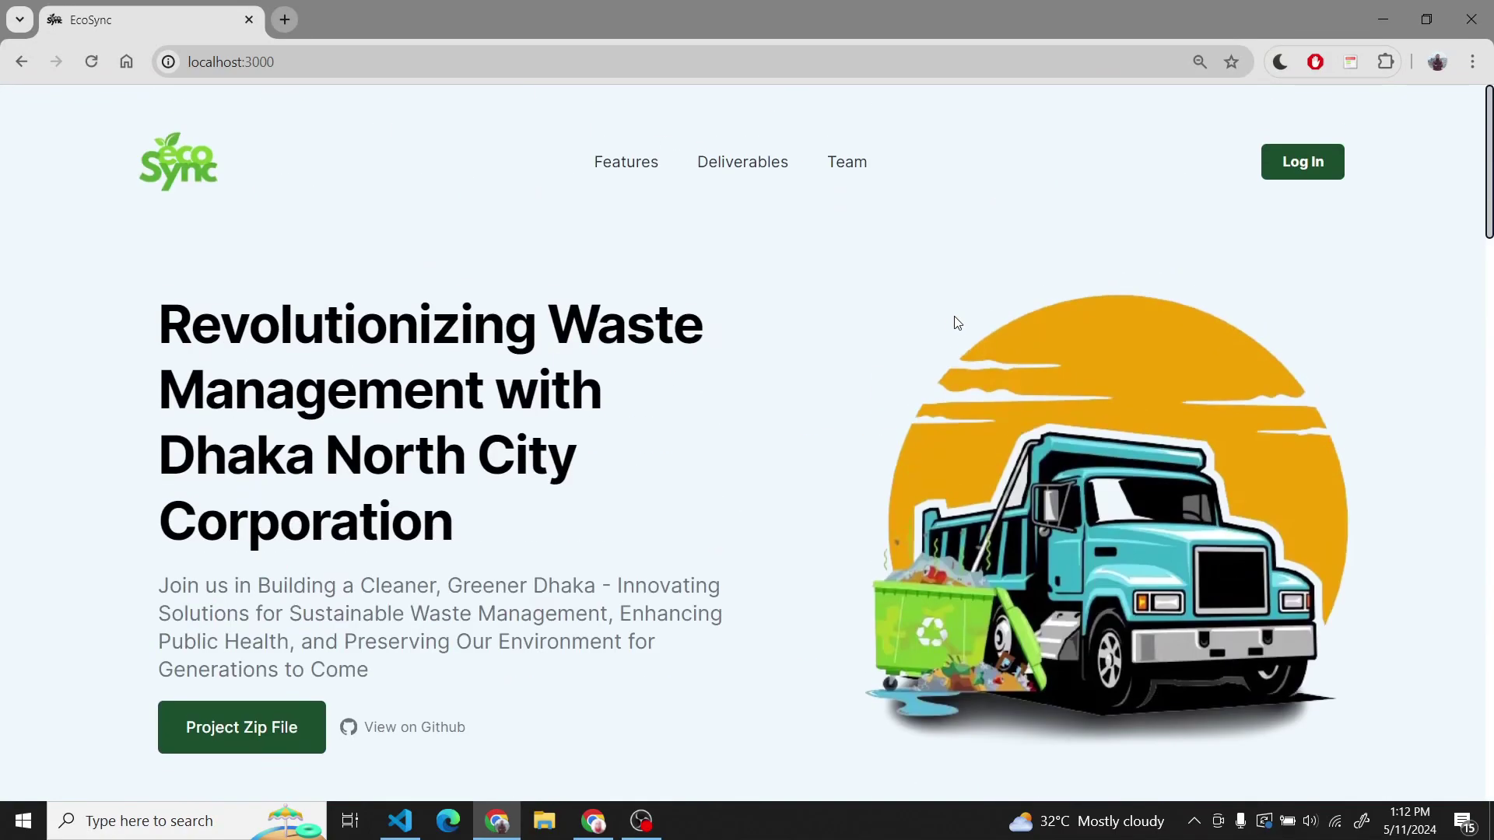
- Log in to EcoSync as admin with the saved credentials and dismiss the password warning
click(1335, 179)
click(747, 409)
text(a)
key(Down)
key(Return)
key(Tab)
key(Tab)
text(admin)
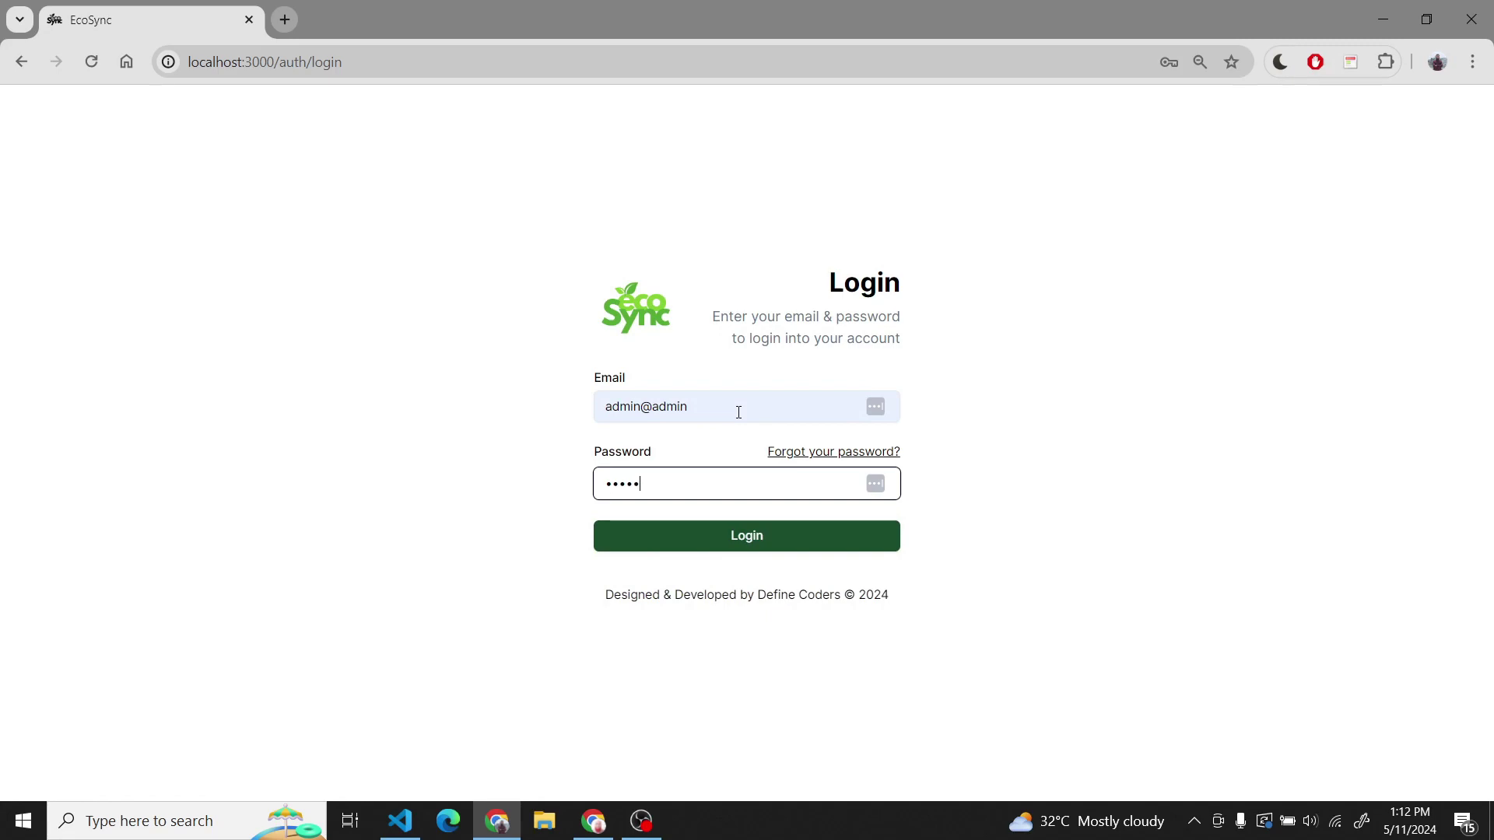
key(Return)
click(909, 333)
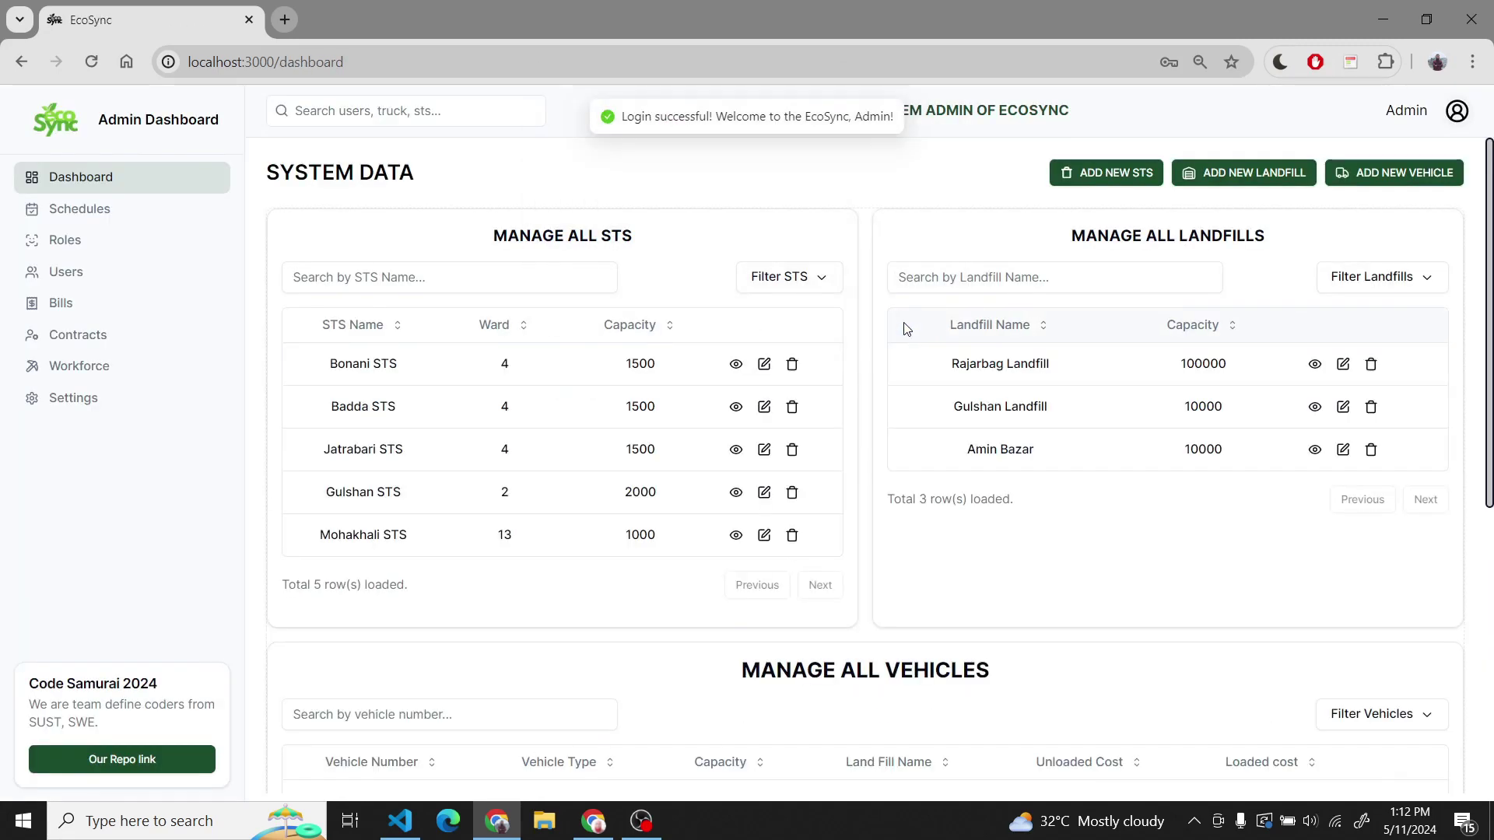
- On Contracts, sort contractors by contact and workforce, then search 'ba' and clear it
scroll(379, 331, down, 5)
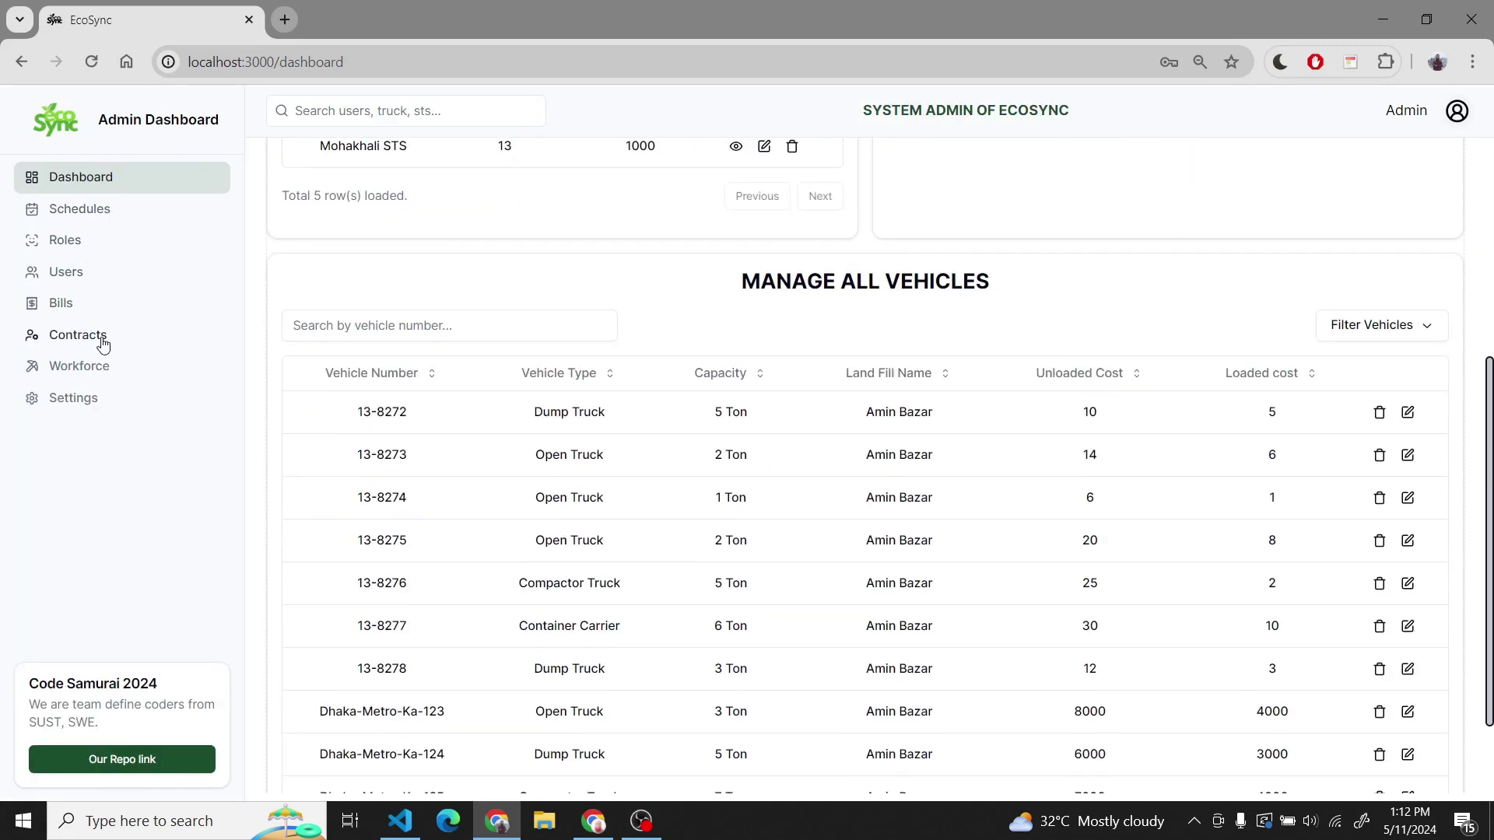
click(82, 334)
click(525, 324)
click(710, 324)
click(557, 277)
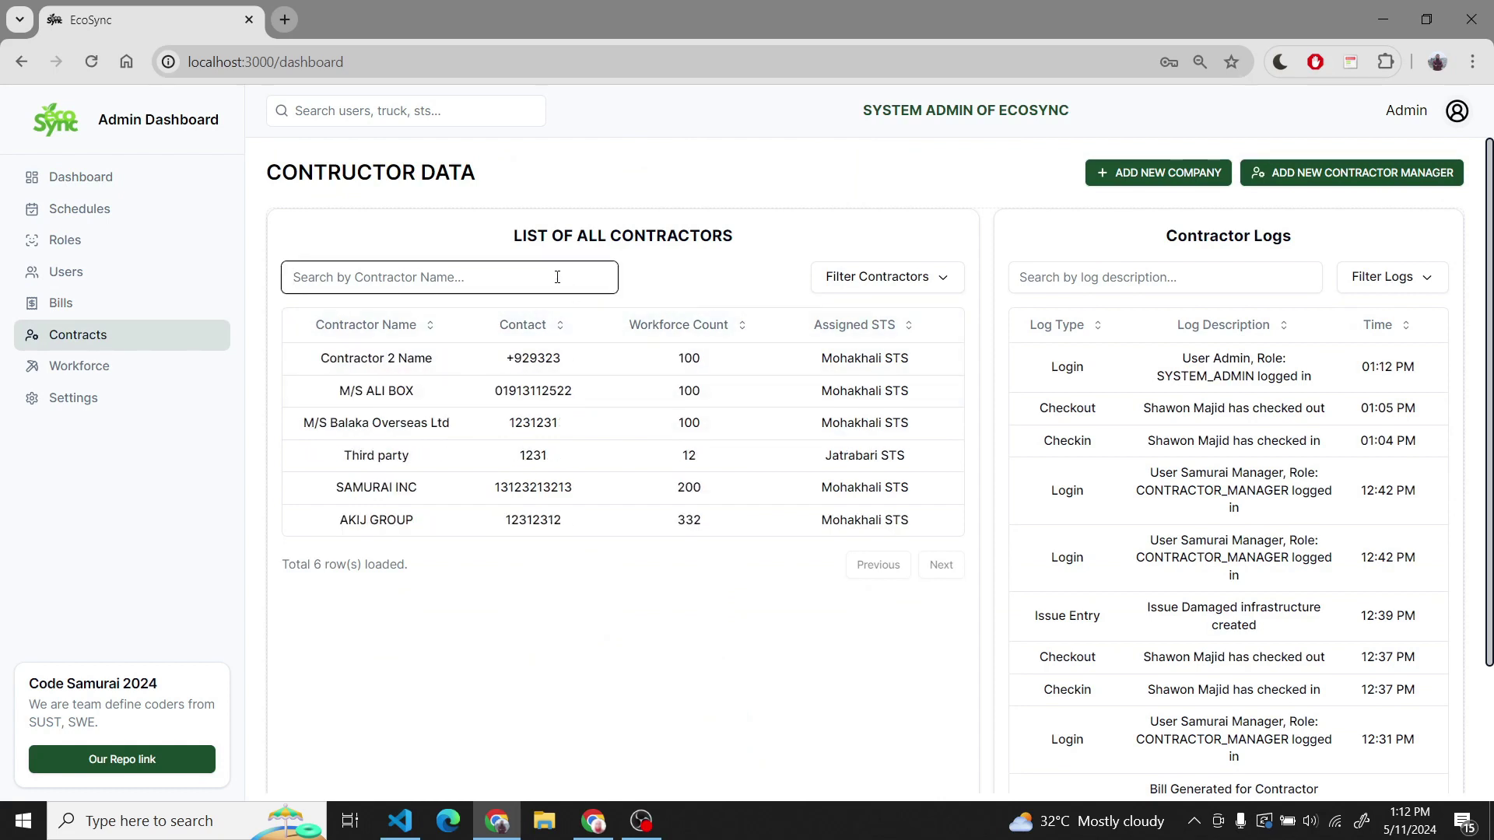
text(ba)
key(BackSpace)
key(BackSpace)
key(BackSpace)
- Sort the contractor logs by time (both directions) and description, then search 'bil' and clear it
click(1392, 325)
click(1393, 326)
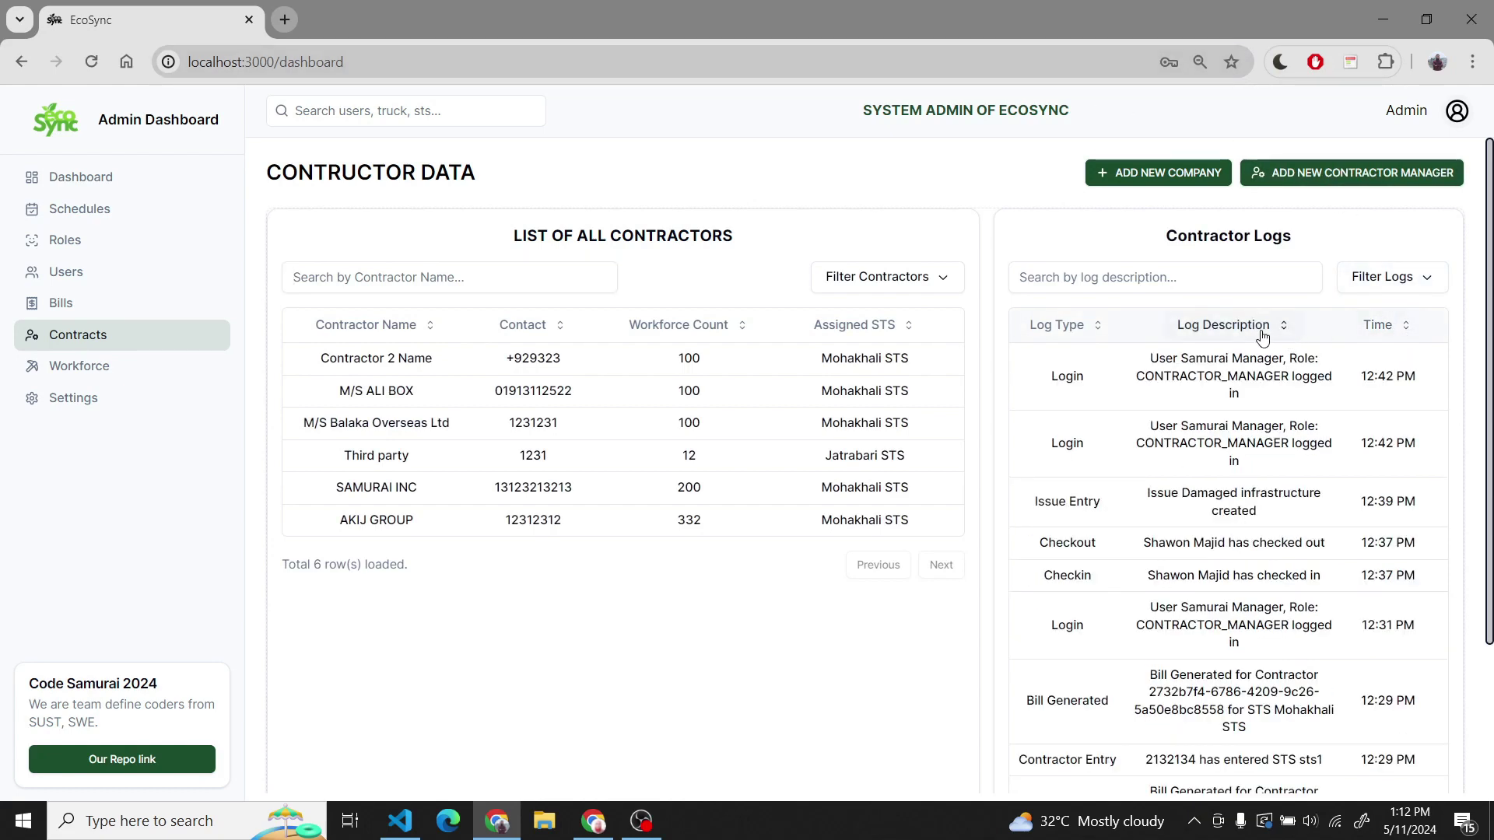
click(1197, 313)
click(1198, 280)
text(bi)
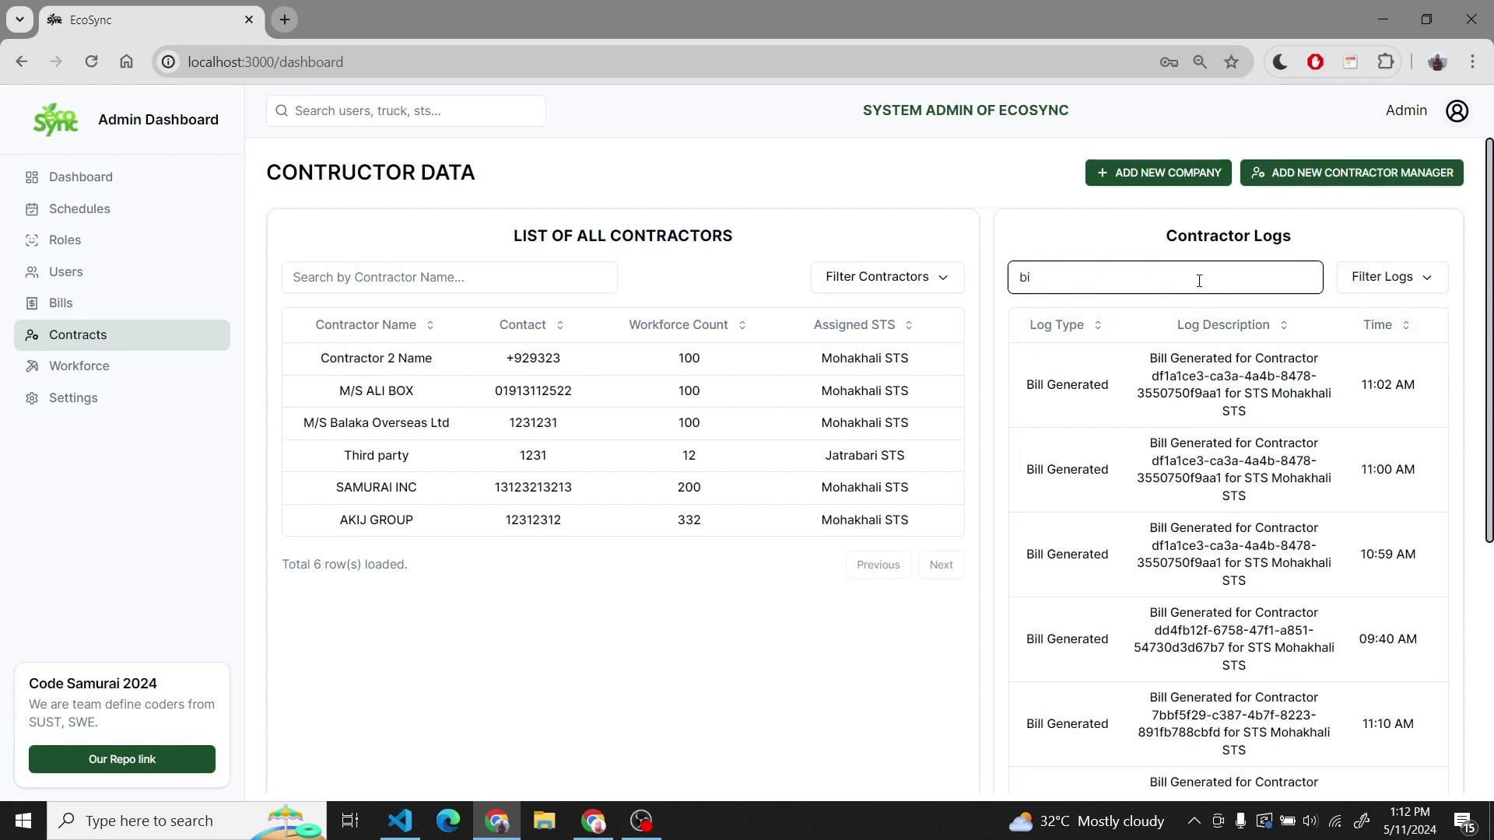
text(l)
key(BackSpace)
key(BackSpace)
key(BackSpace)
click(1167, 173)
- Enter company name X company, registration 123123, TIN 5765, contact 7657 and workforce 765
click(726, 242)
text(X com)
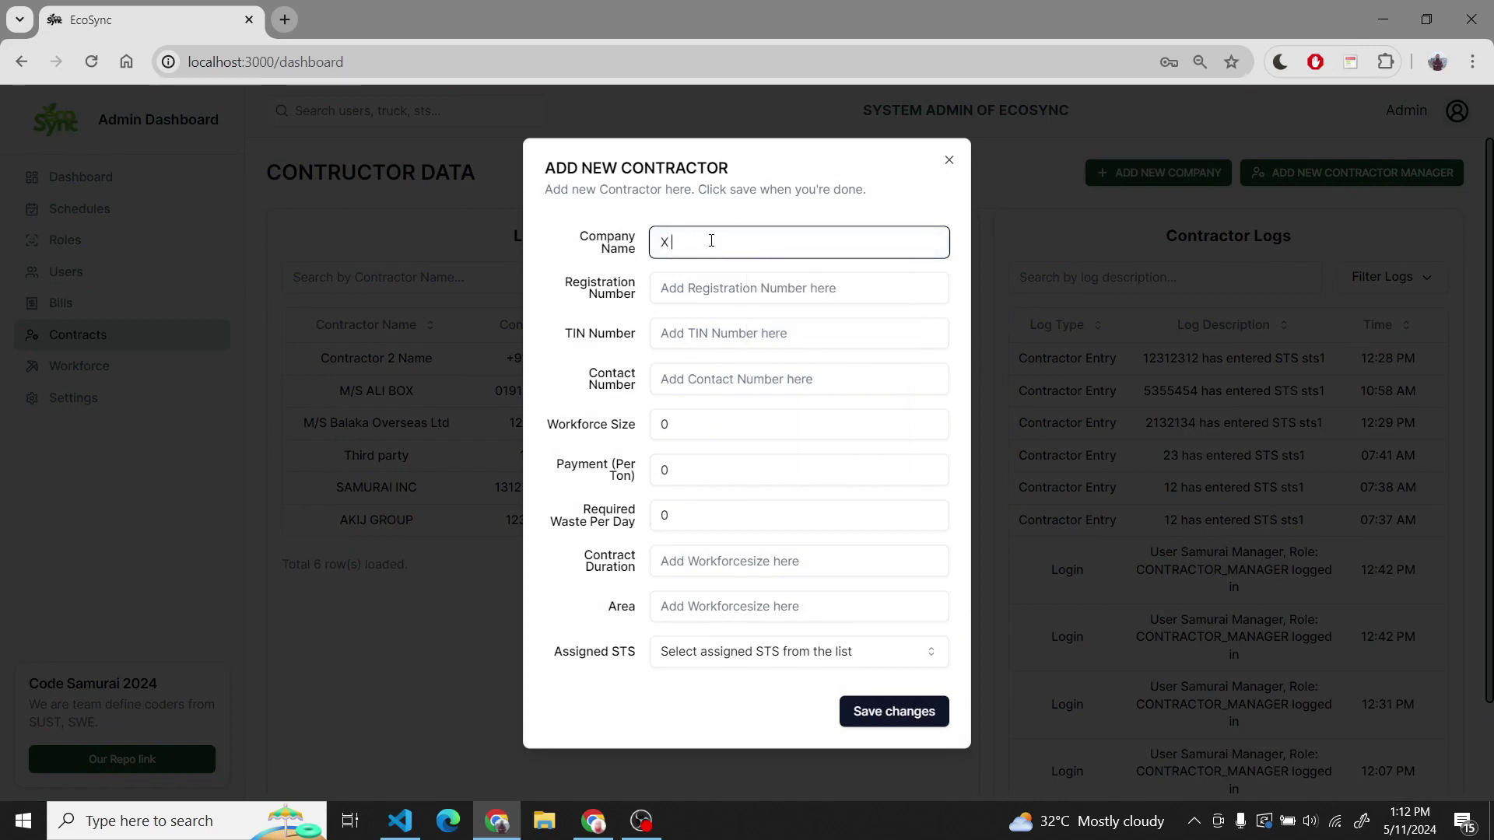
key(Tab)
text(123123)
key(Tab)
text(5765)
key(Tab)
text(7657)
- Fill the payment, waste, duration and area fields, with DU as the area
key(Tab)
text(765)
key(Tab)
text(56)
key(Tab)
text(56)
key(Tab)
text(565)
key(Tab)
text(e4)
key(BackSpace)
key(BackSpace)
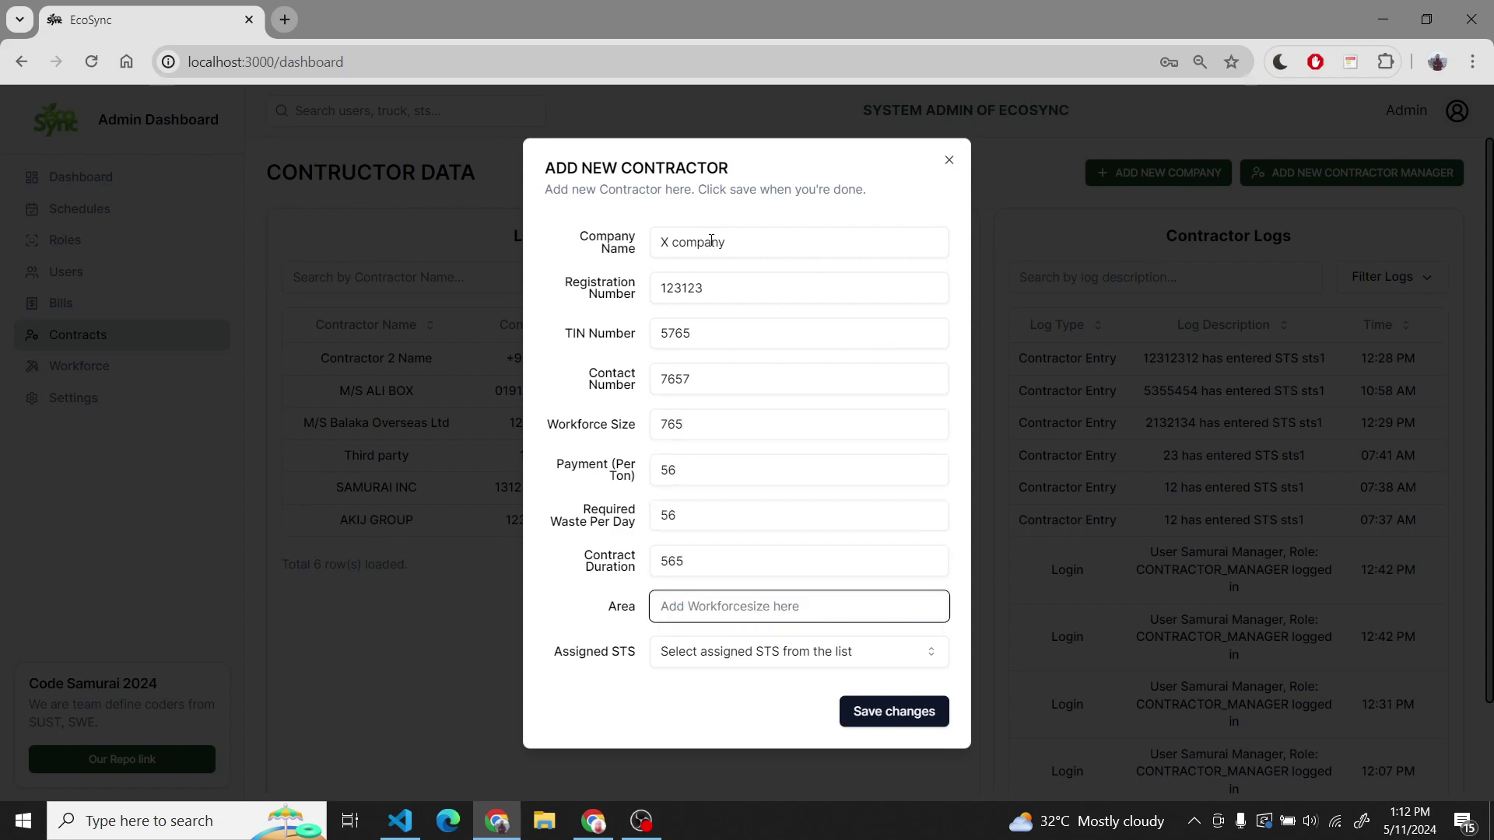
text(DU)
- Assign Badda STS to the contractor and save it
key(Tab)
key(Return)
key(Down)
key(Return)
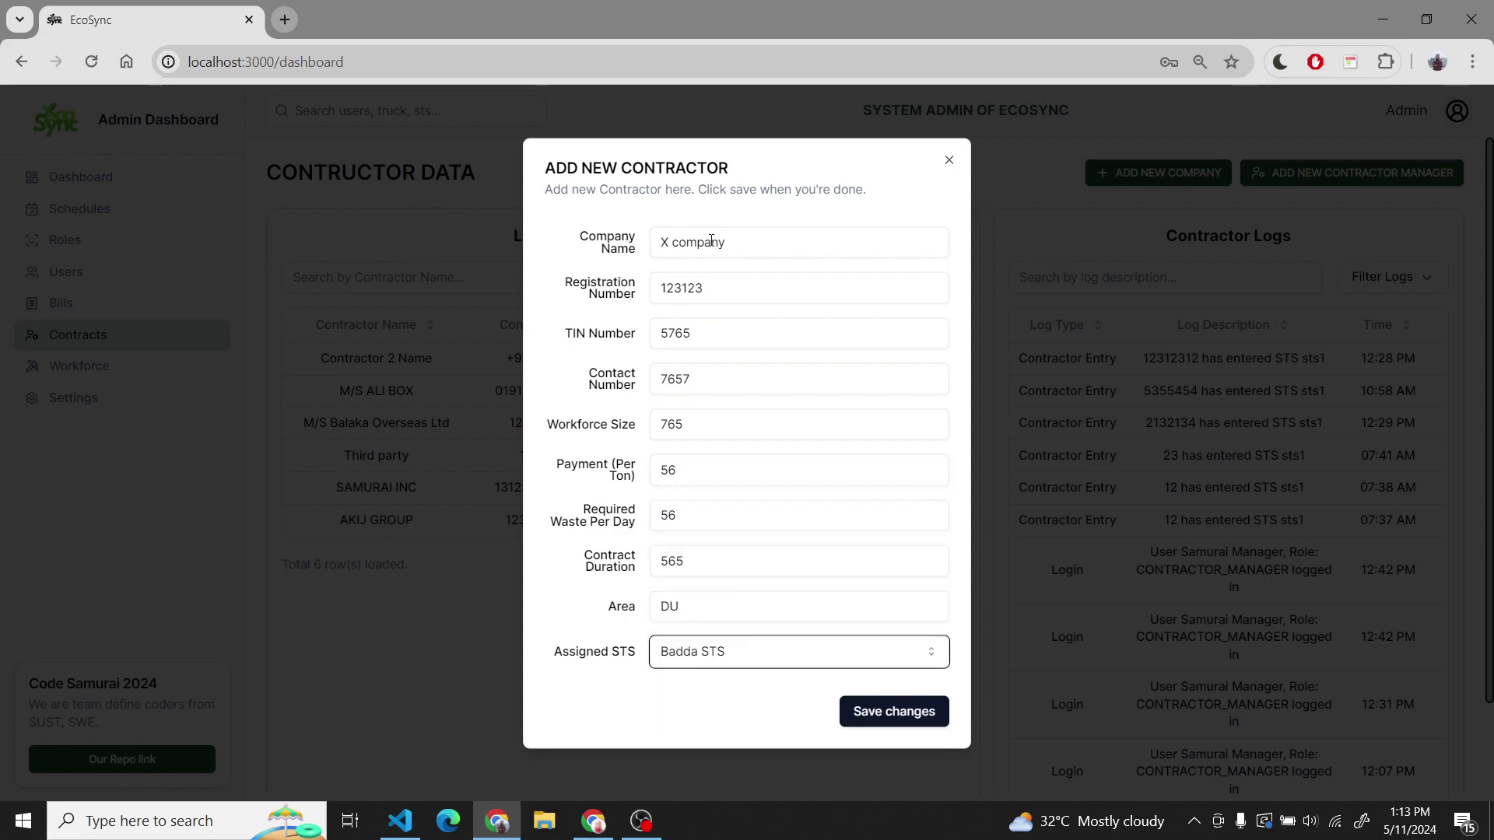
key(Tab)
key(Return)
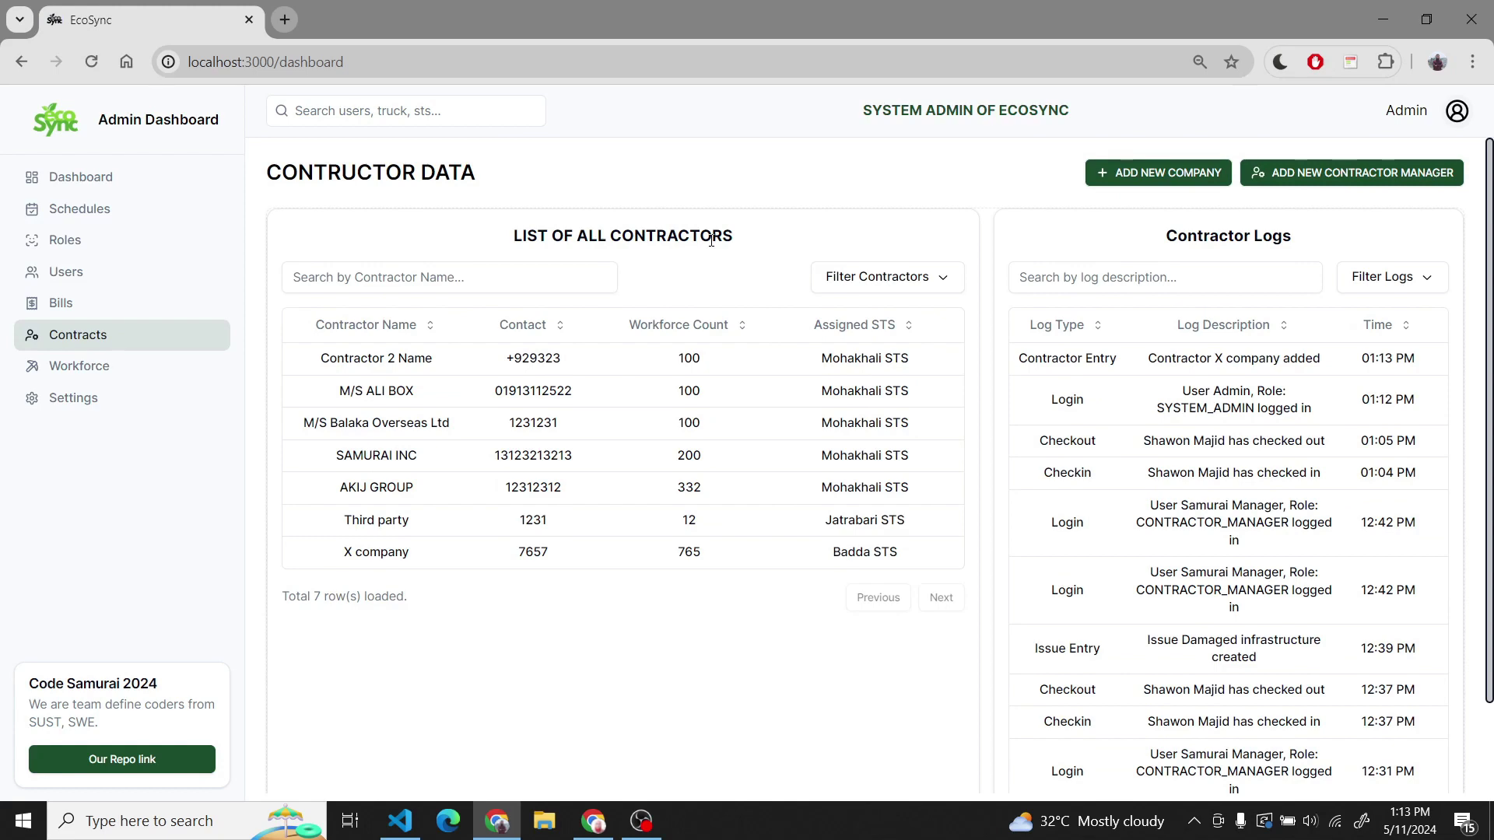
click(1291, 171)
- Add a contractor manager for X company from a saved entry, with an edited email and a password
click(818, 354)
click(778, 392)
click(752, 436)
double_click(718, 389)
text(codashop)
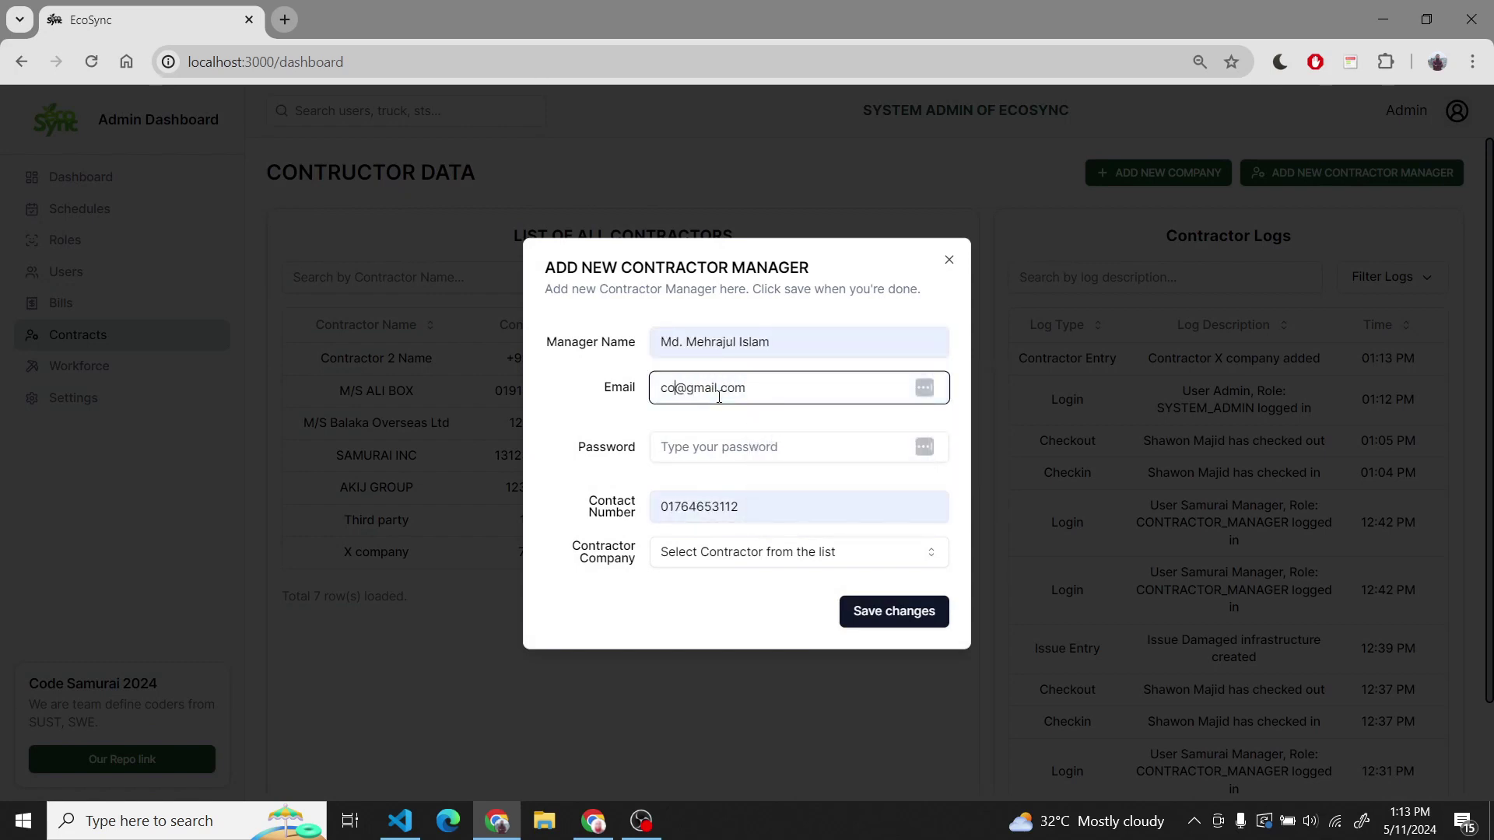
key(Tab)
text(12345678)
key(Tab)
key(Down)
key(Down)
key(Down)
key(Down)
key(Down)
key(Down)
key(Down)
key(Return)
key(Tab)
key(Return)
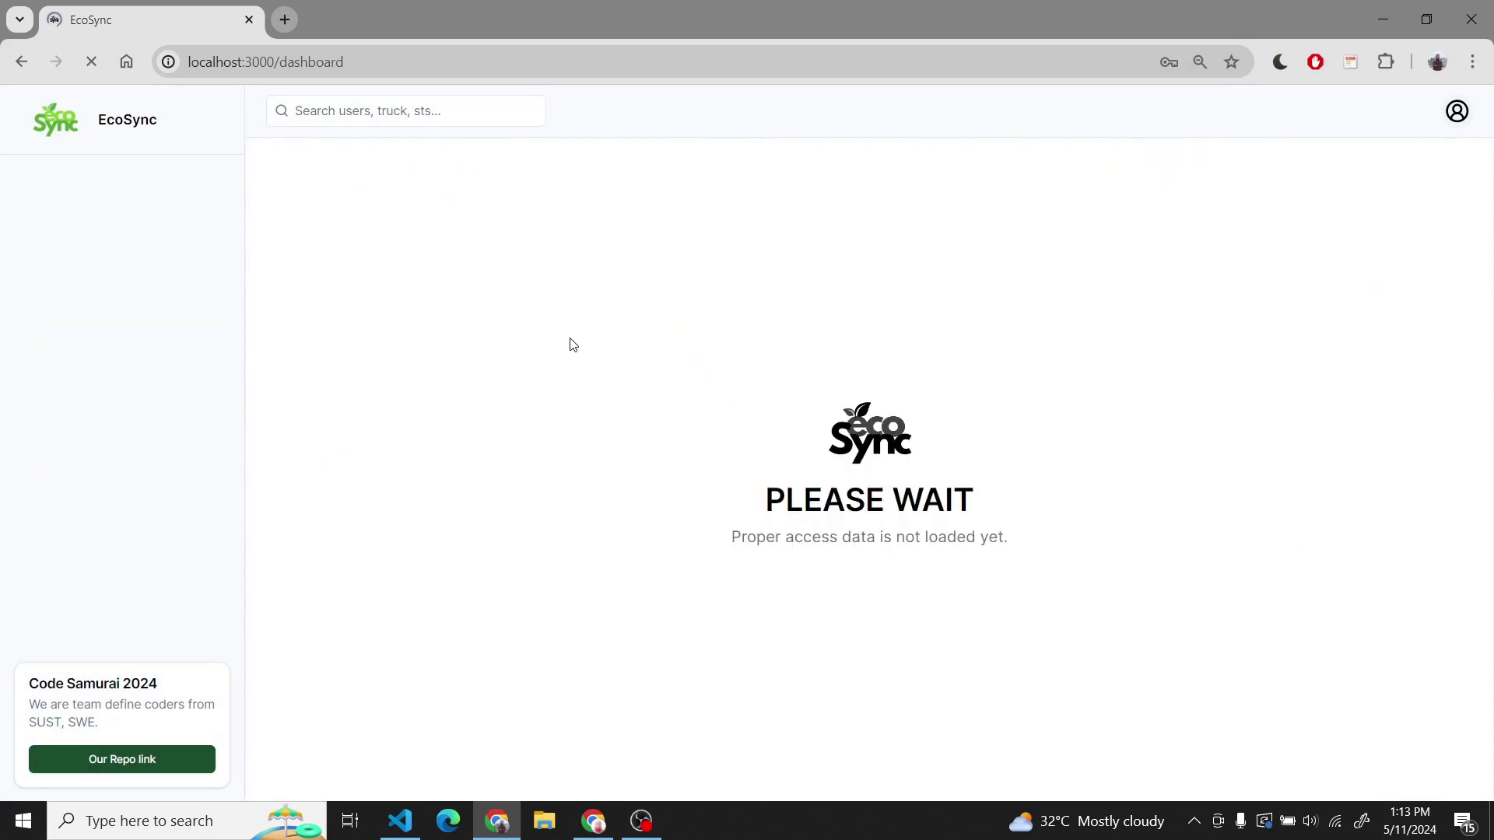
- In Workforce, add a cleaner with job title Cleaner, a password and payment rate 123
click(123, 368)
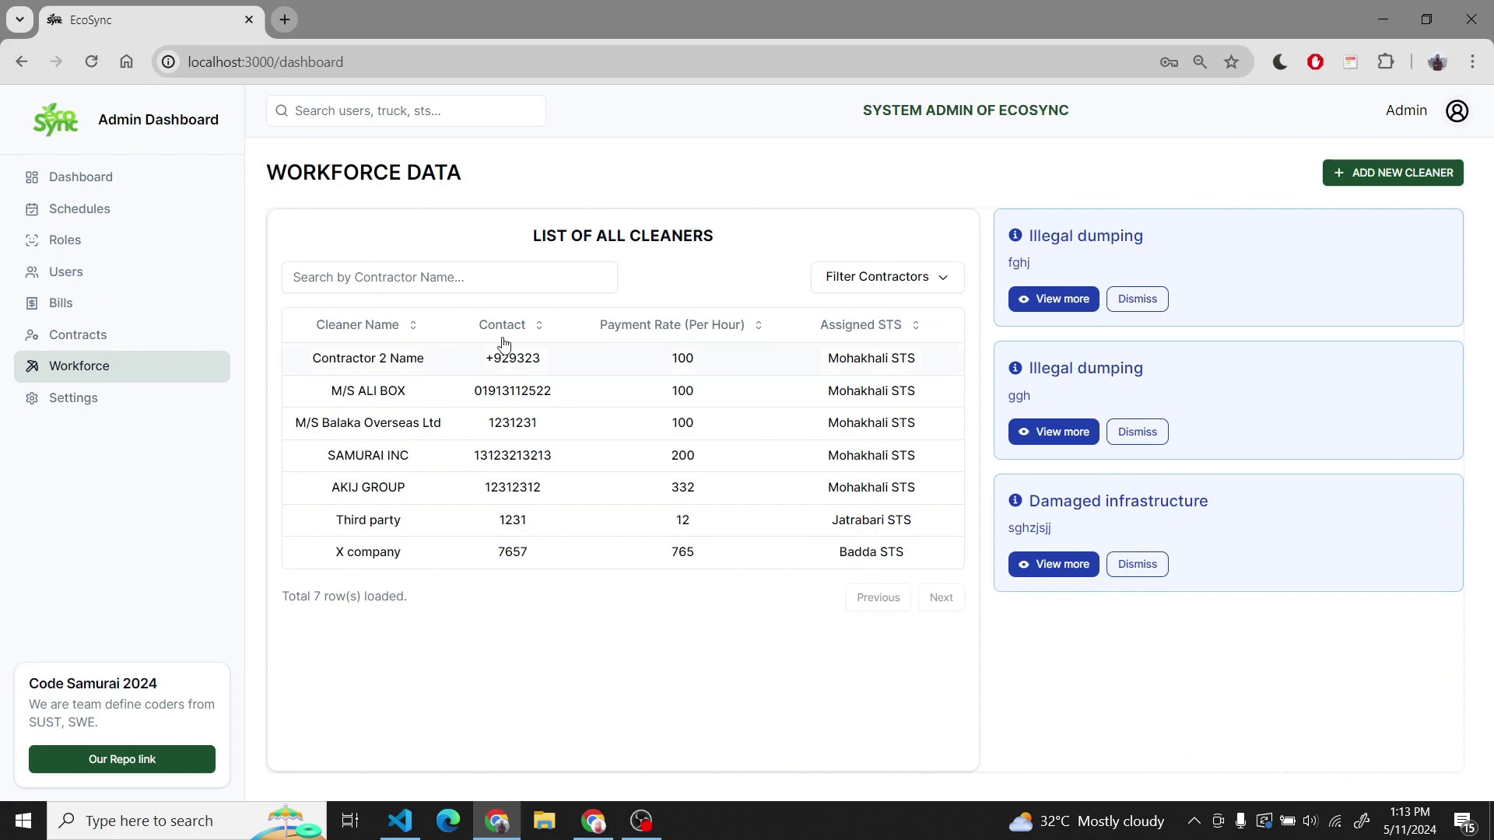
click(1439, 176)
click(812, 367)
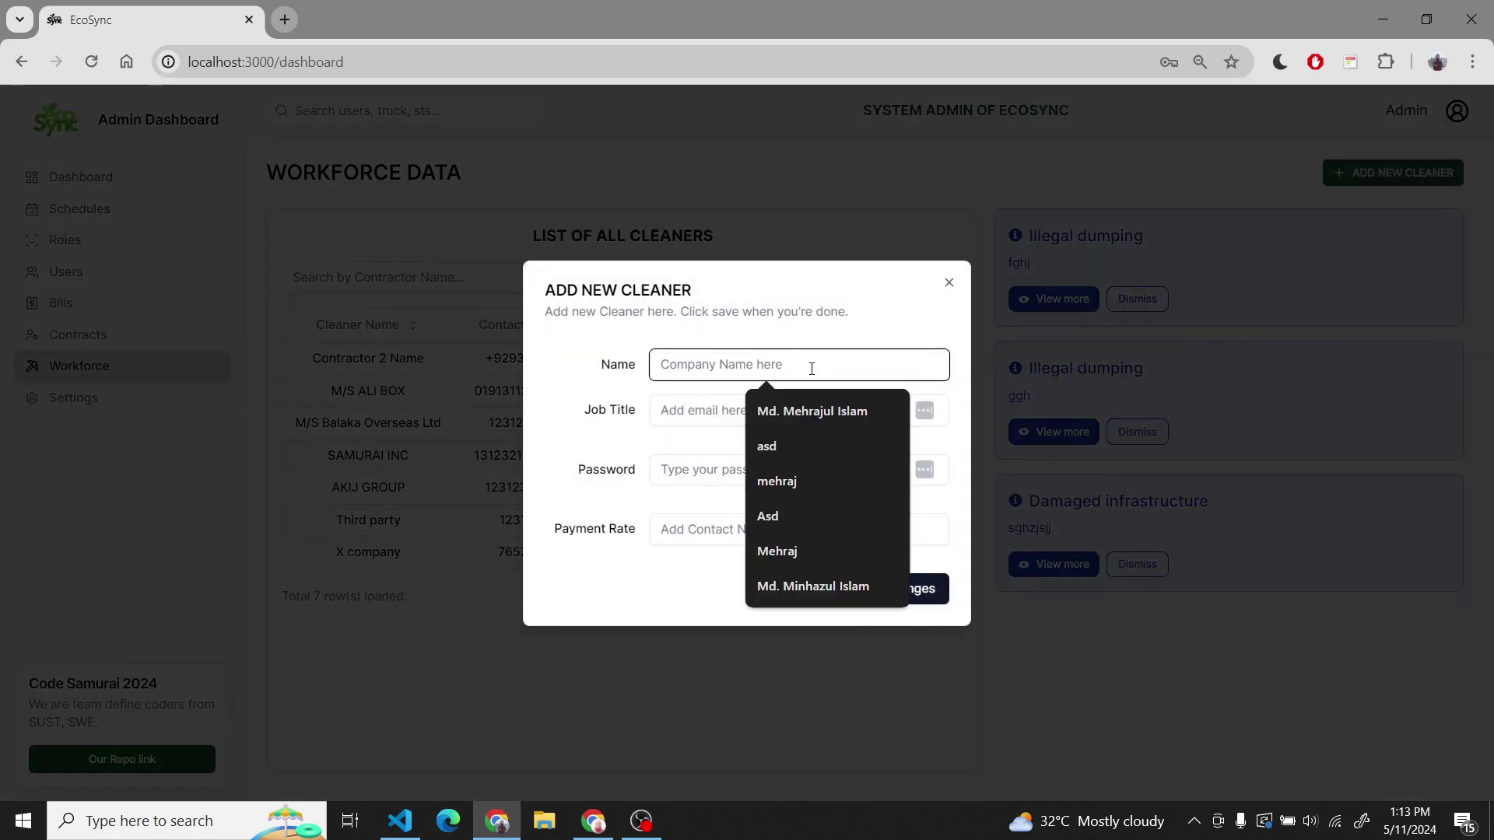
click(806, 414)
click(805, 417)
text(Cl)
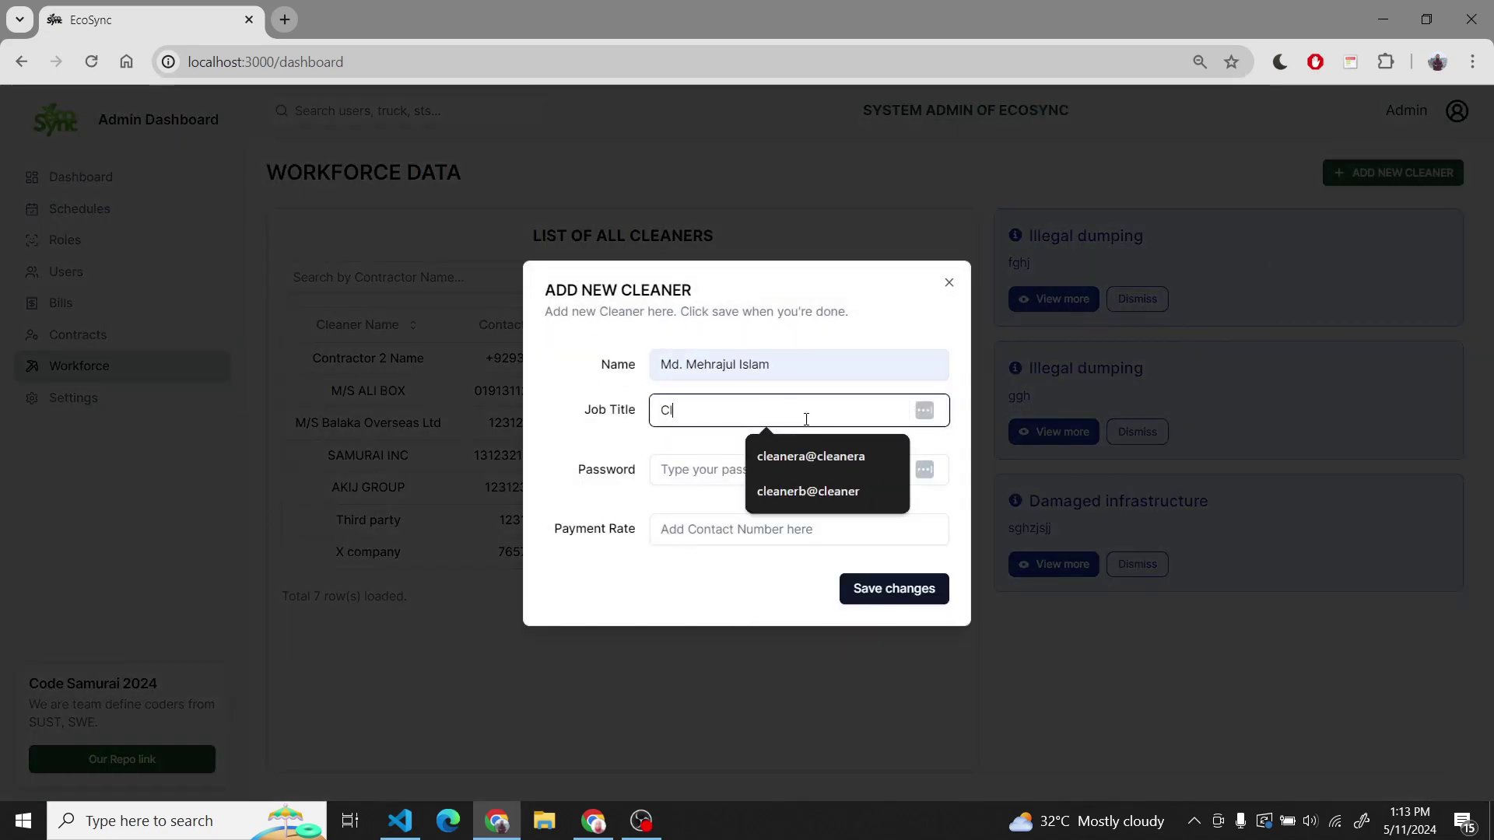
text(eaner)
key(Tab)
text(123)
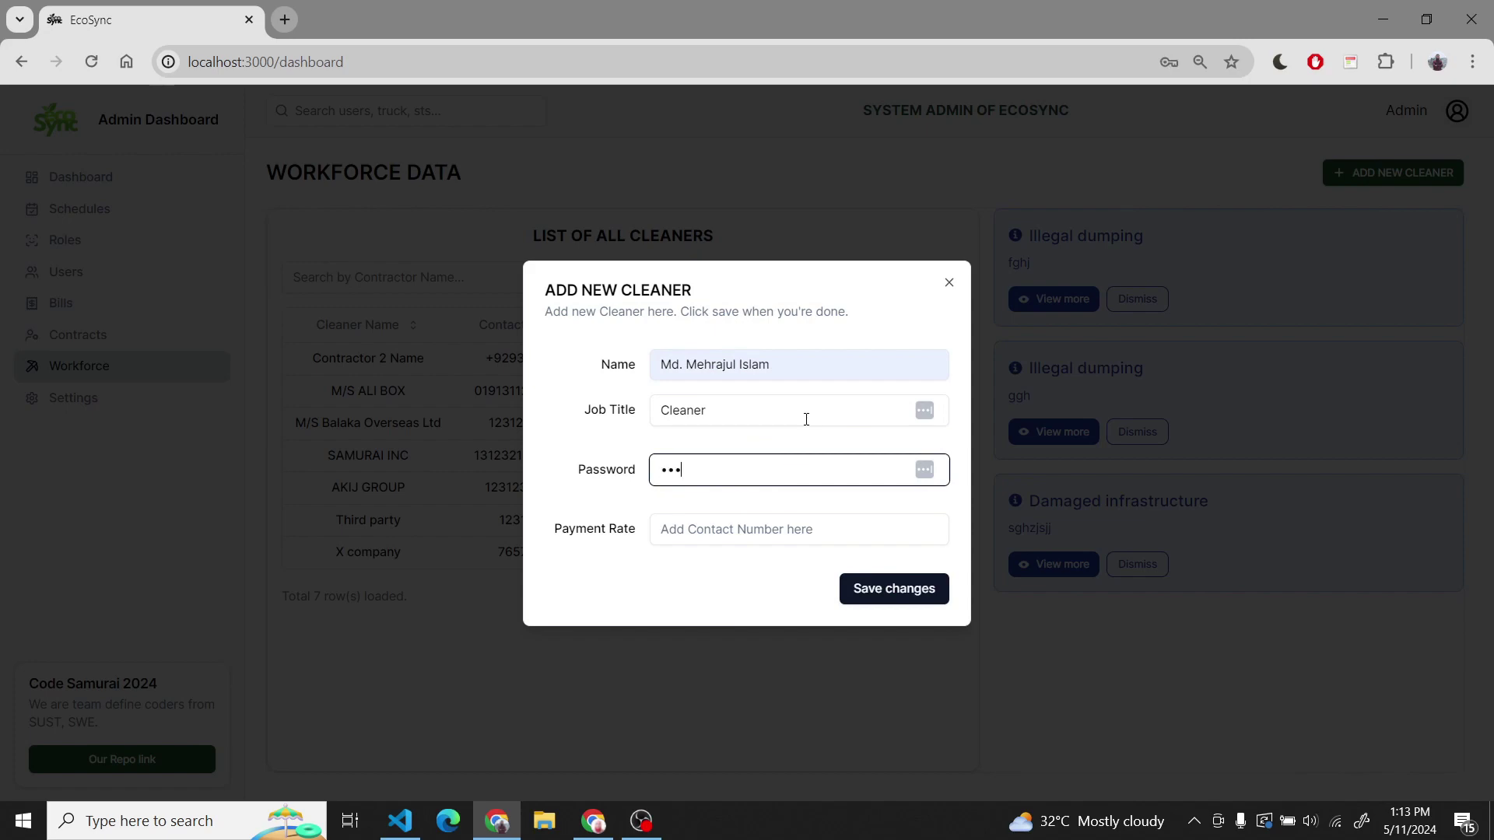
key(Tab)
text(123)
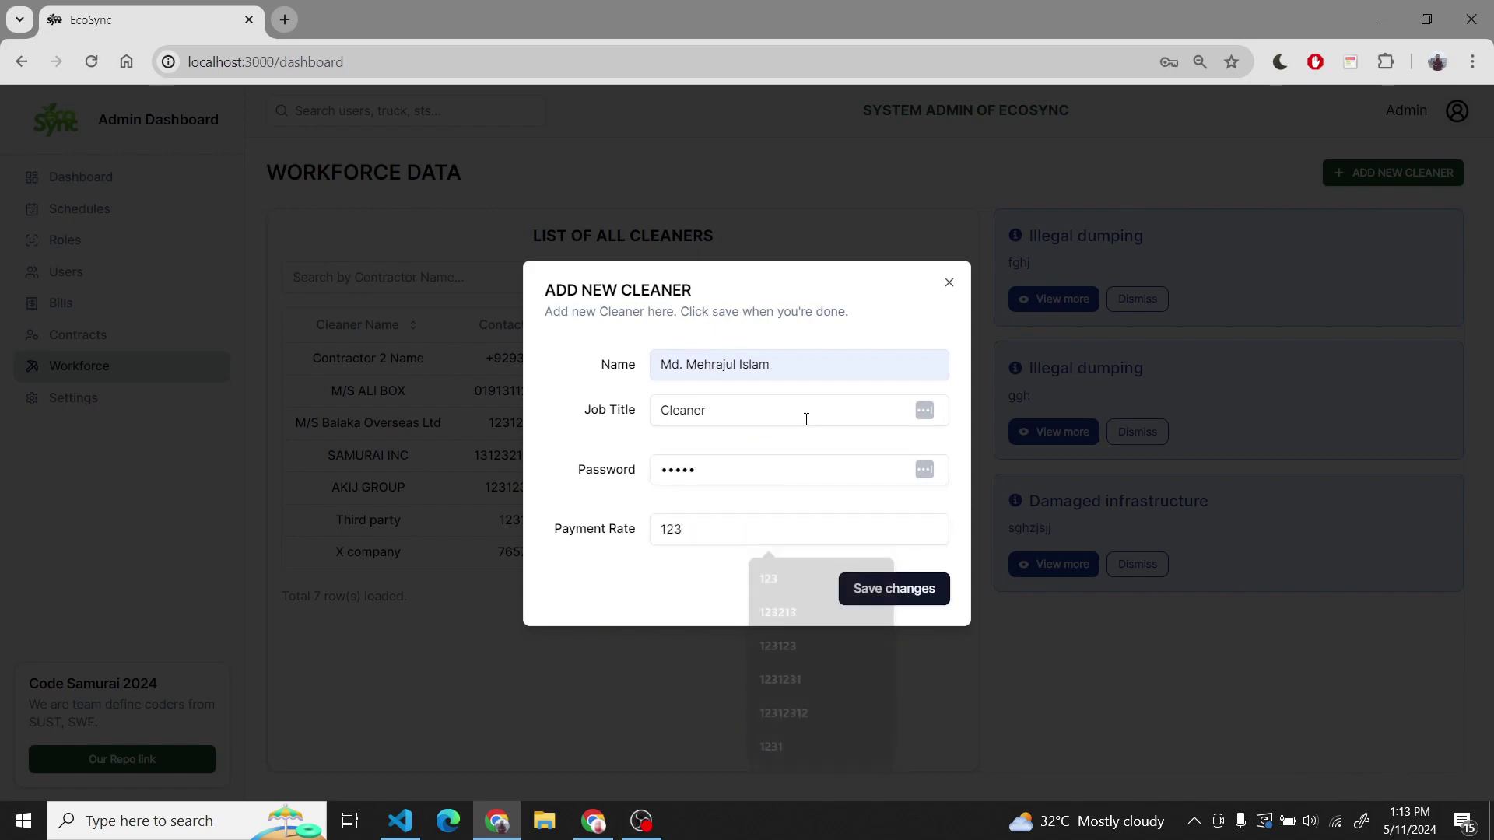
key(Return)
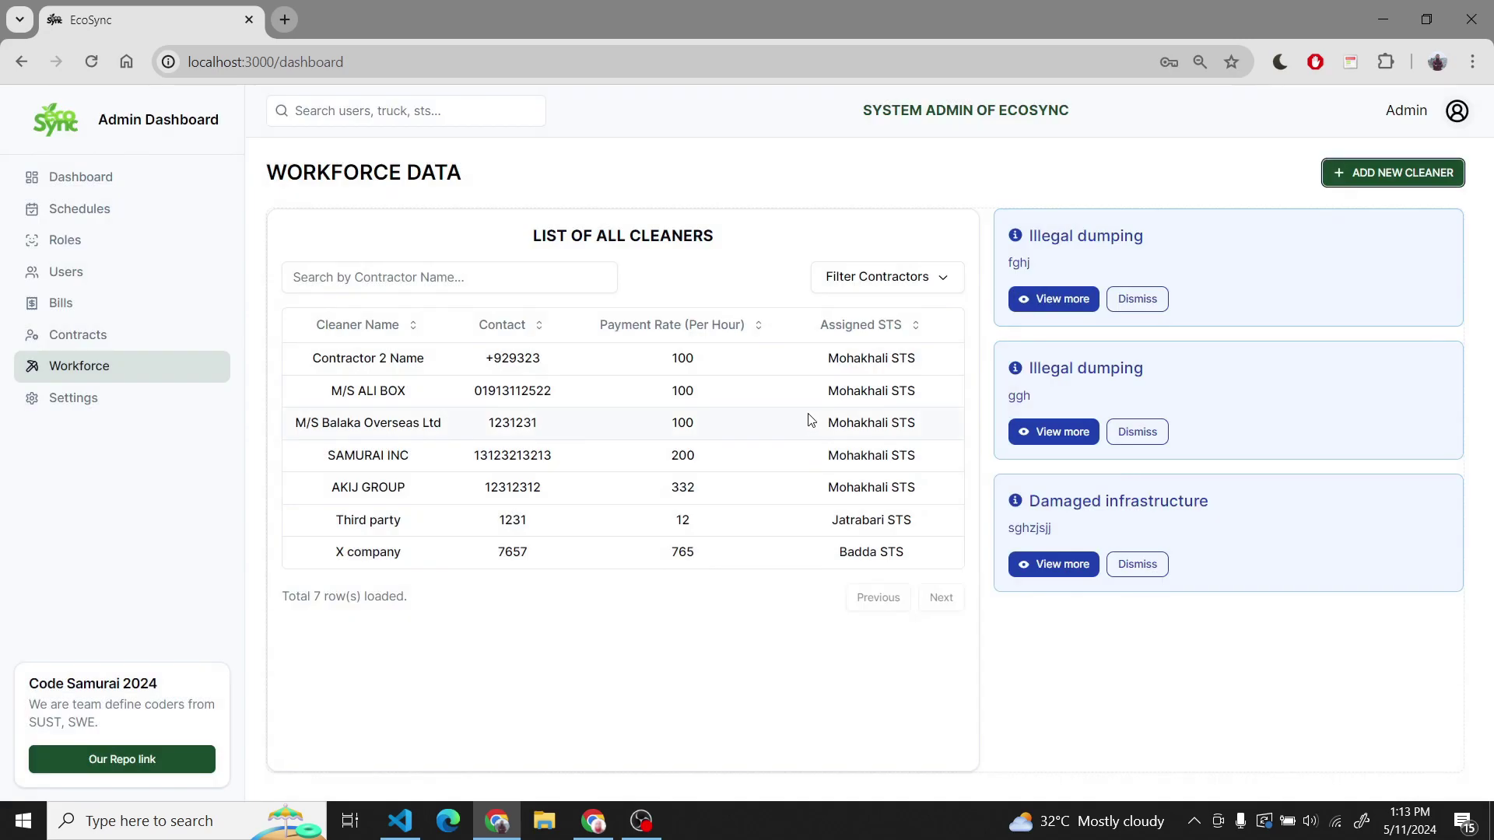
click(139, 185)
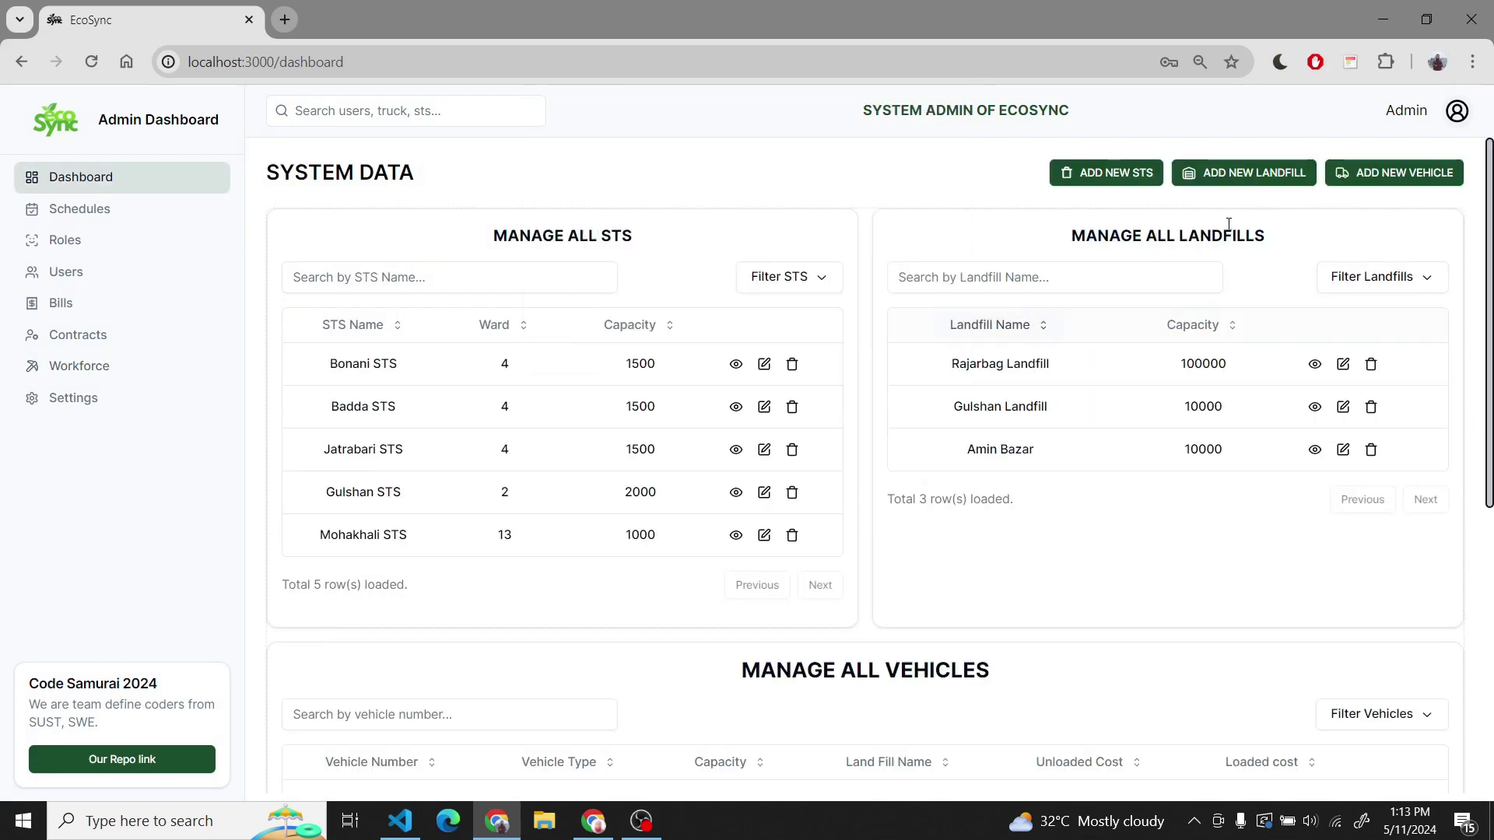
- Log out of the admin account and clear the wrongly autofilled login email
click(1457, 111)
click(1383, 277)
click(811, 409)
text(shaf)
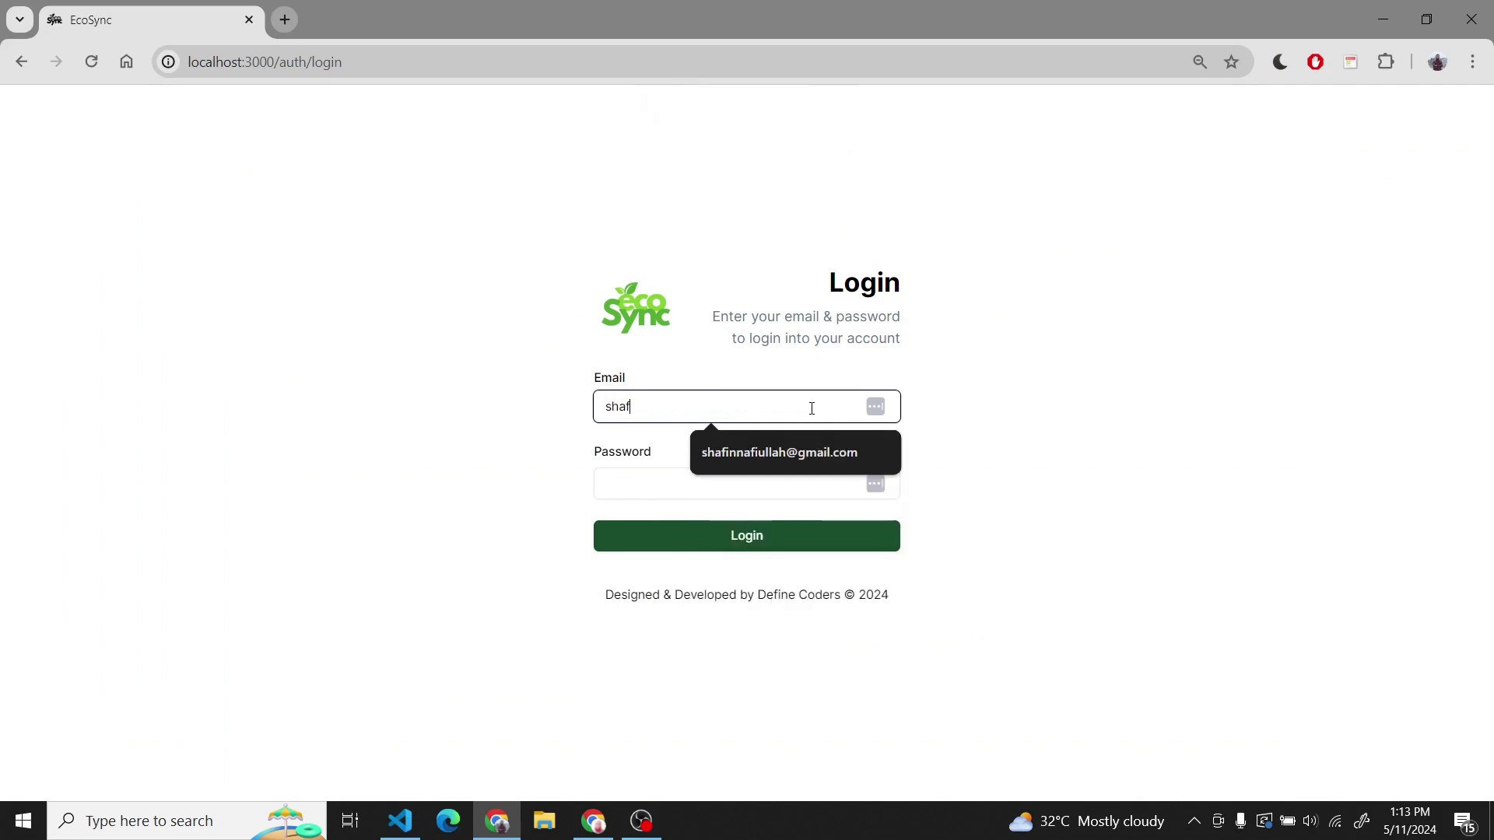
key(Down)
key(Return)
key(Tab)
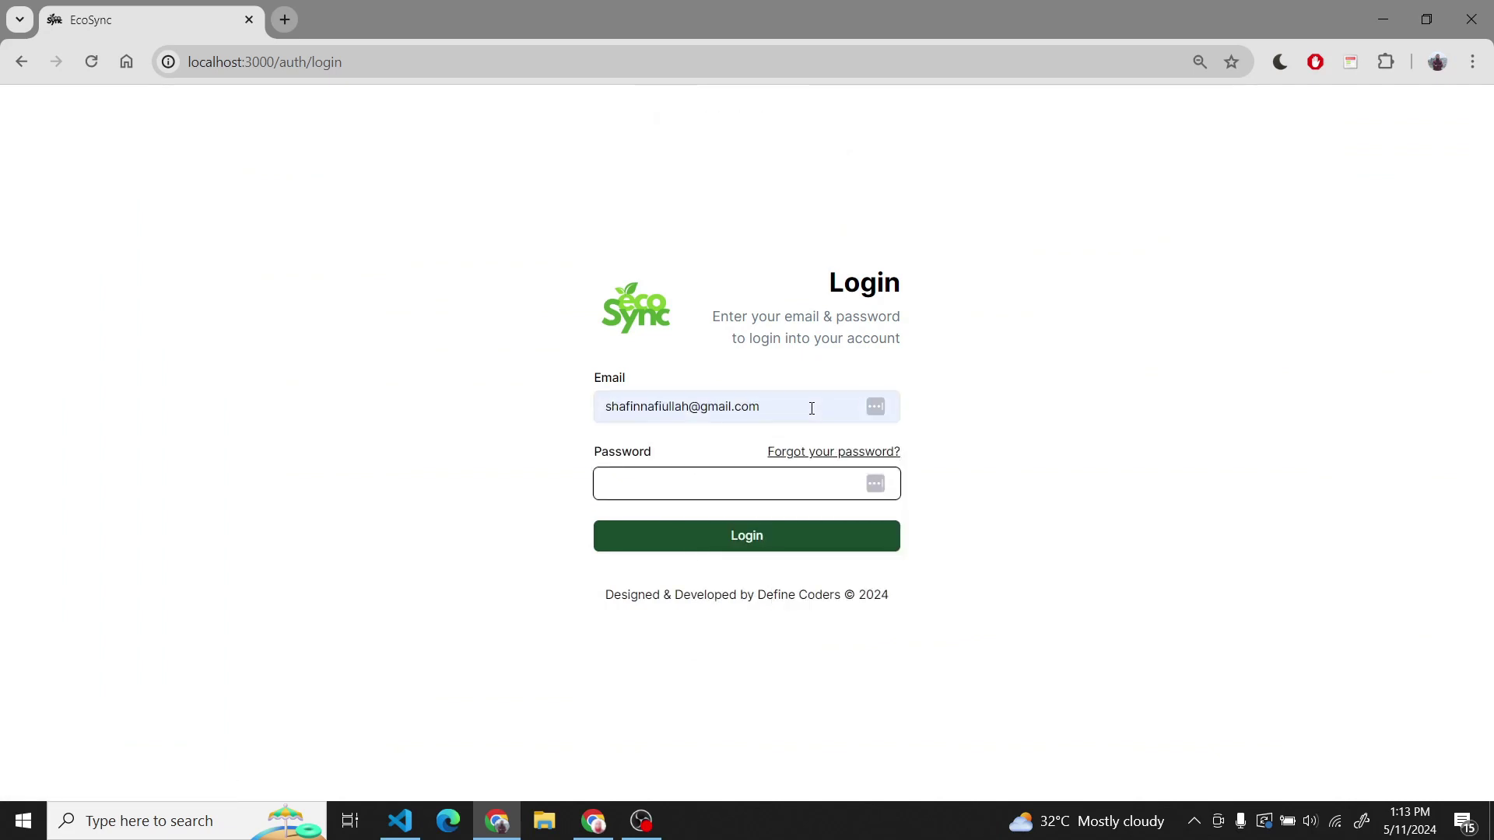
triple_click(668, 404)
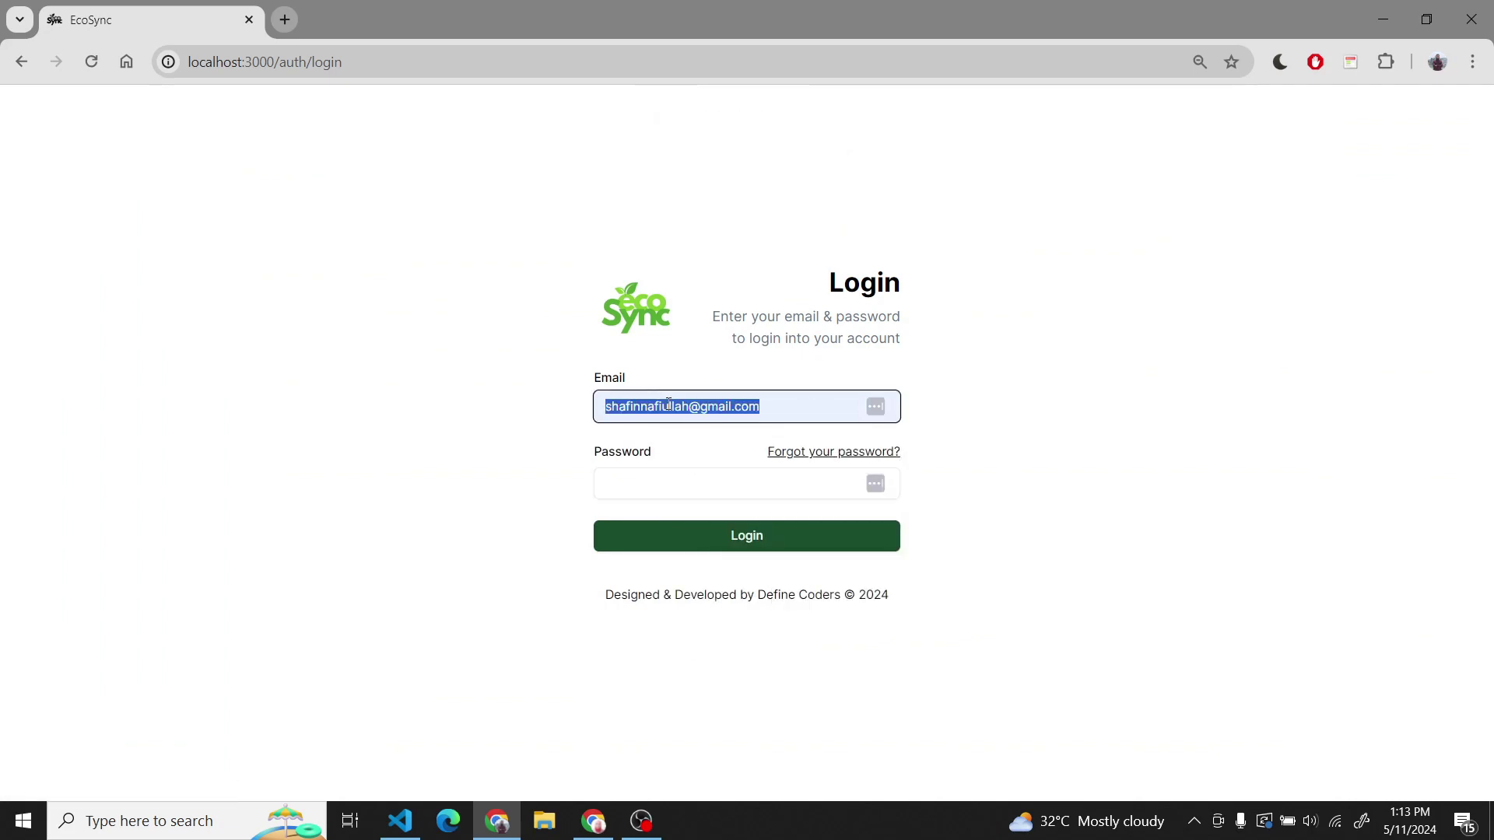
key(BackSpace)
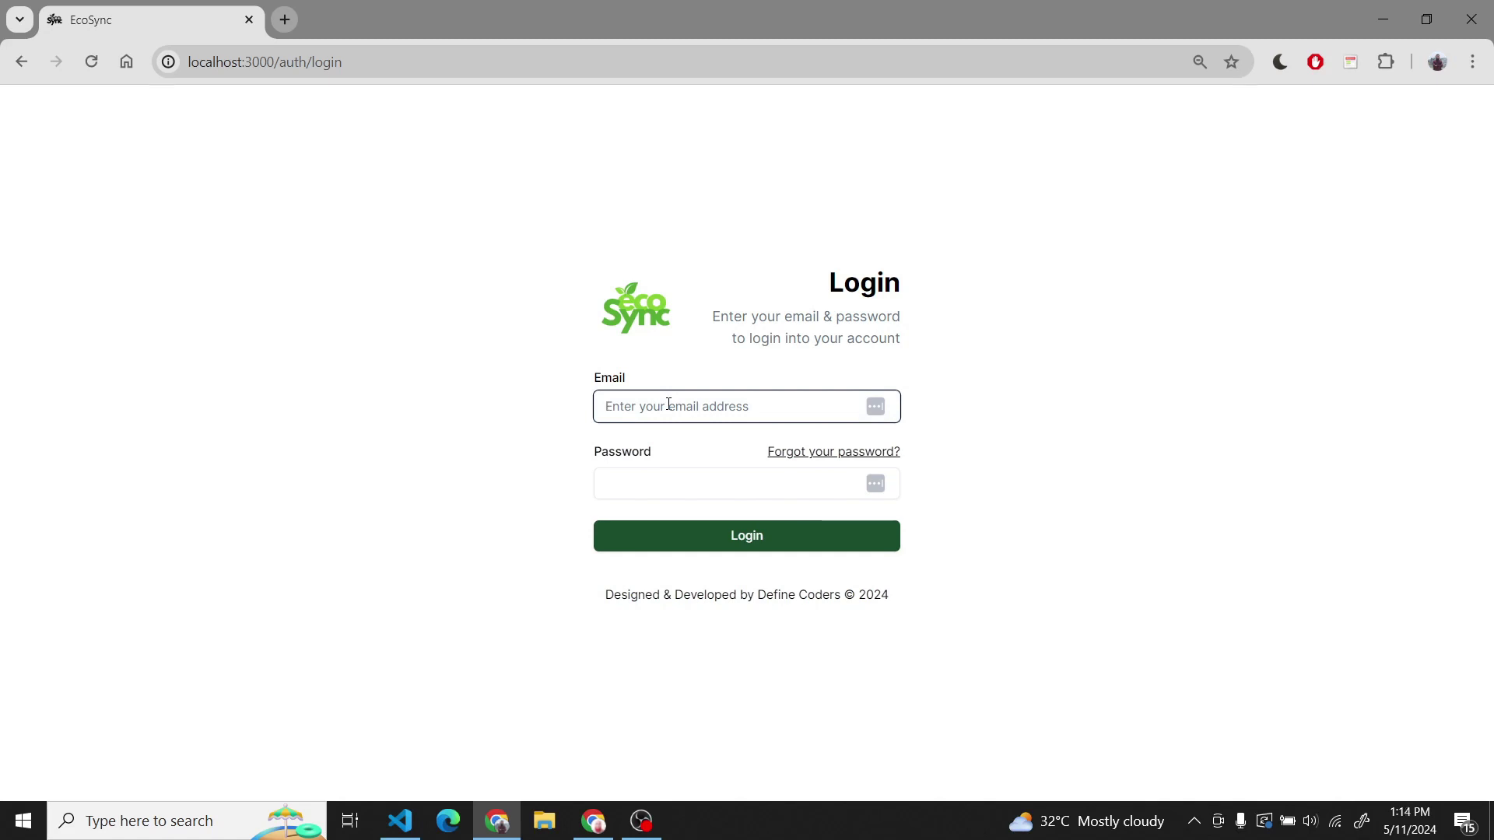
- Sign in as the contractor manager using the saved email and password
text(samu)
key(Down)
key(Return)
key(Tab)
key(Tab)
text(s)
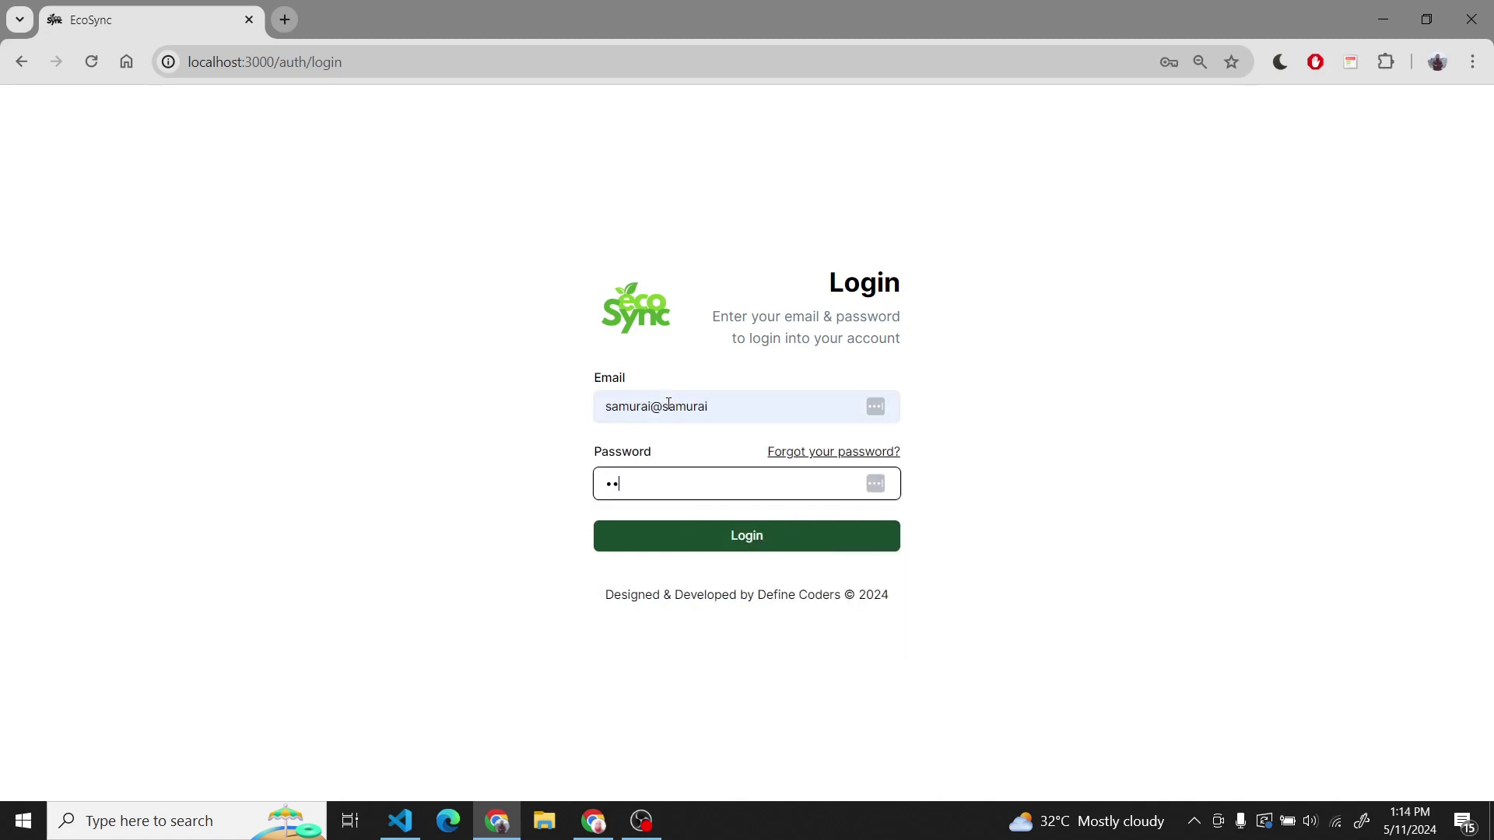
key(Return)
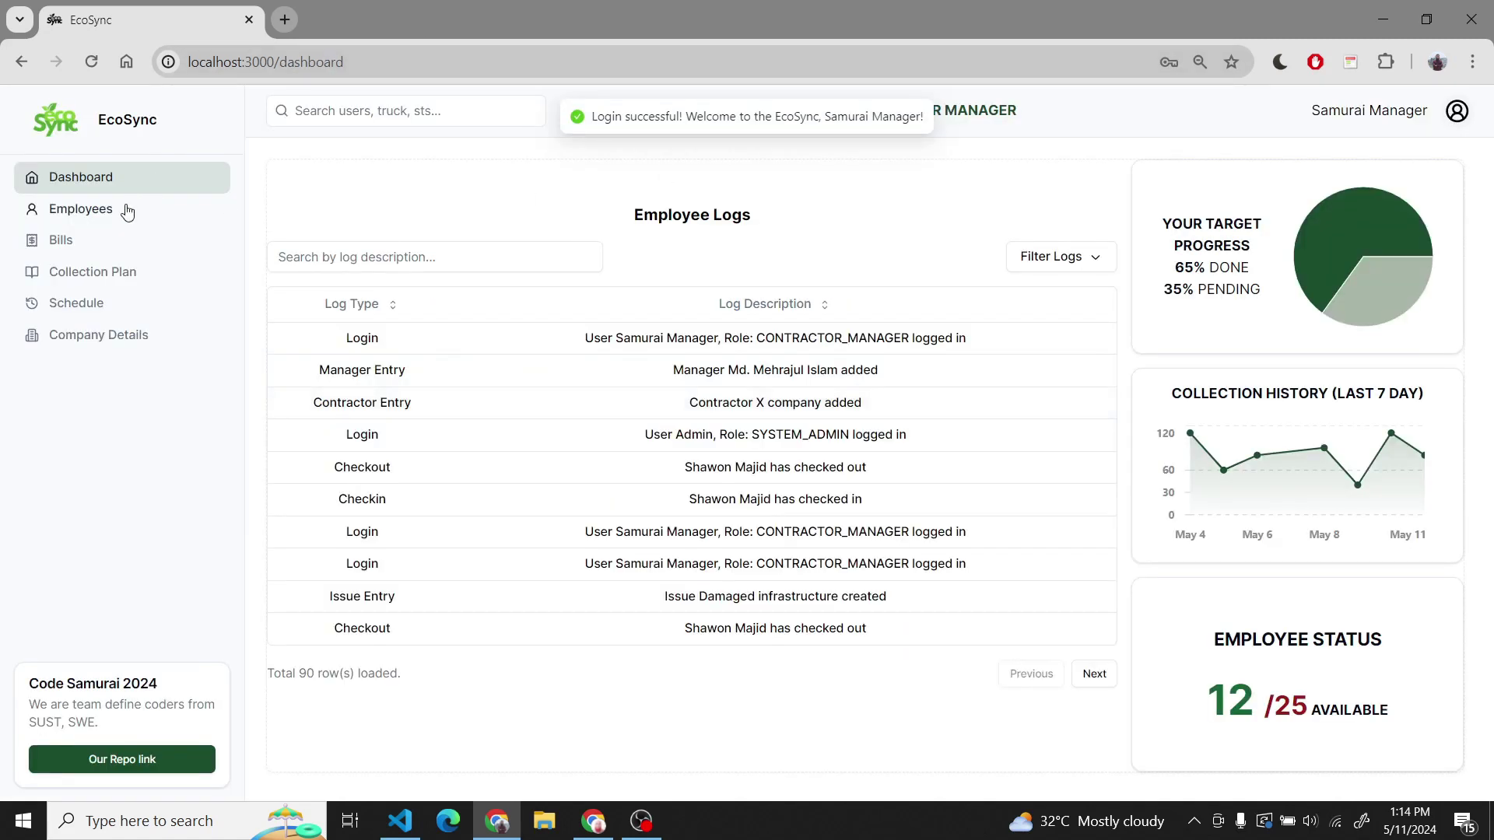
click(140, 208)
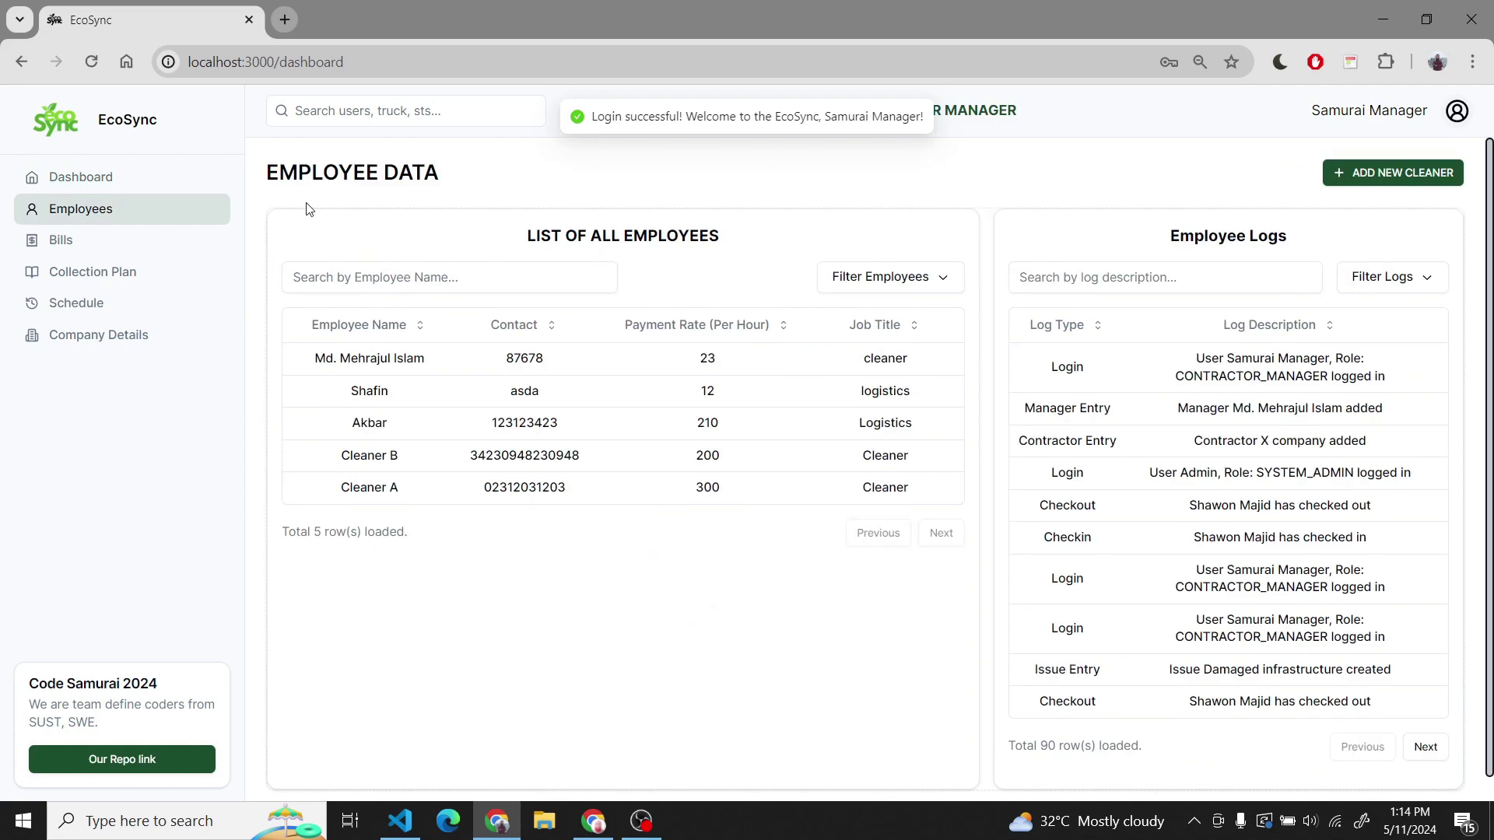
- Start a new employee from a saved autofill entry, set a password and edit the email
click(1357, 187)
click(777, 316)
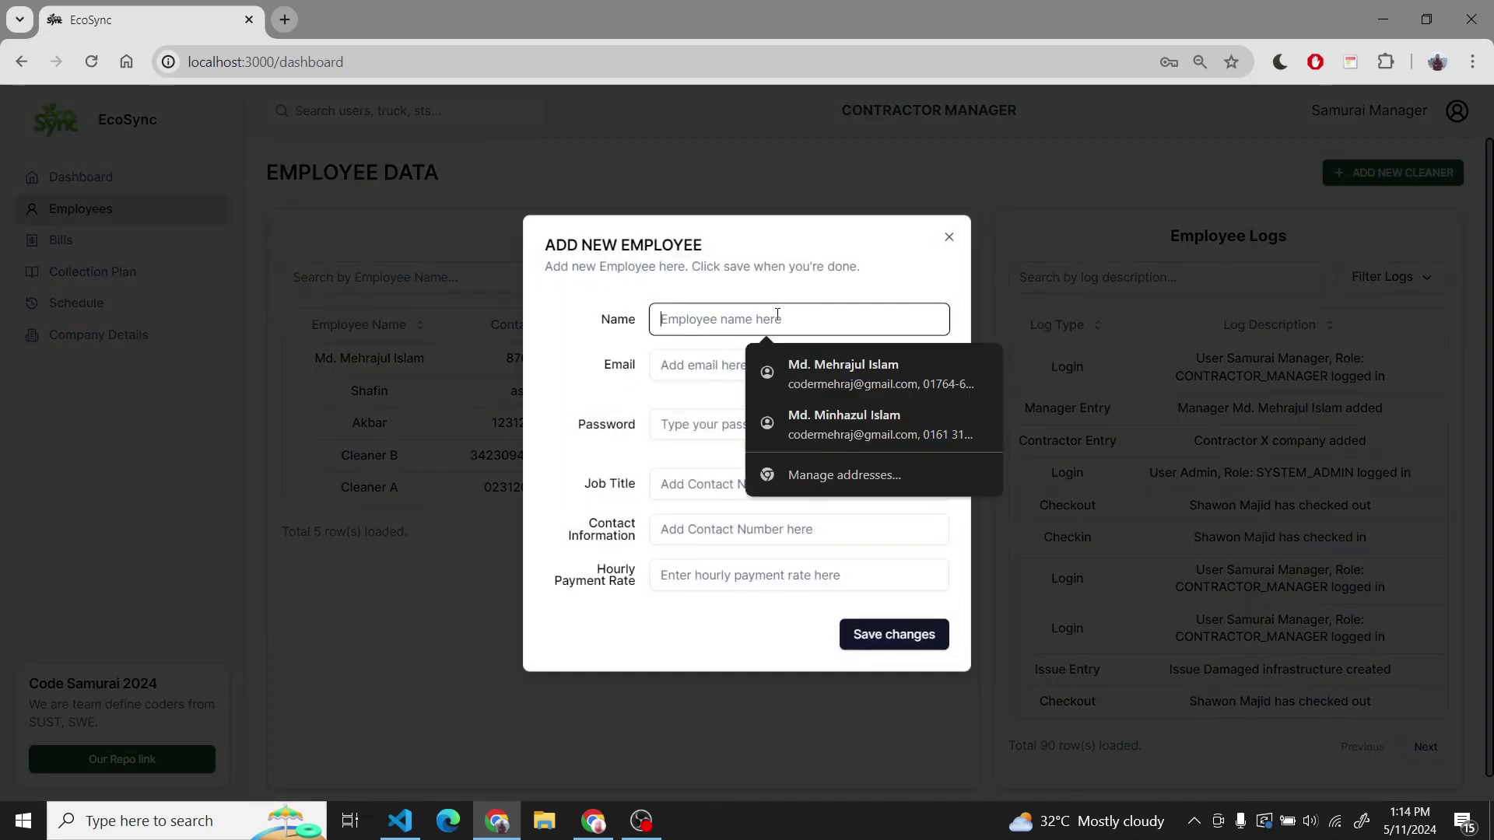
click(876, 385)
click(703, 417)
text(1234)
double_click(723, 372)
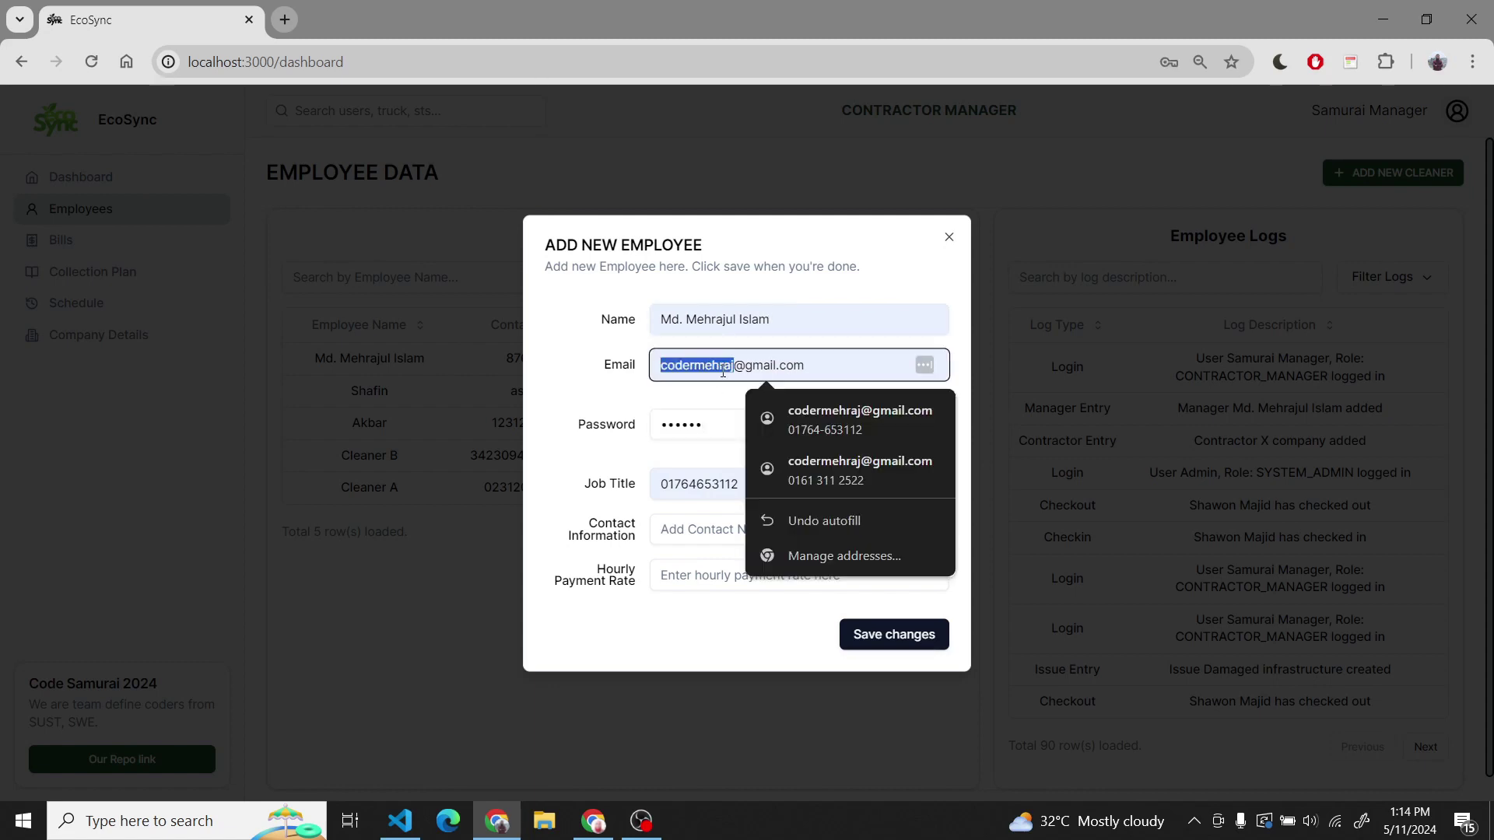
key(Right)
text(jj)
- Give the employee contact 123 and the suggested hourly rate, save, and check the employee logs
click(725, 540)
text(123)
click(786, 574)
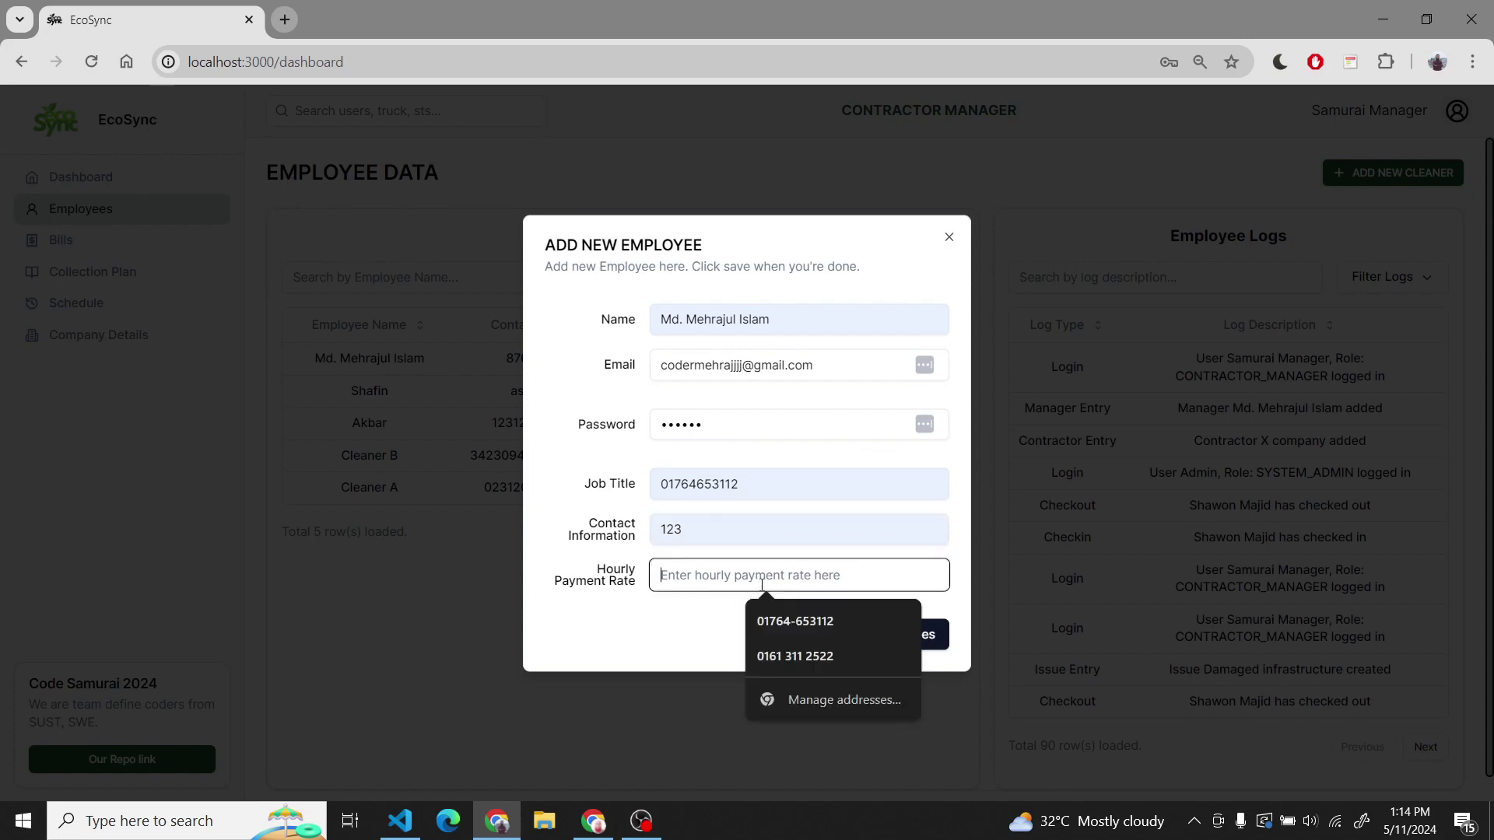
click(805, 622)
click(887, 636)
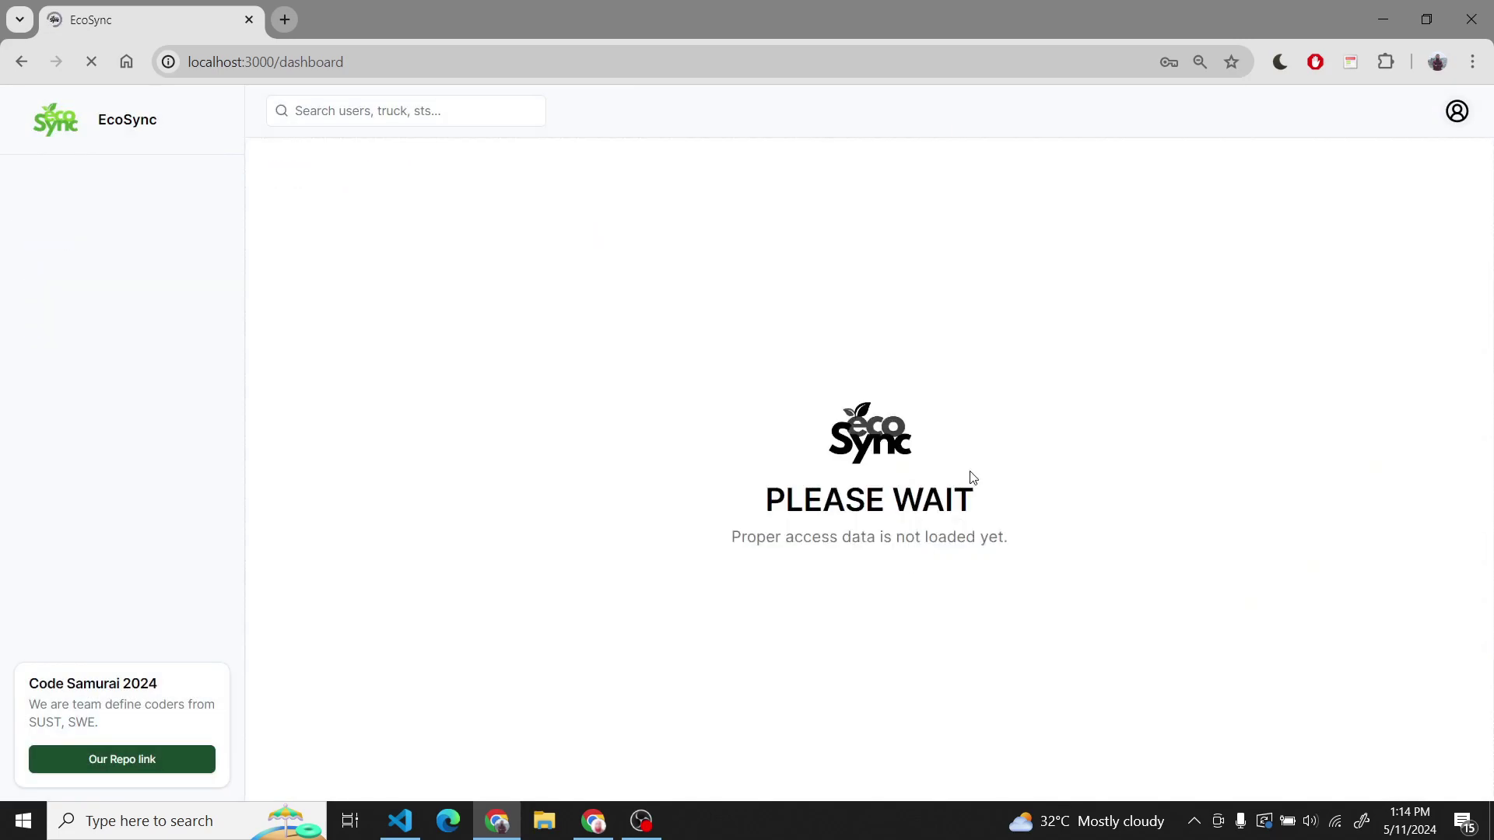
click(1192, 274)
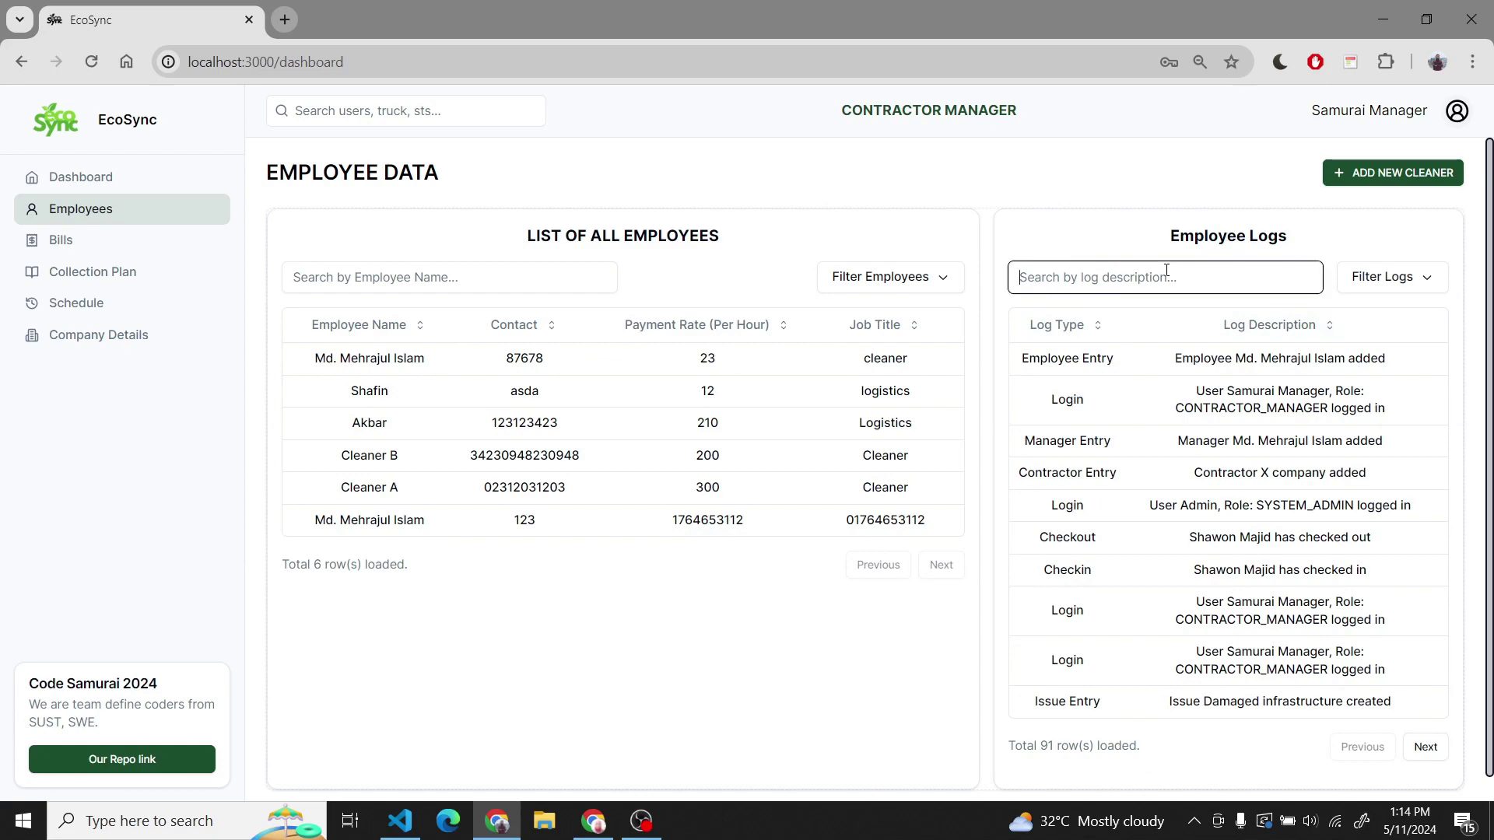
click(65, 234)
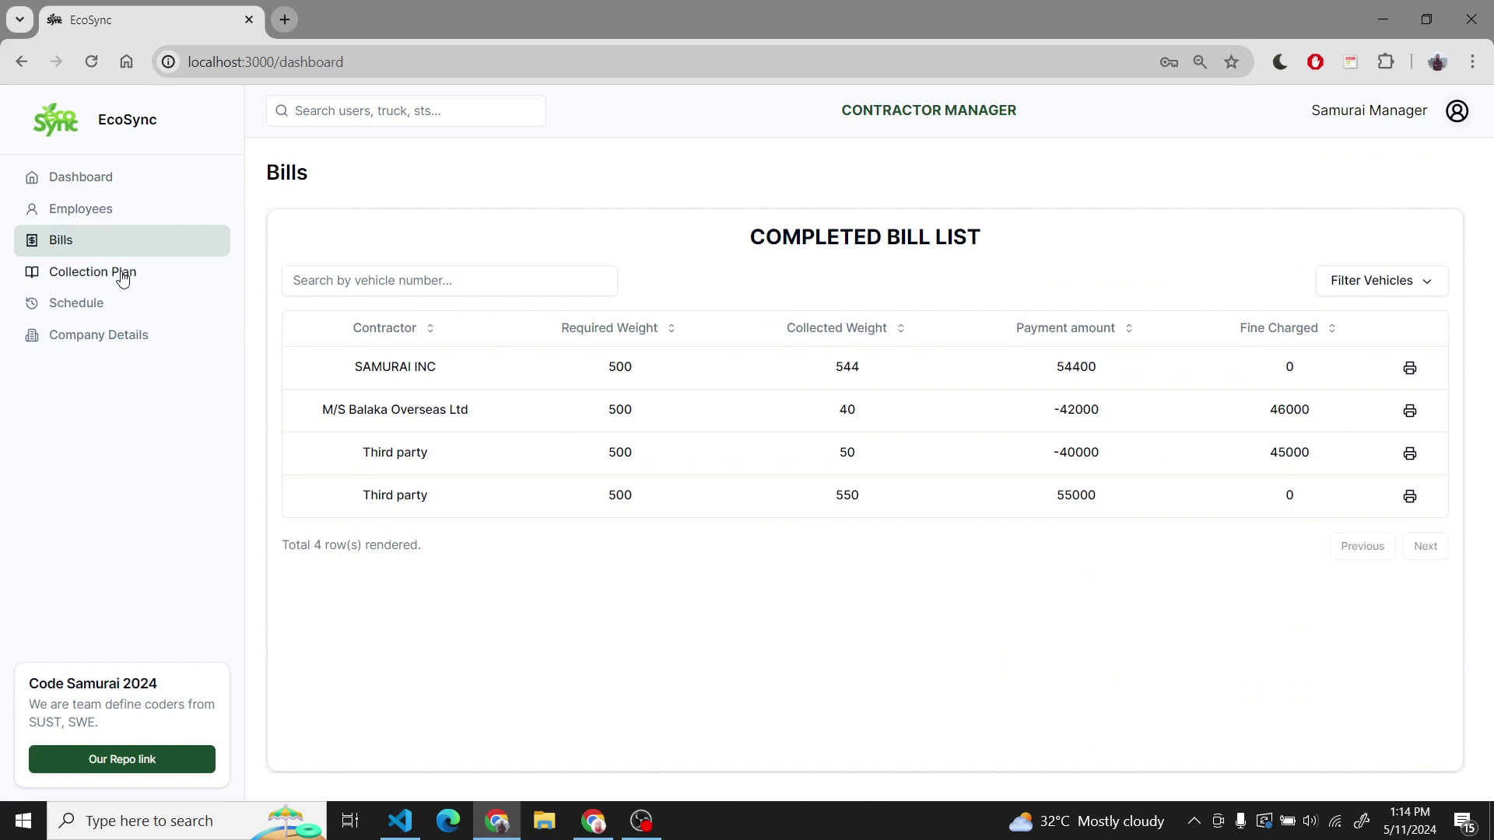
- Open the print preview for bill B123 (55000 BDT), cancel printing, and return to the bill list
click(1409, 496)
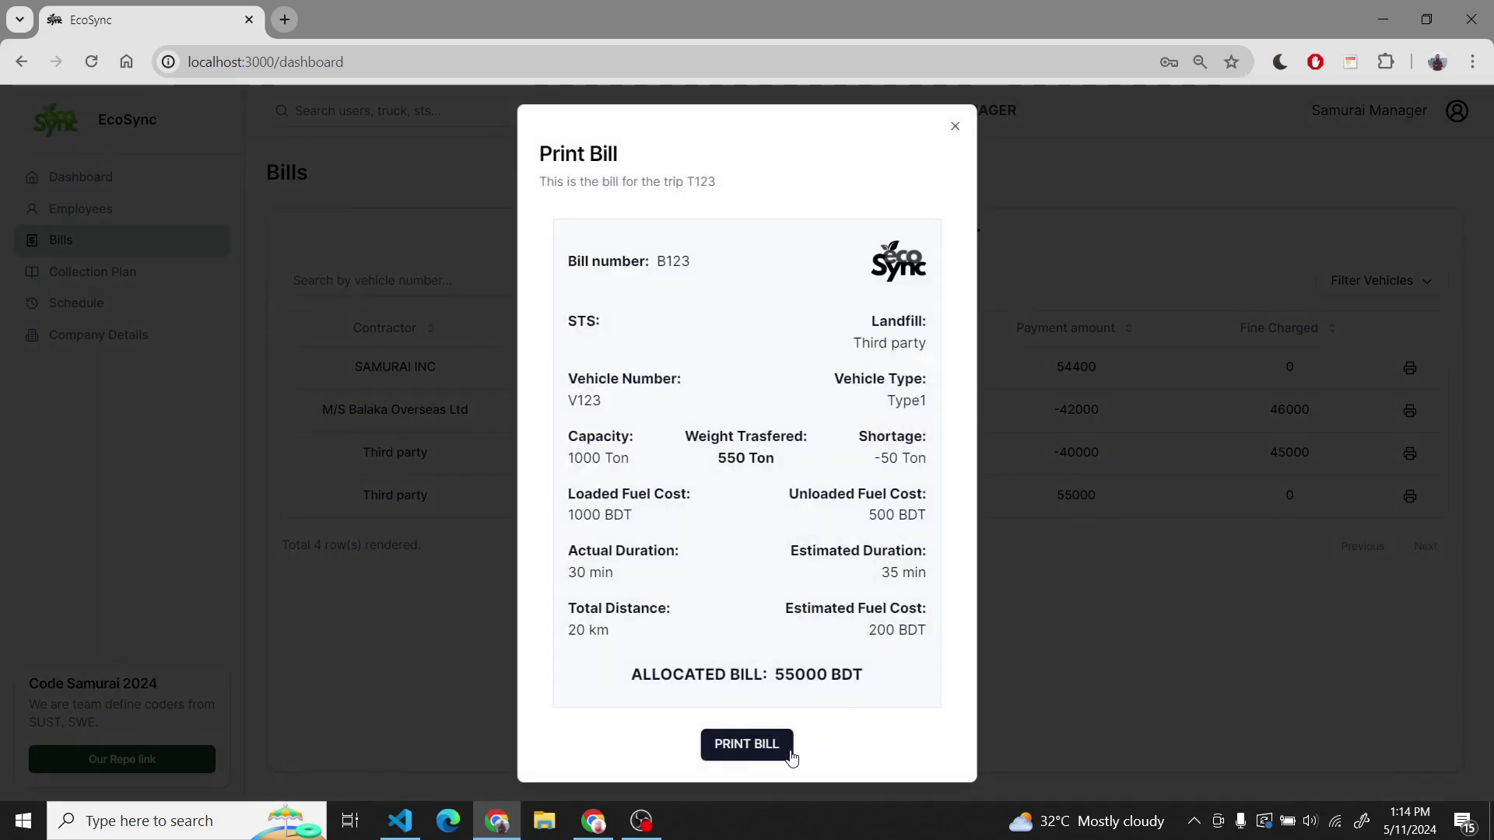
click(748, 744)
click(767, 677)
click(1192, 707)
key(alt+Left)
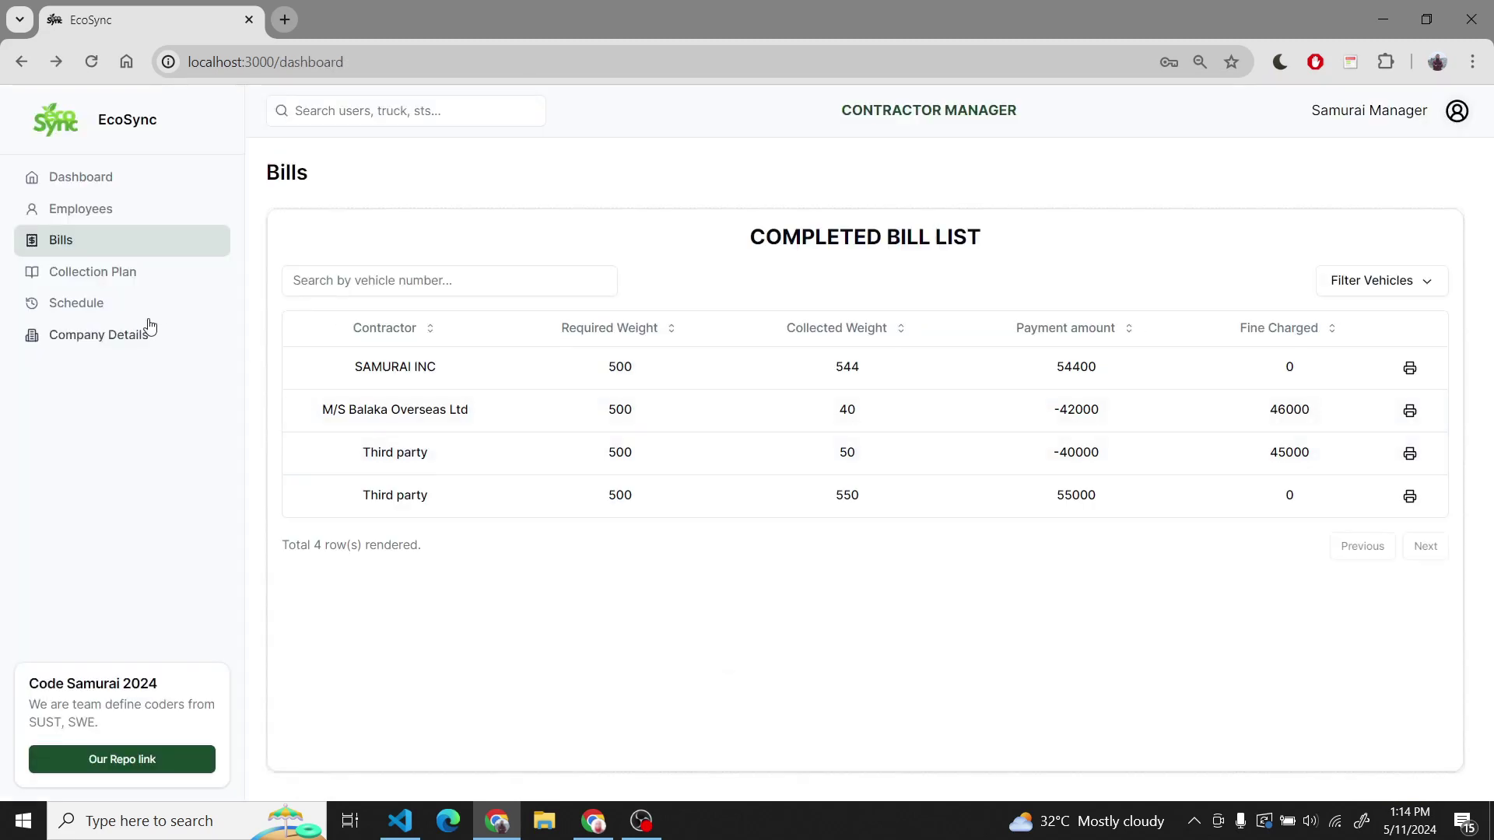
- Start a collection plan for Savar beginning 2024-05-11 at 00:03
click(130, 276)
click(437, 308)
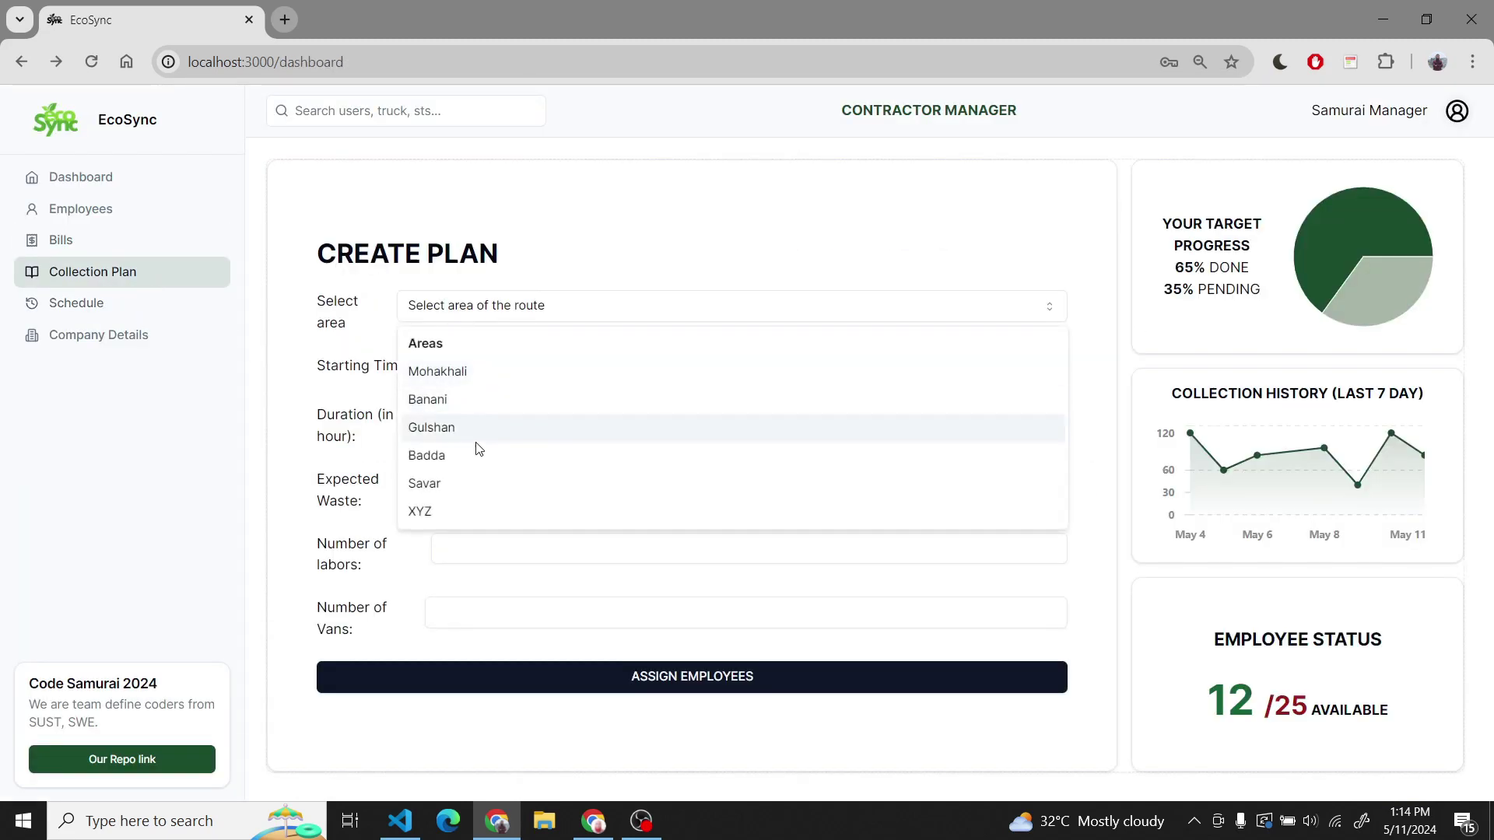
click(442, 484)
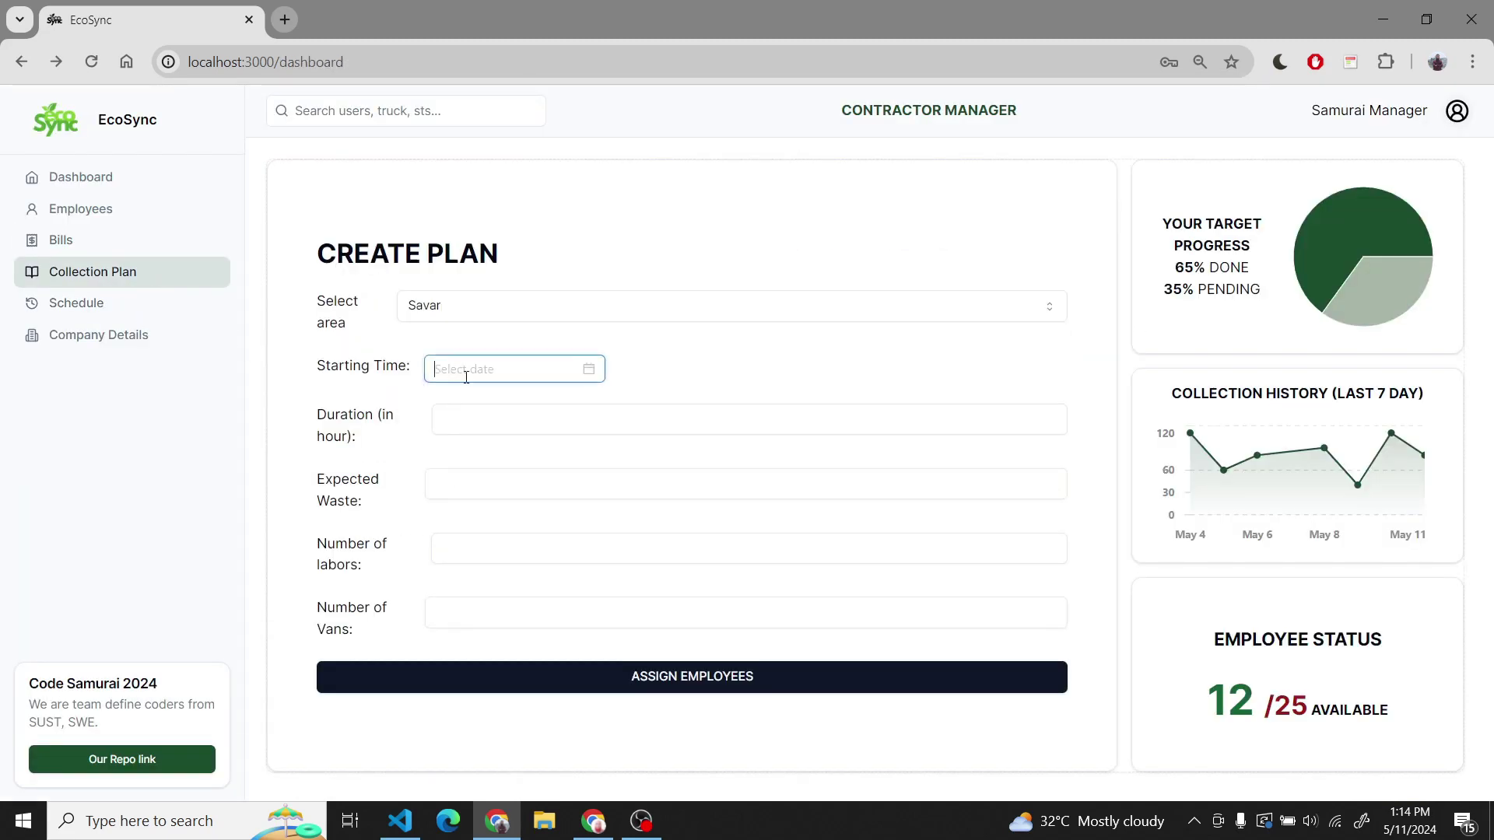
click(451, 368)
click(745, 525)
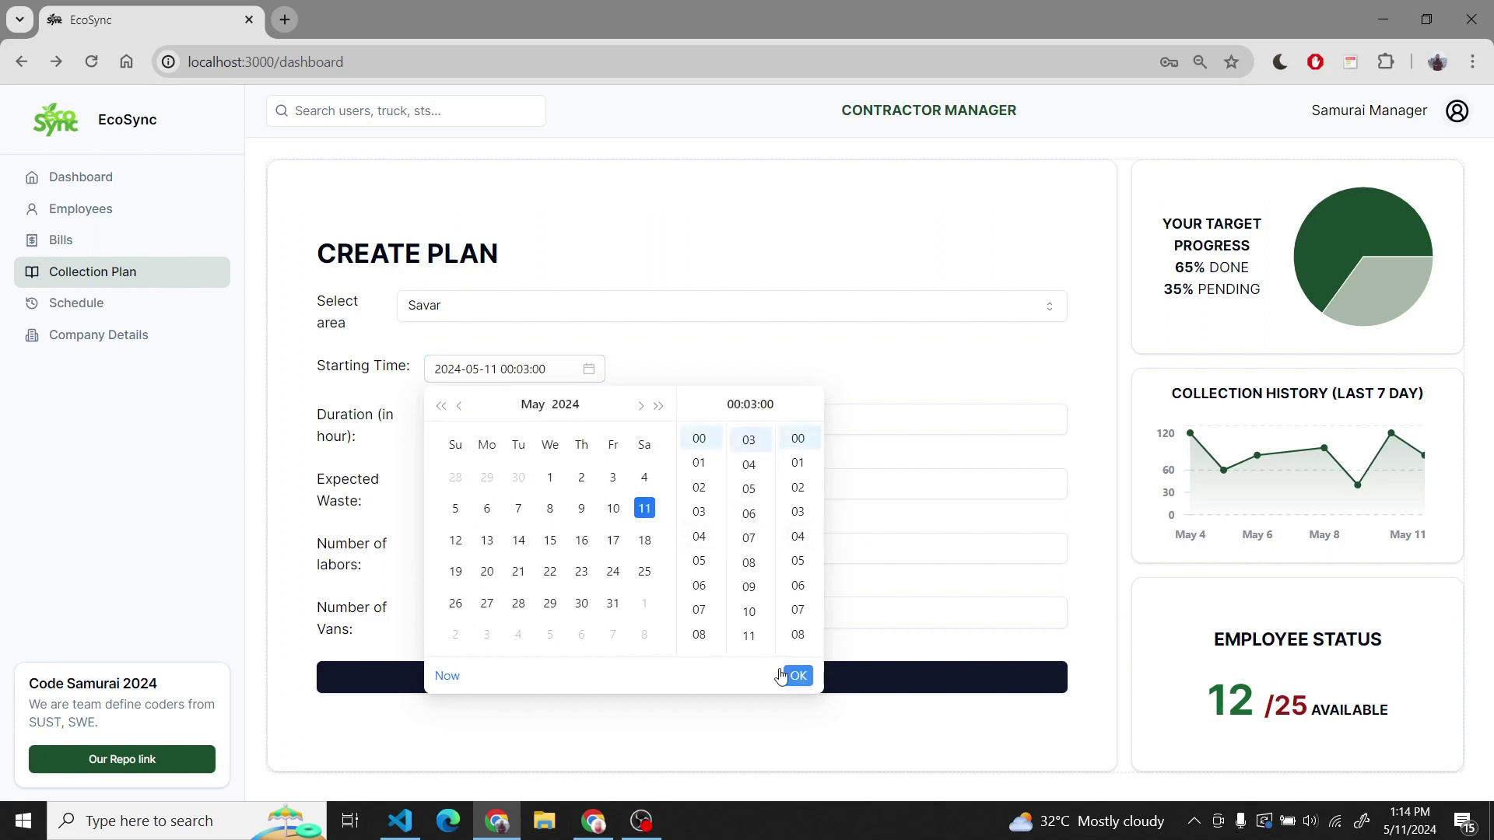
click(797, 675)
- Set the plan to 6 hours, 100 waste, 3 labors and 3 vans
click(519, 430)
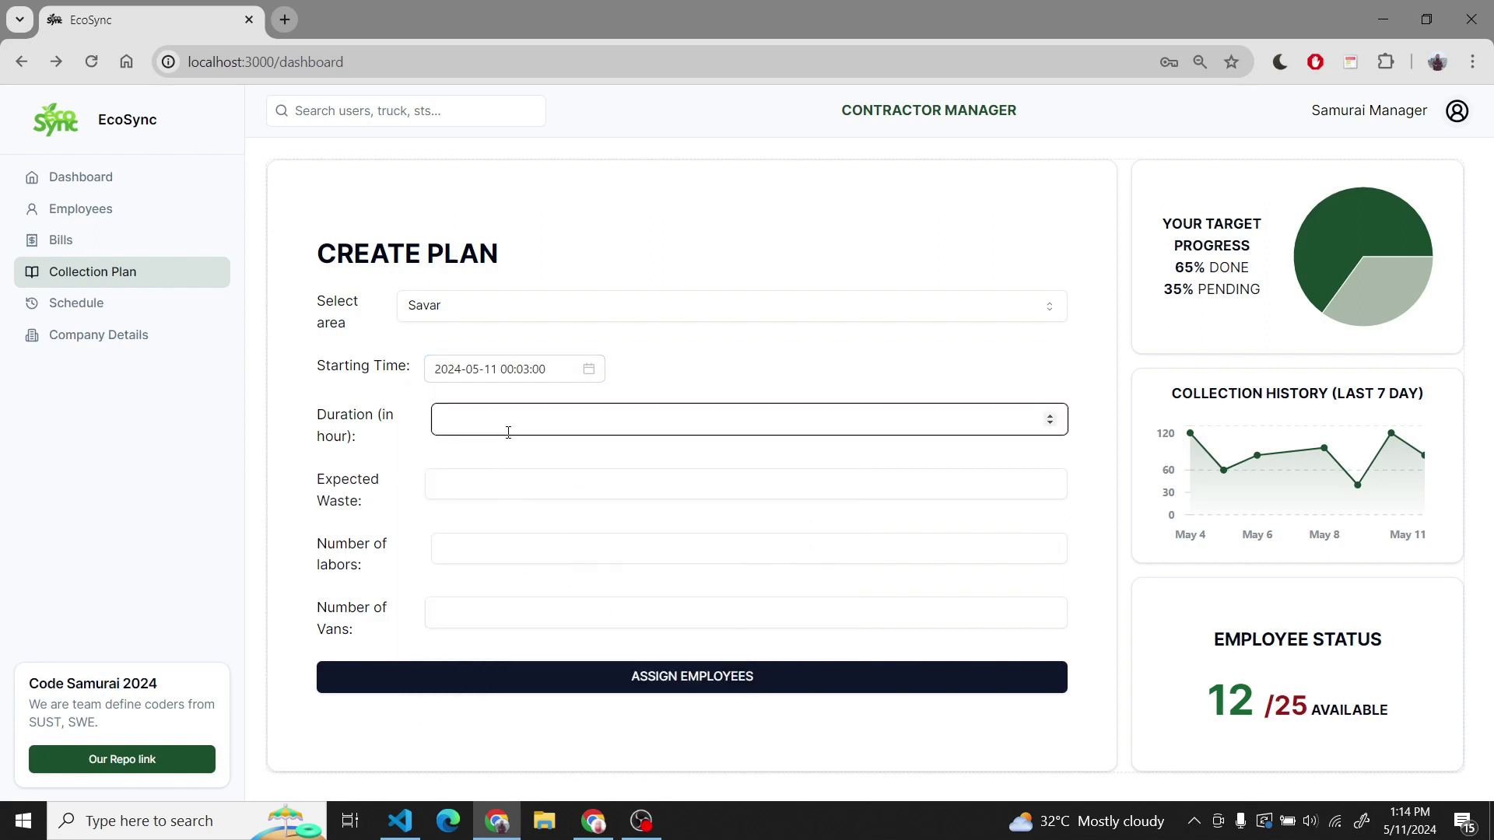
click(492, 482)
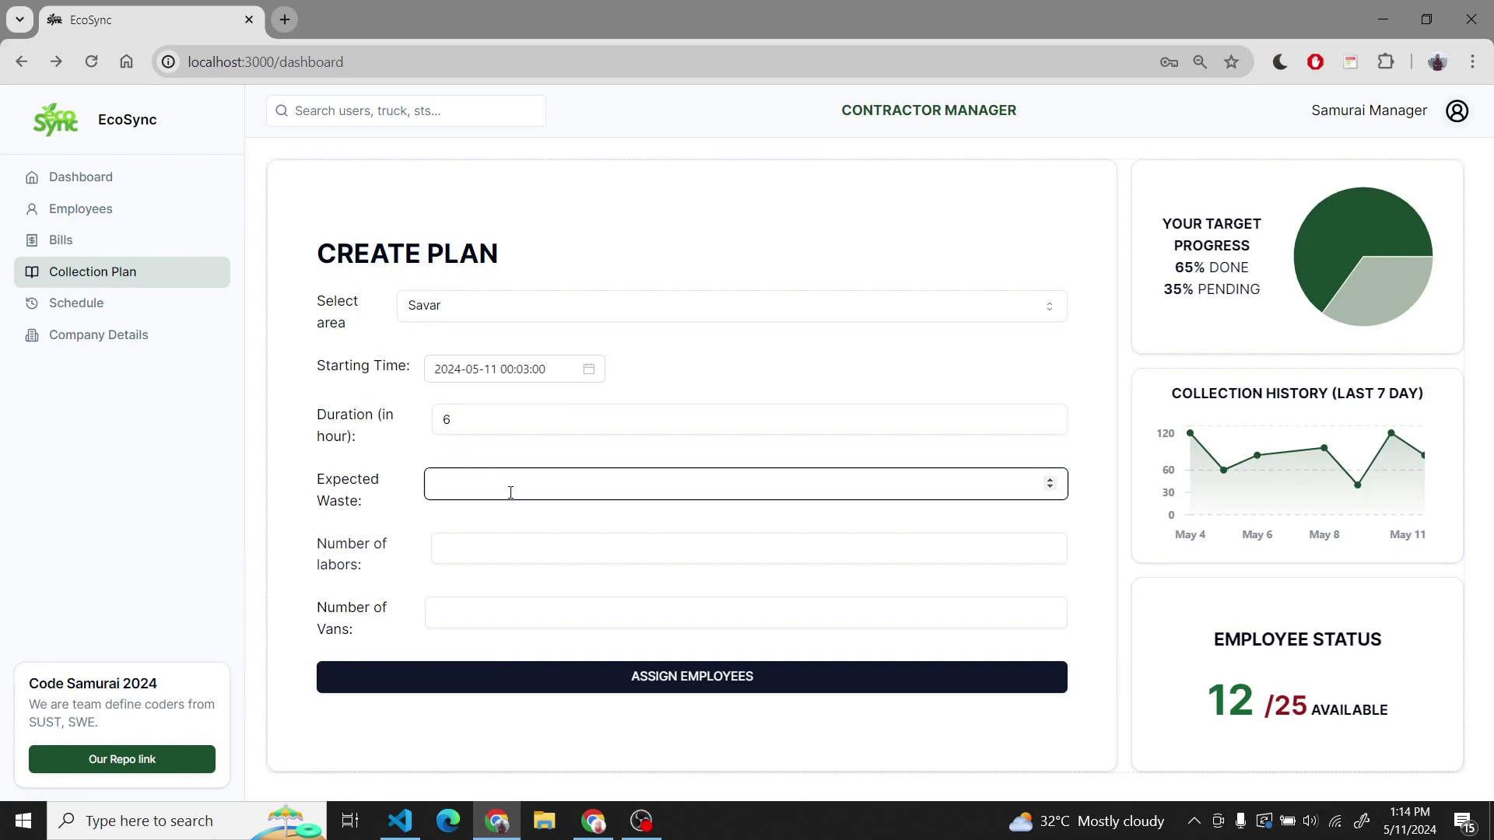
text(100)
key(Tab)
text(3)
key(Tab)
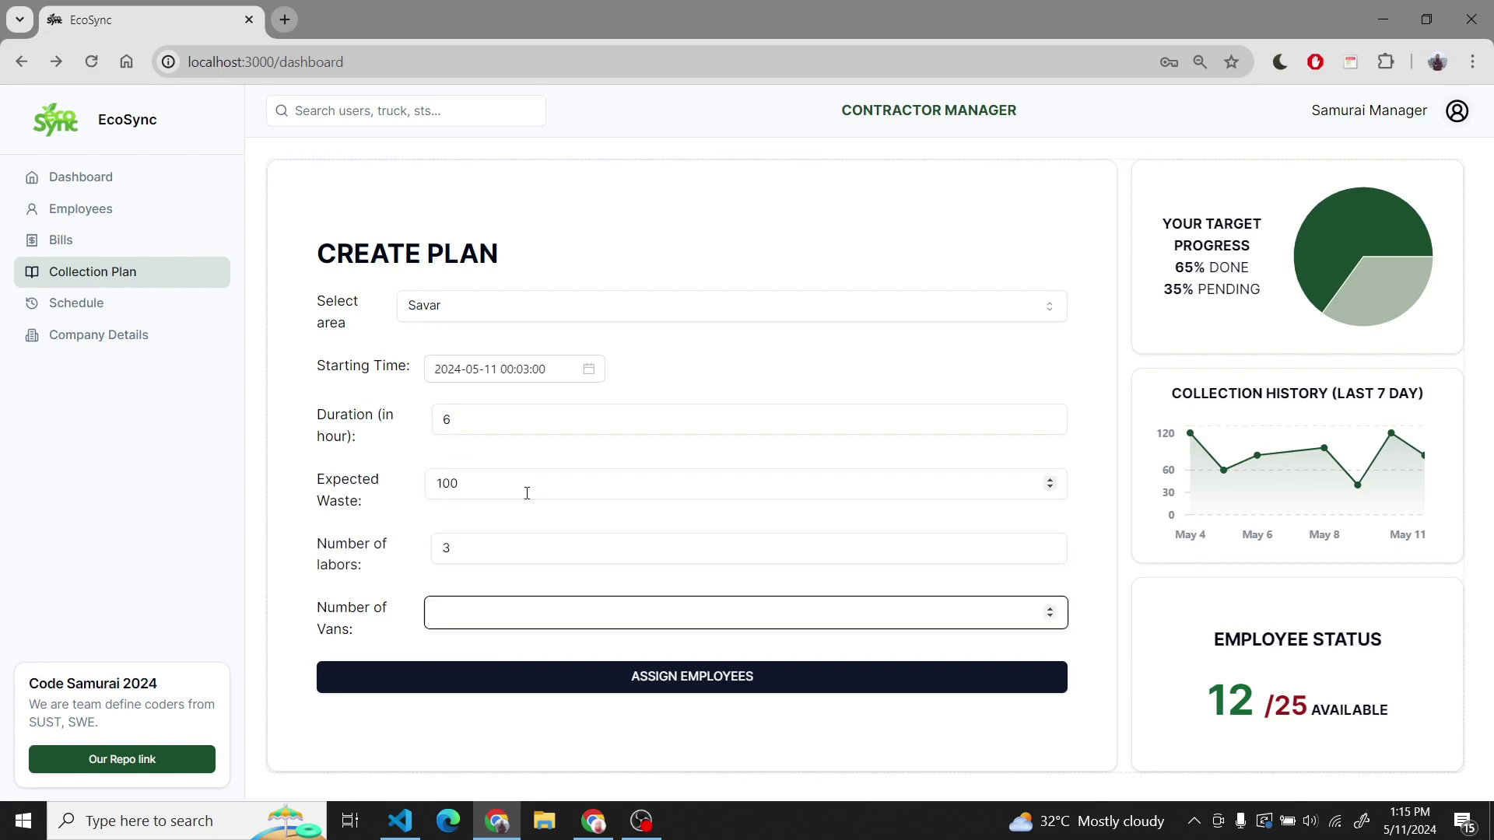
key(Tab)
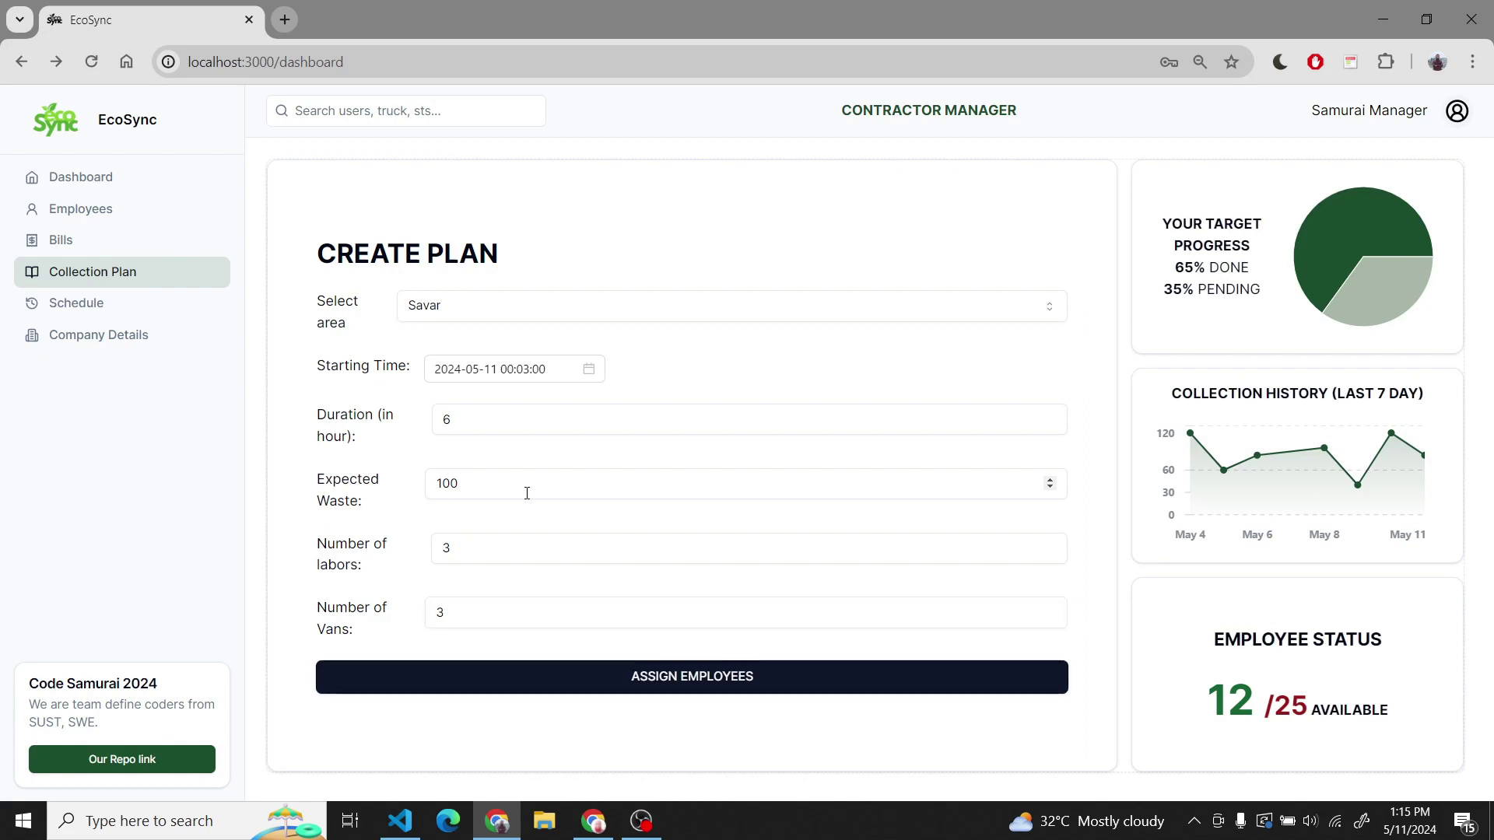
key(Return)
- Assign three employees to the plan, with Cleaner B as the third
click(583, 402)
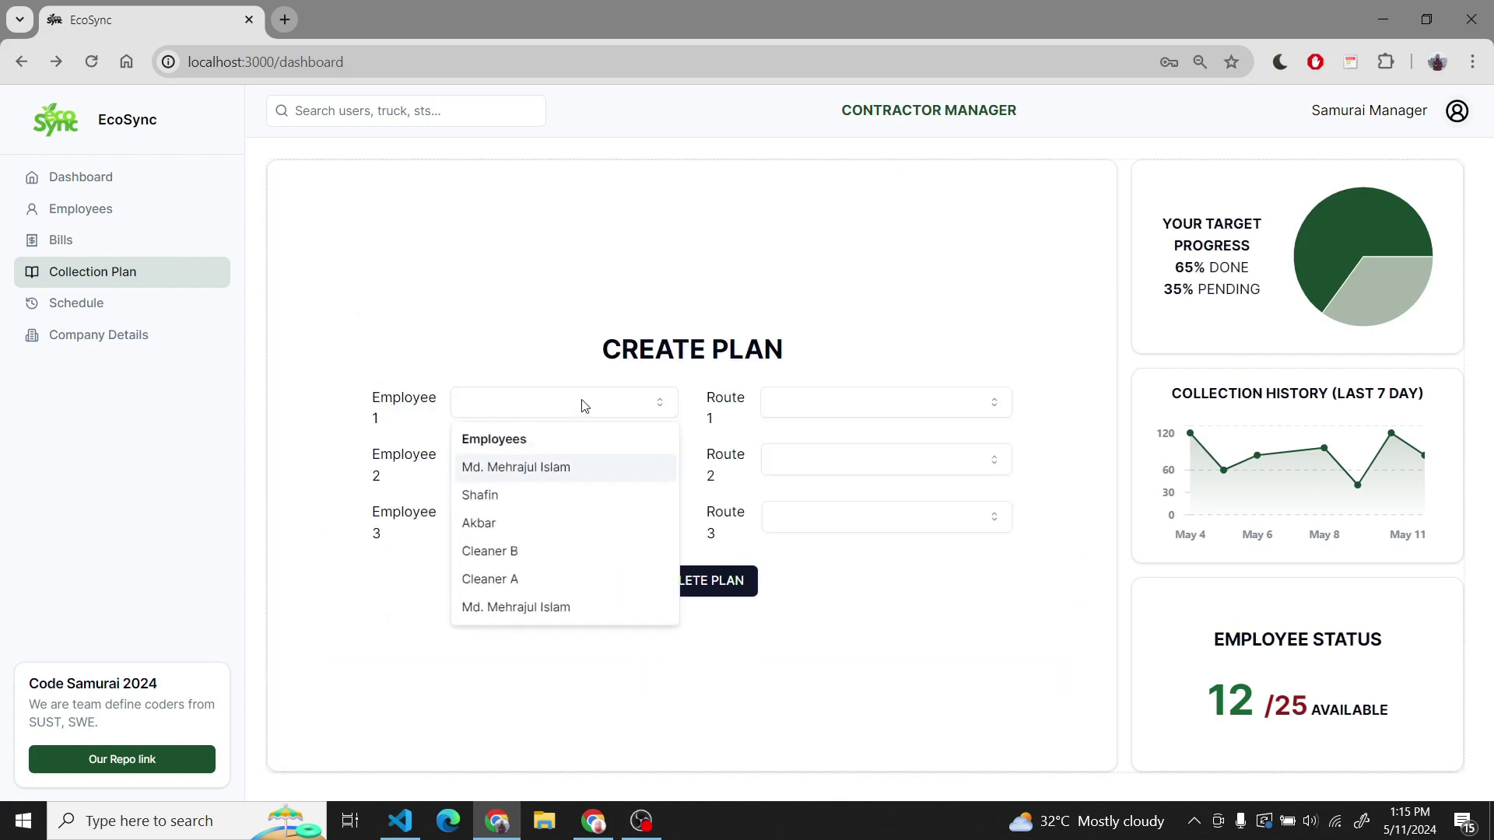
click(536, 465)
click(537, 463)
click(543, 579)
click(543, 515)
click(514, 663)
- Set routes Mohakhali, Gulshan and Badda to Amin Bazar, then complete the plan
click(840, 414)
click(840, 468)
click(833, 459)
click(837, 550)
click(860, 515)
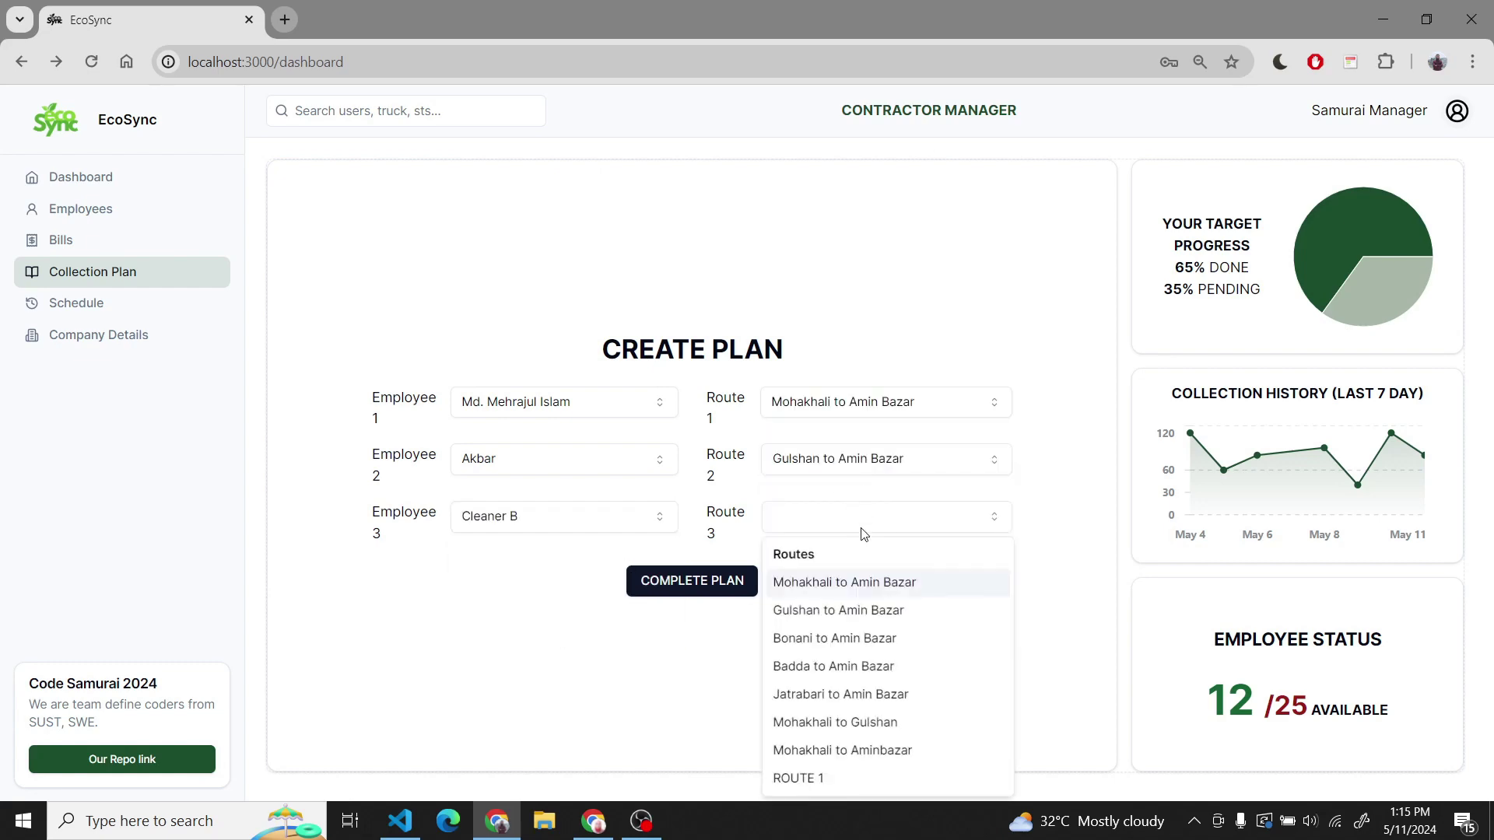
click(919, 667)
click(683, 580)
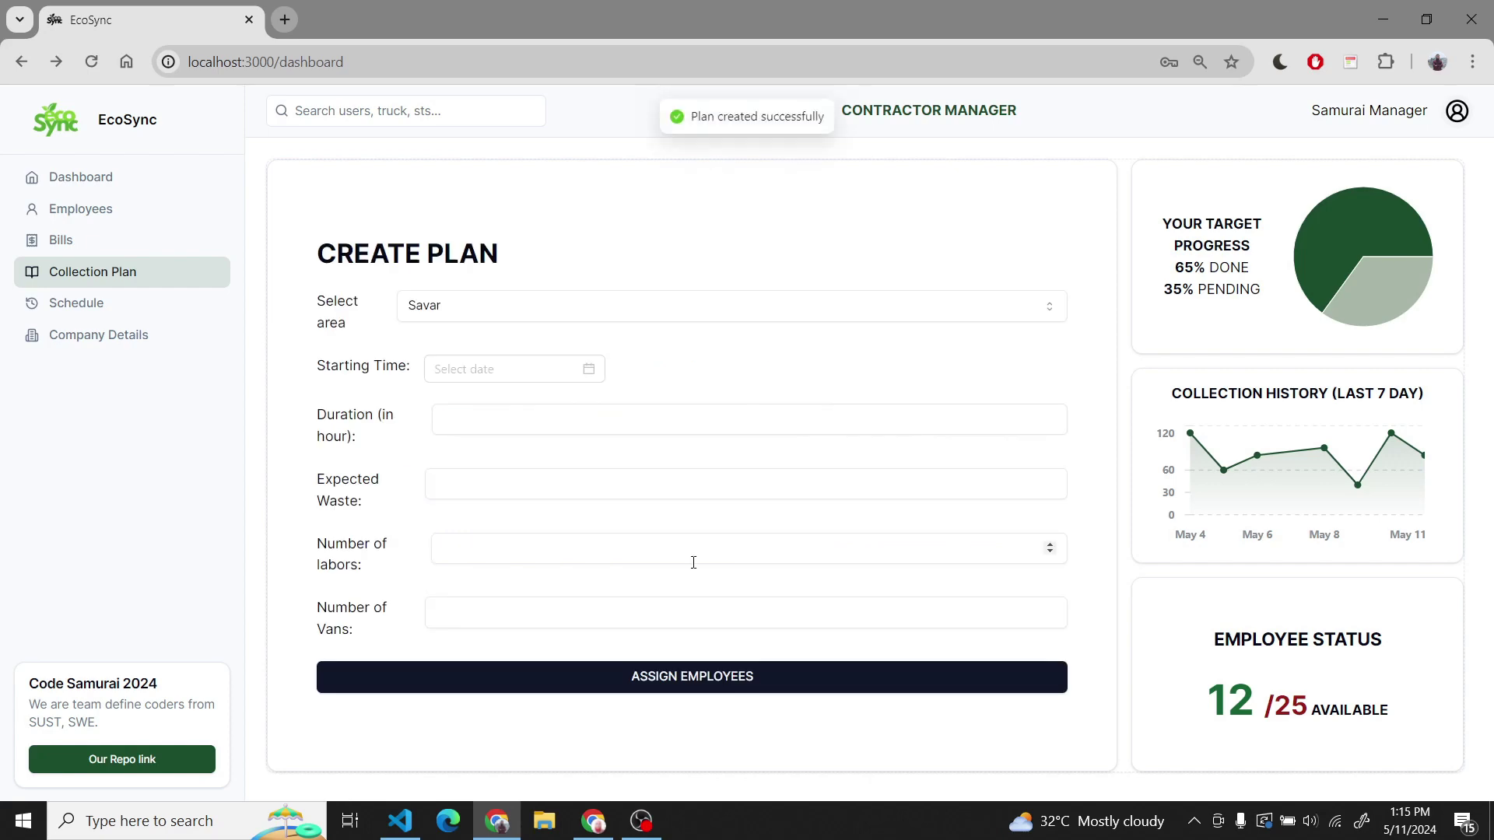
click(78, 303)
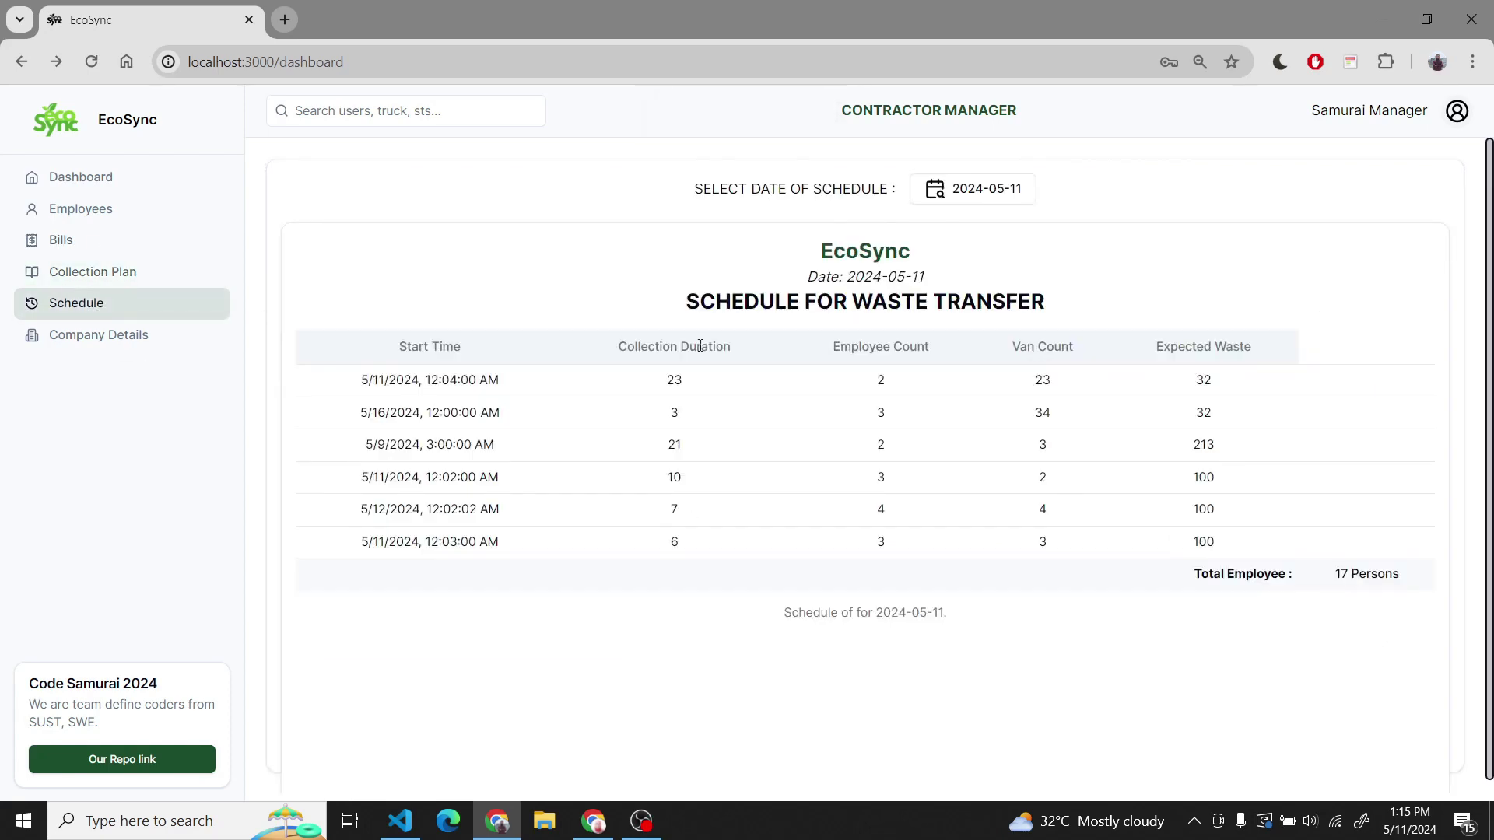
- View the contractor company details, return to the dashboard, and log out
click(97, 337)
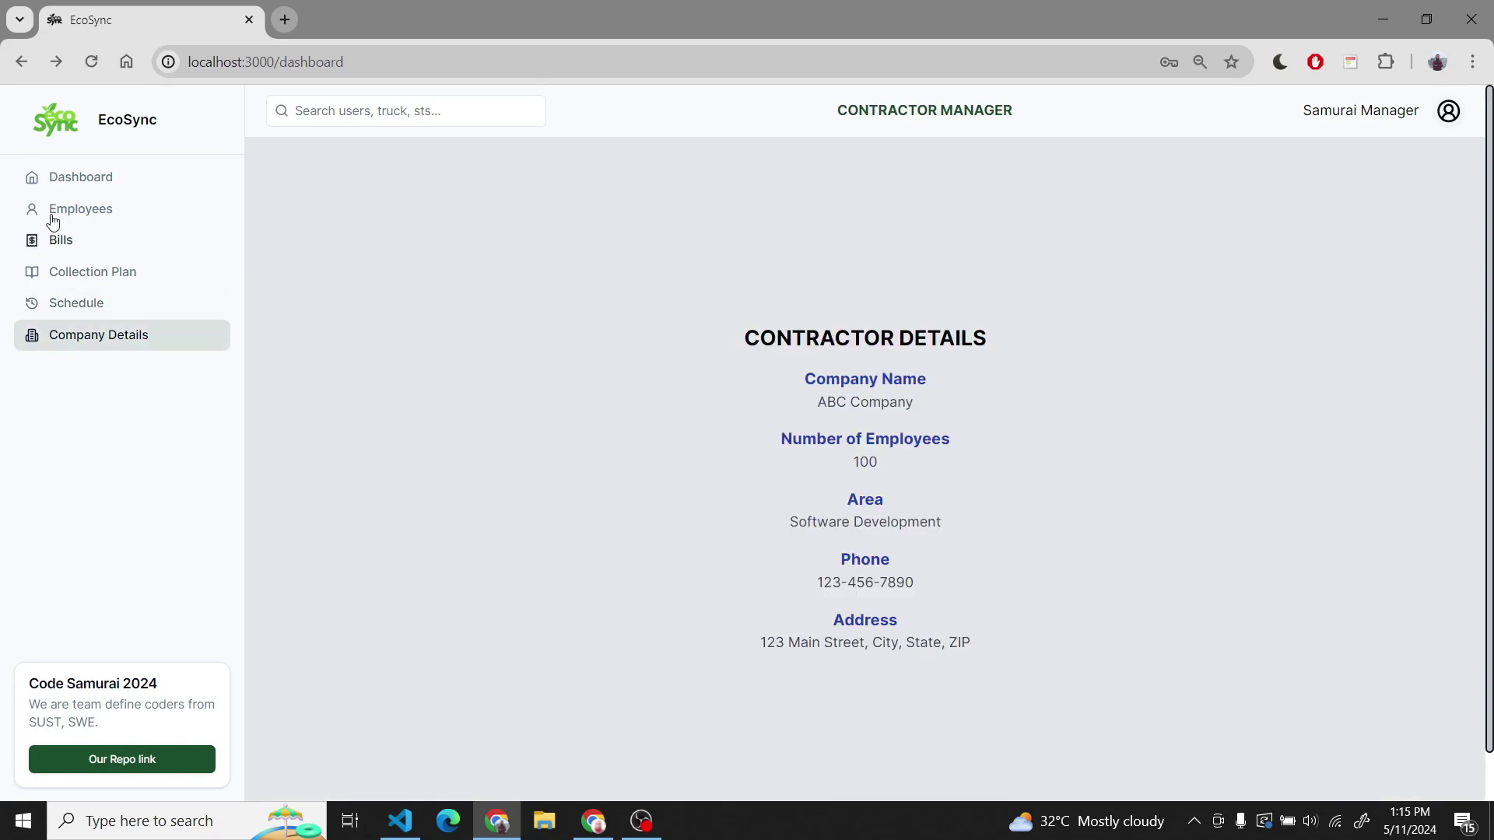
click(81, 178)
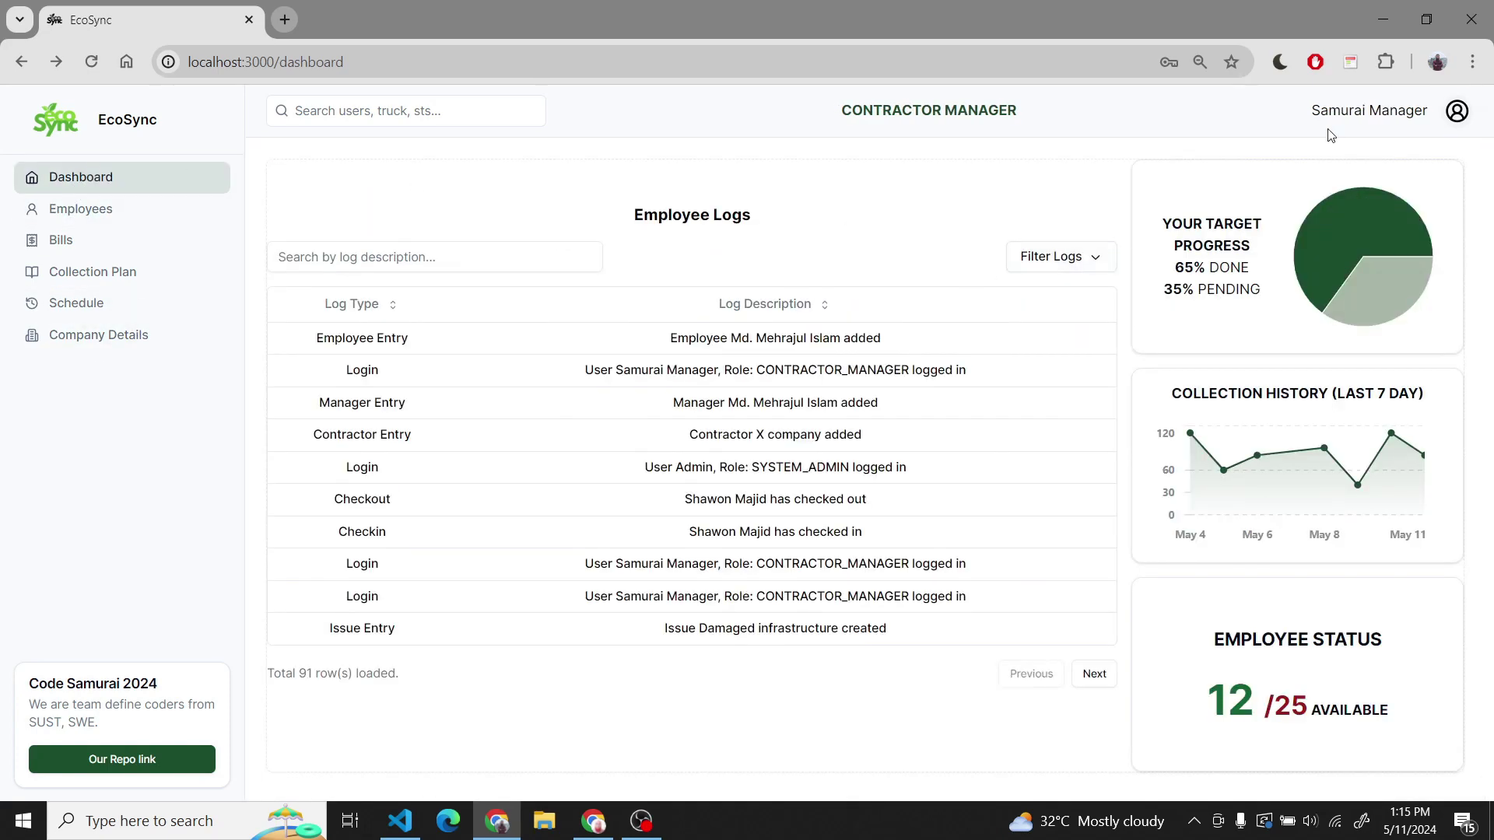
click(1454, 112)
click(1376, 279)
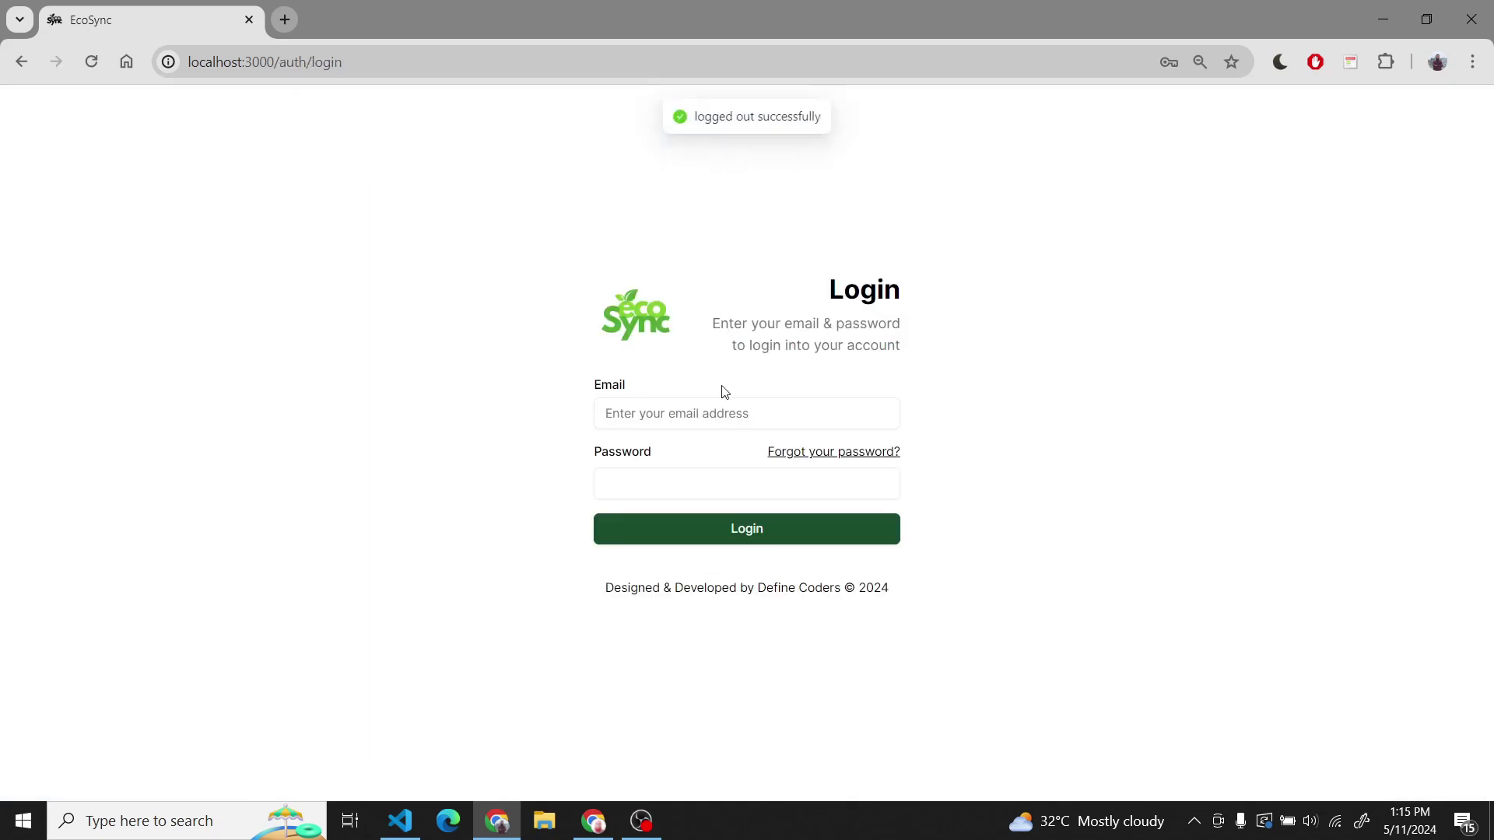
- Log in as the STS manager using the saved email and the account password
click(716, 413)
text(shafi)
key(Down)
key(Return)
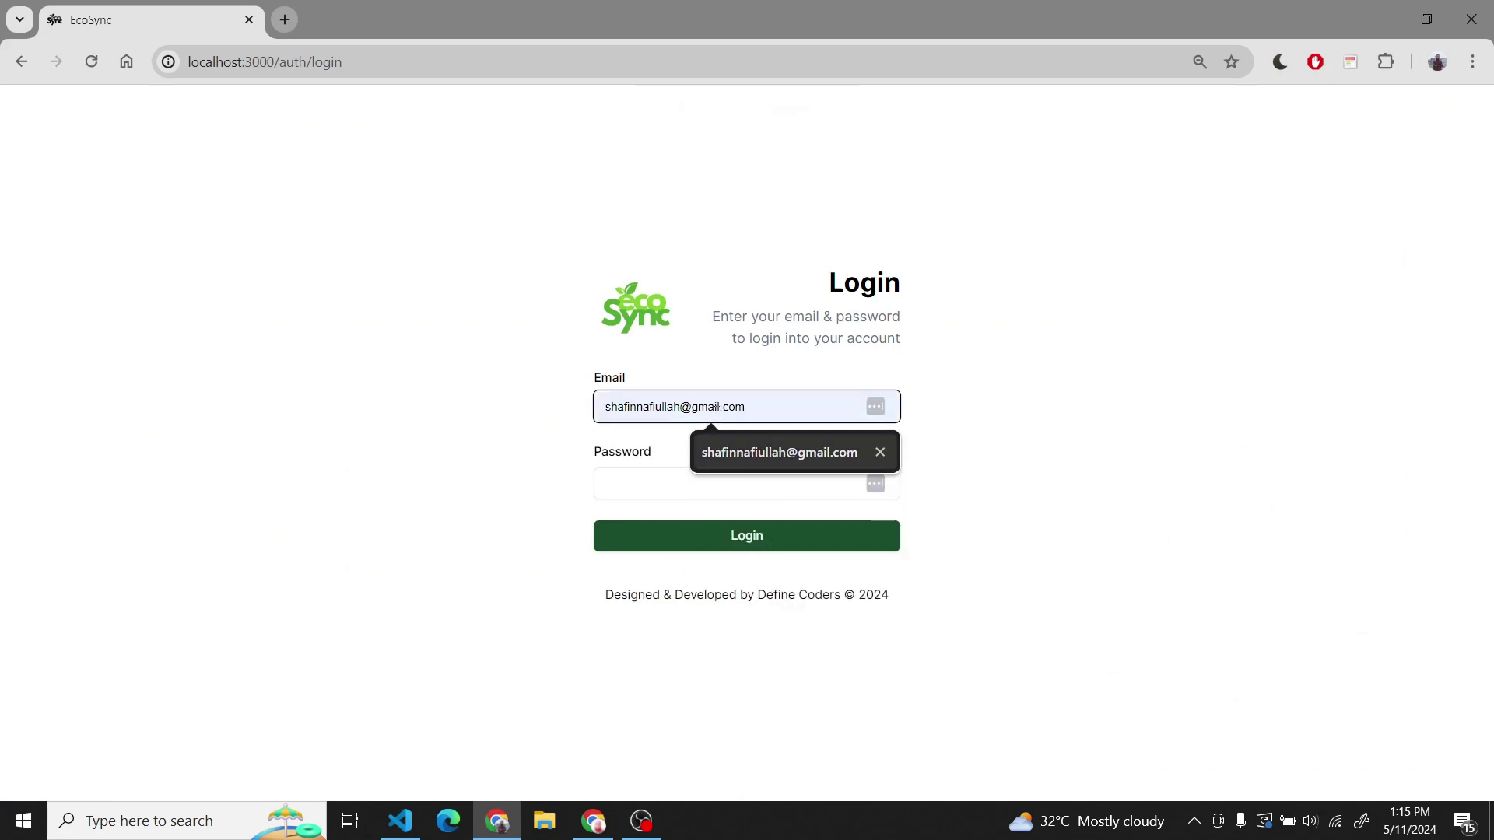
key(Tab)
key(Tab)
text(••)
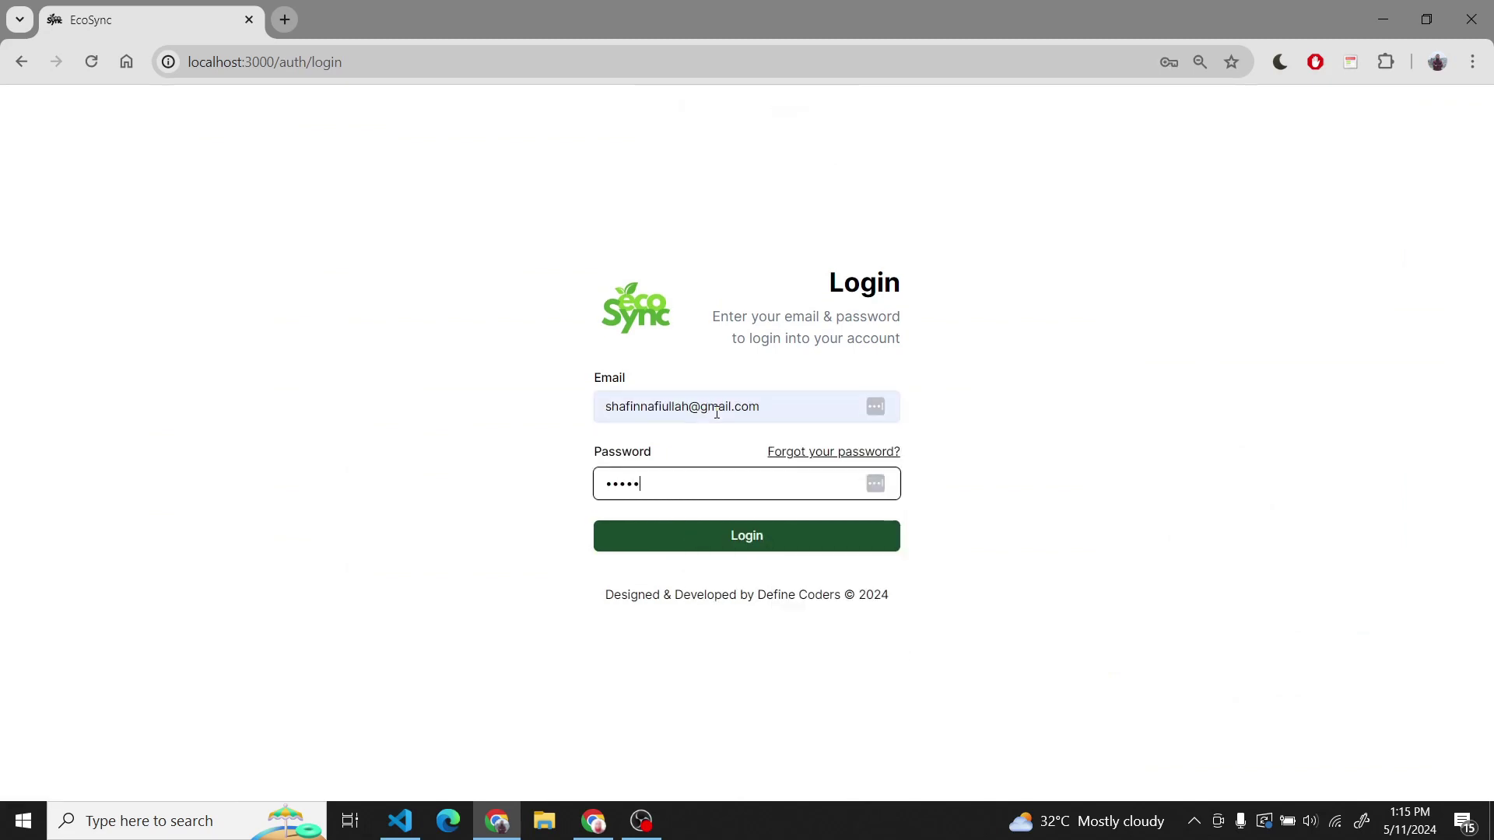
text(•••)
key(Return)
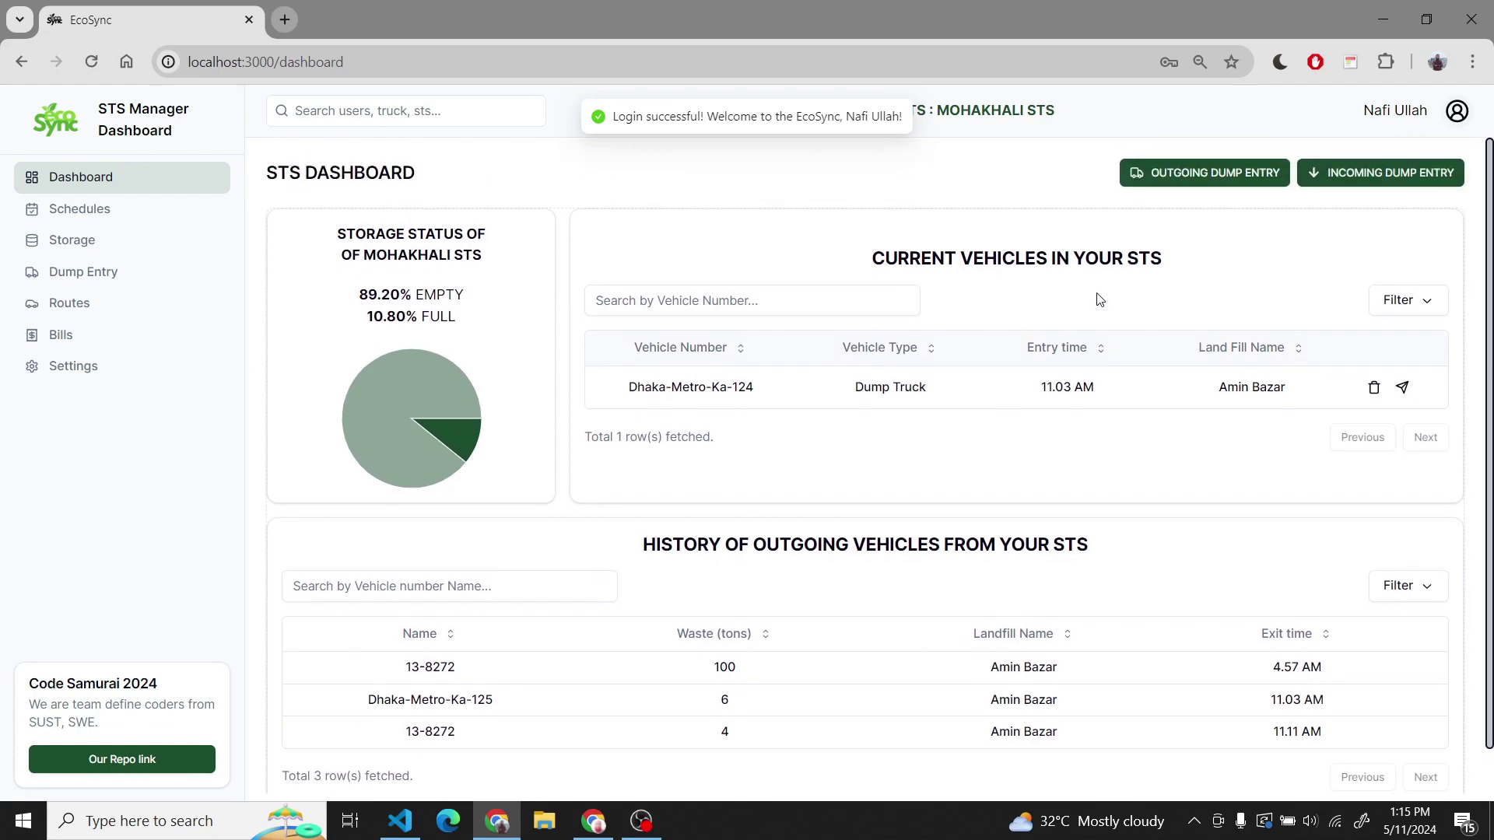
- Dismiss the outgoing dump form and bring up the incoming Entry Dump form instead
click(1215, 173)
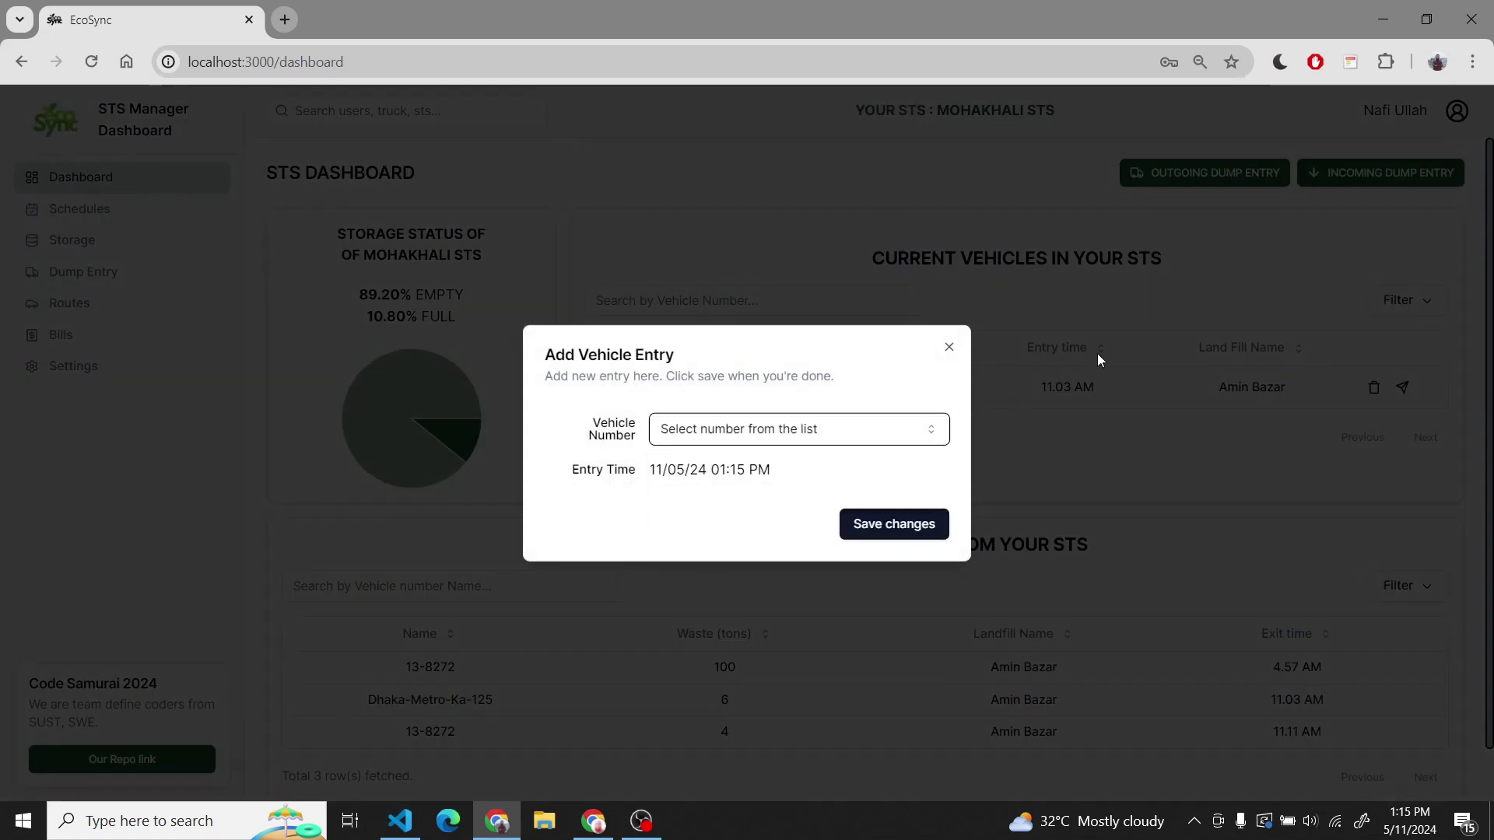
click(1094, 353)
click(1381, 172)
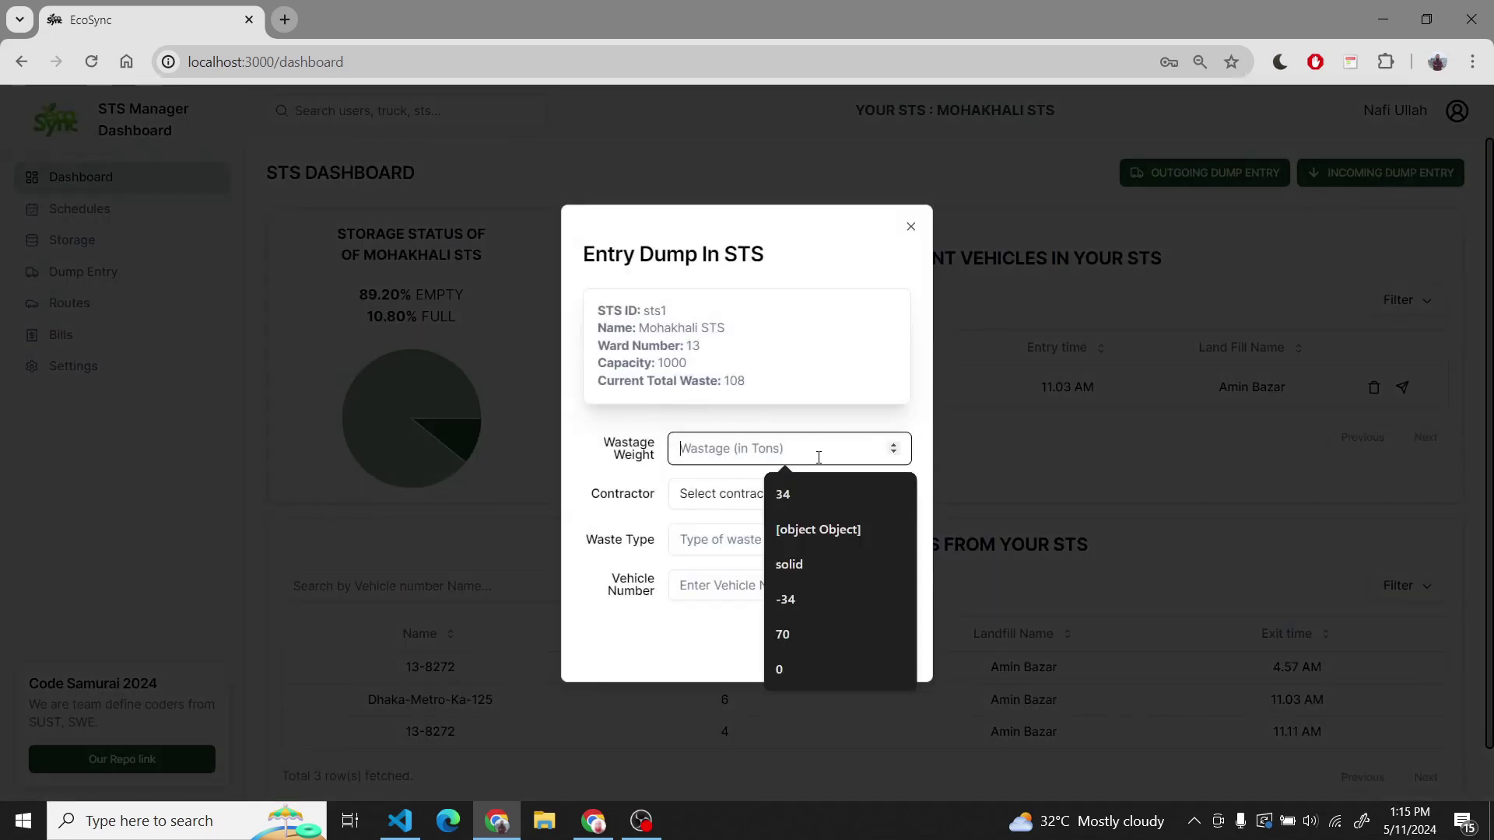
- Submit a dump entry: weight 10, contractor SAMURAI INC, waste type SOLID, vehicle 123123
text(10)
key(Tab)
key(space)
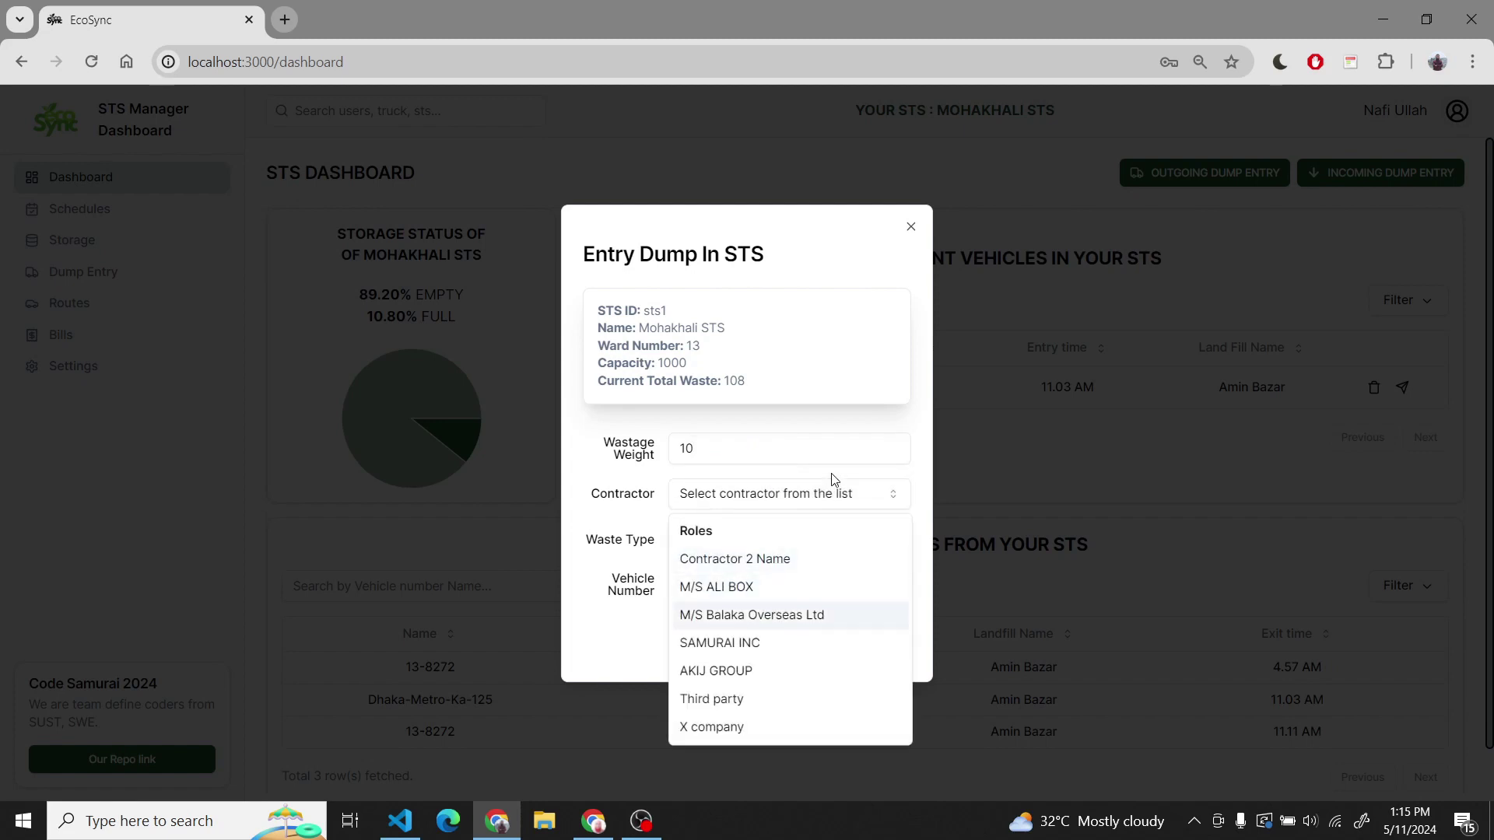
key(Down)
key(Return)
key(Tab)
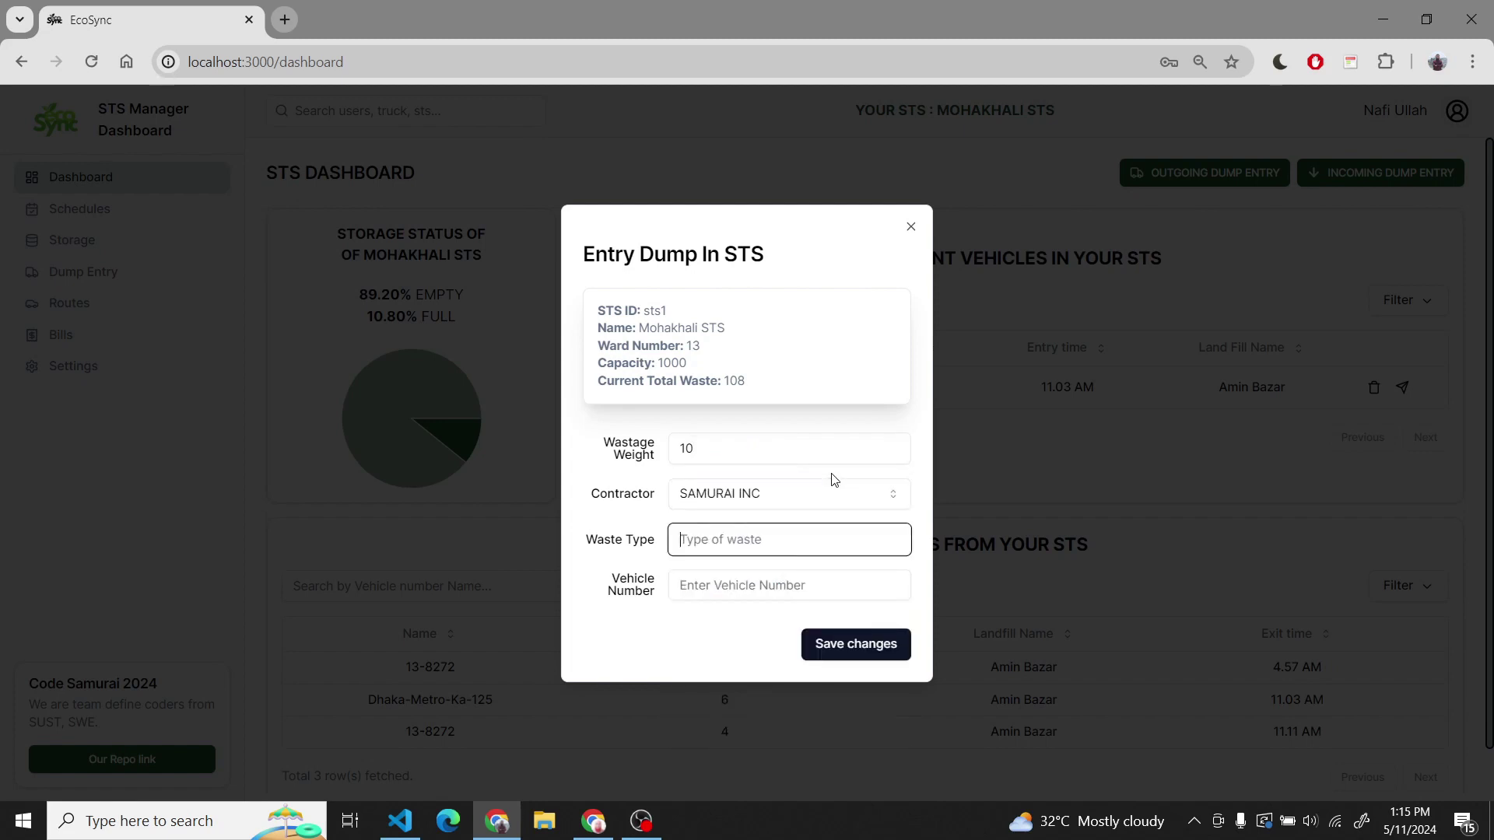
text(SOLID)
key(Tab)
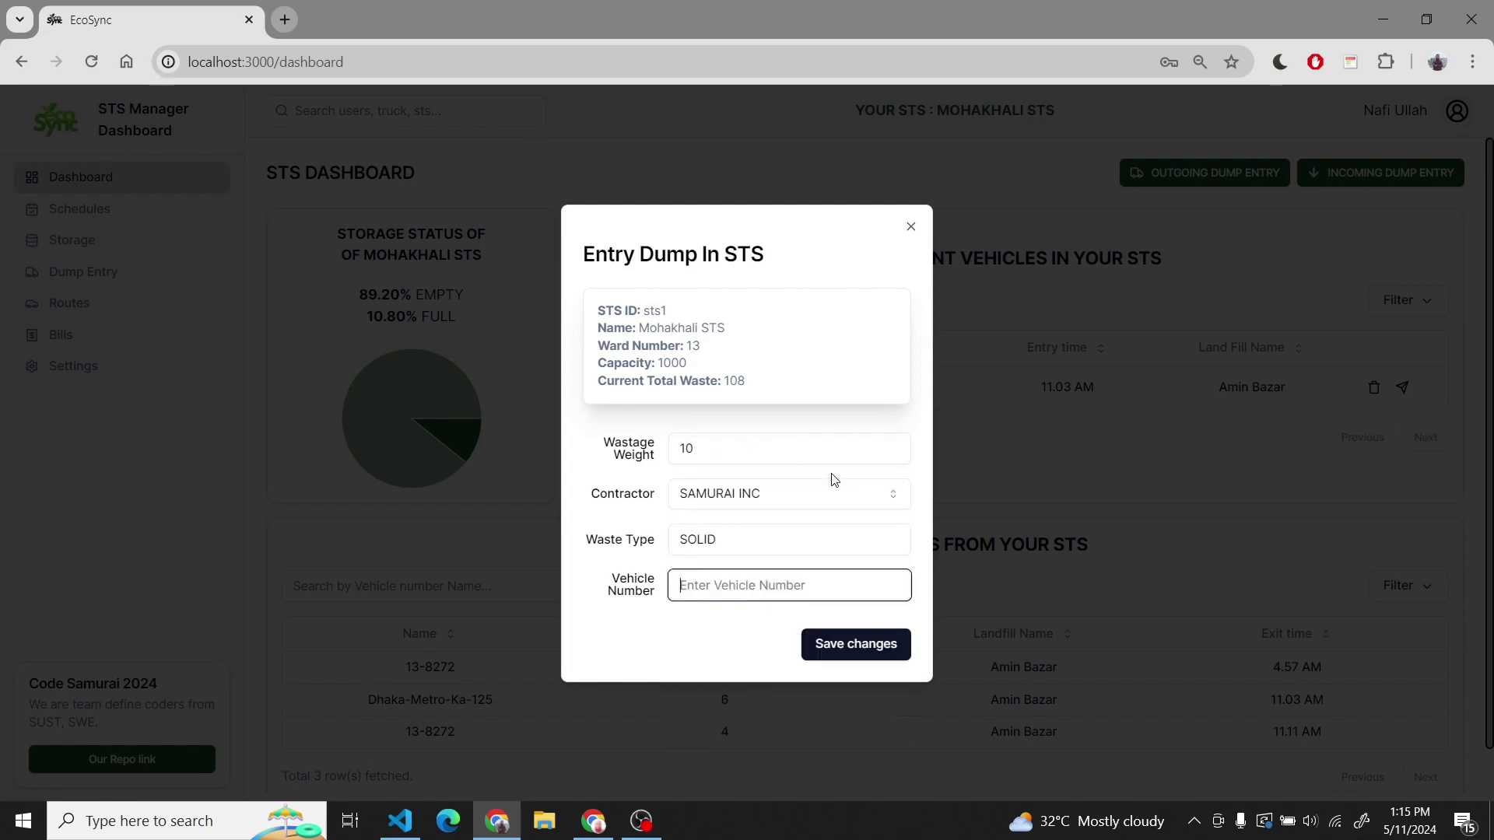
text(123123)
key(Return)
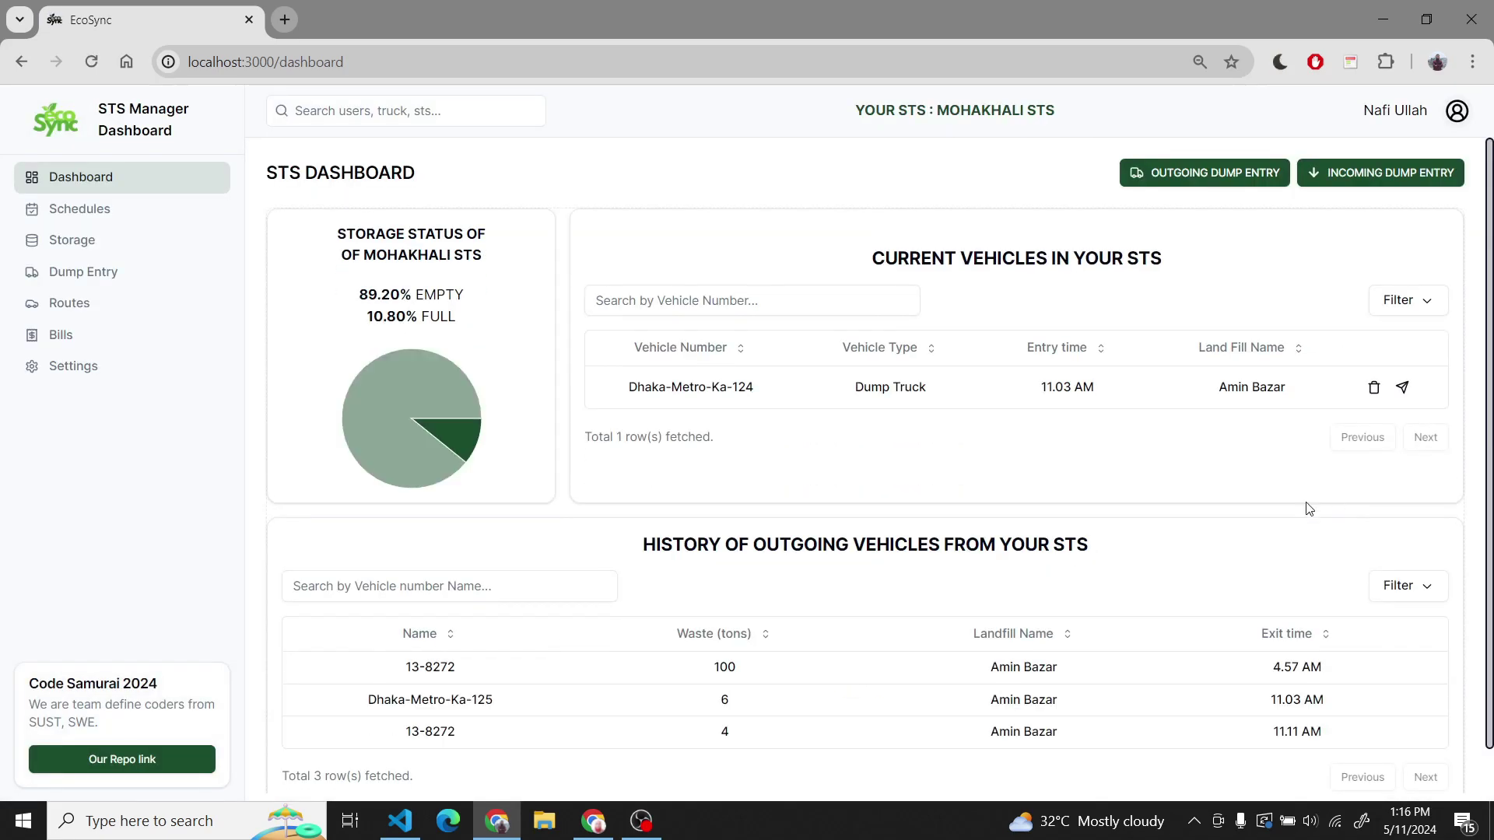
- On Schedules, calculate the optimal route from Jatrabari STS to Gulshan Landfill
click(154, 212)
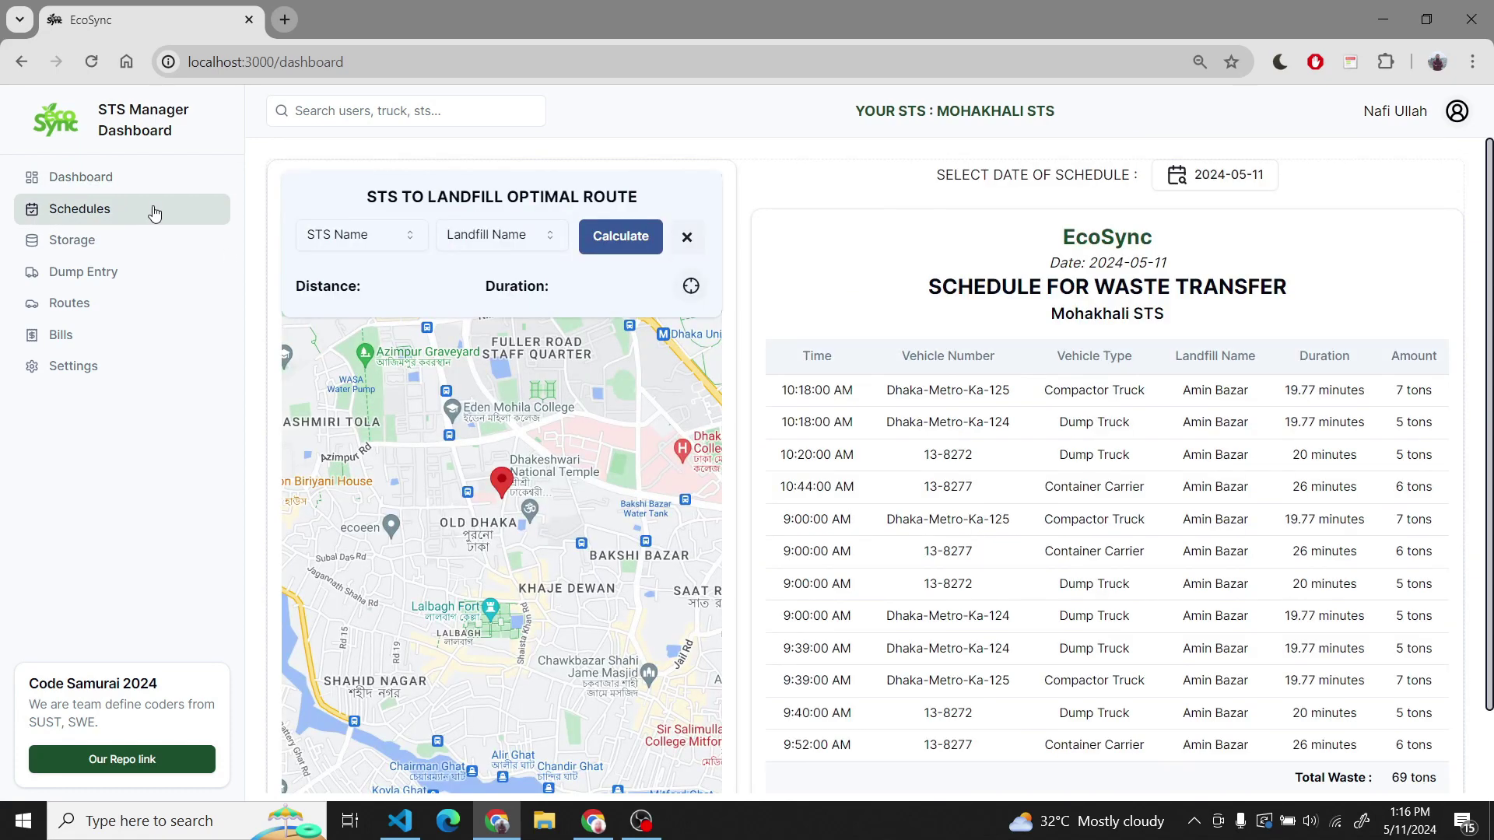
scroll(910, 233, down, 1)
scroll(922, 248, up, 1)
click(361, 235)
click(343, 354)
click(501, 235)
click(482, 328)
click(611, 247)
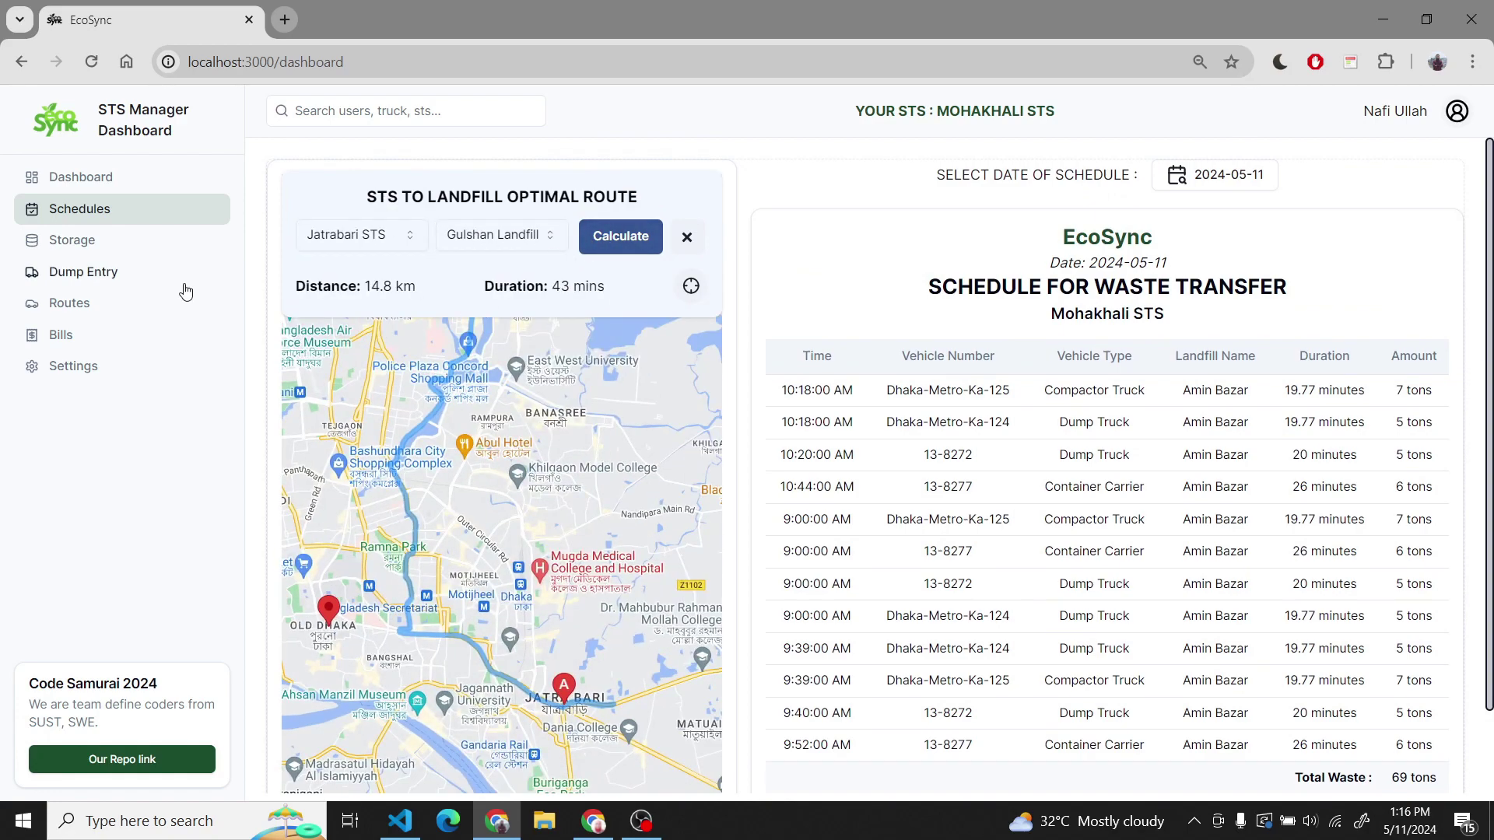
- View Storage, then on Dump Entries select Dhaka-Metro-Ka-125 heading to Jatrabari STS
click(118, 245)
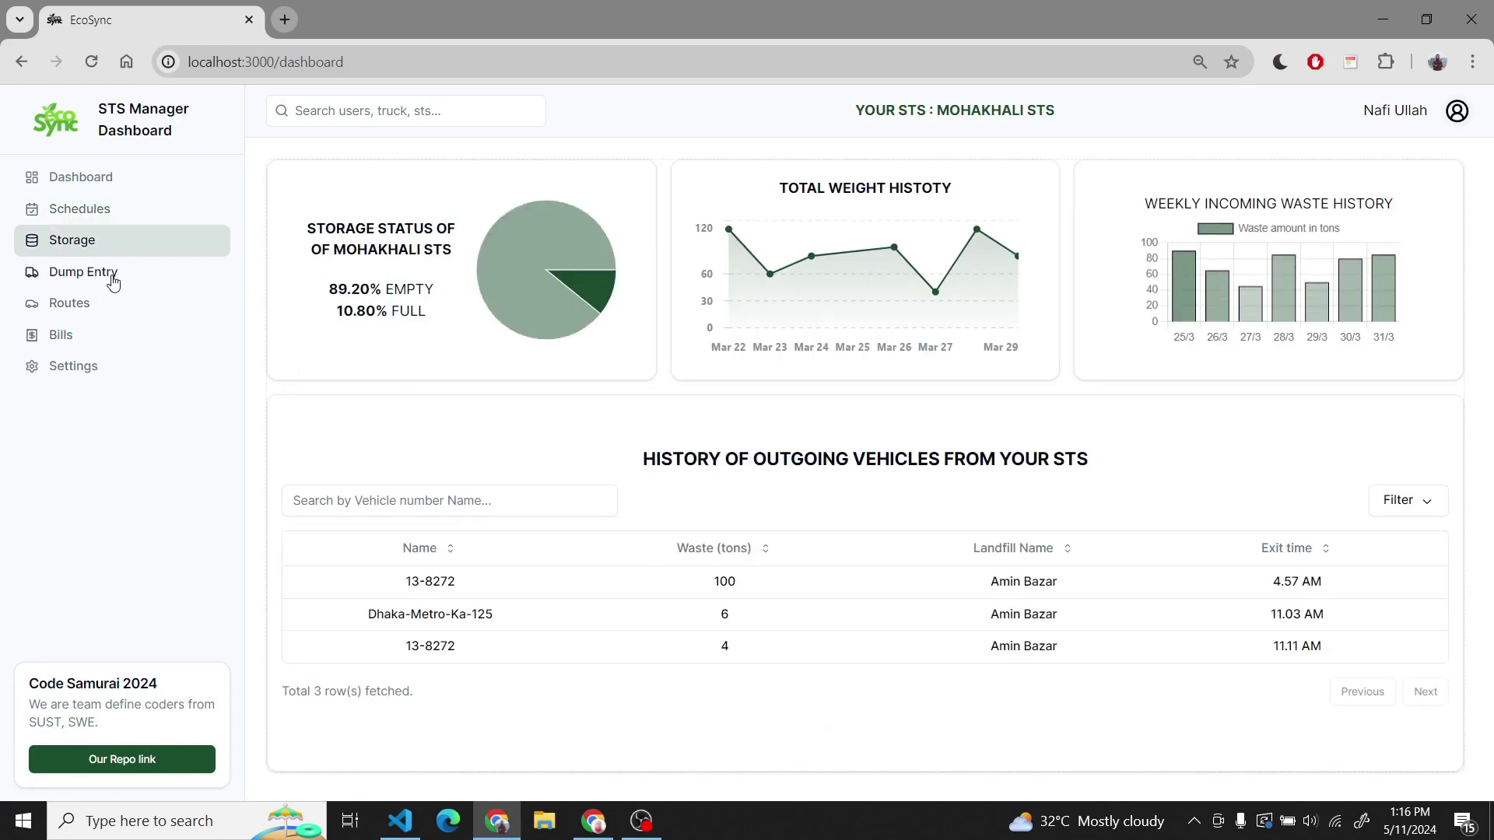
click(112, 280)
click(399, 300)
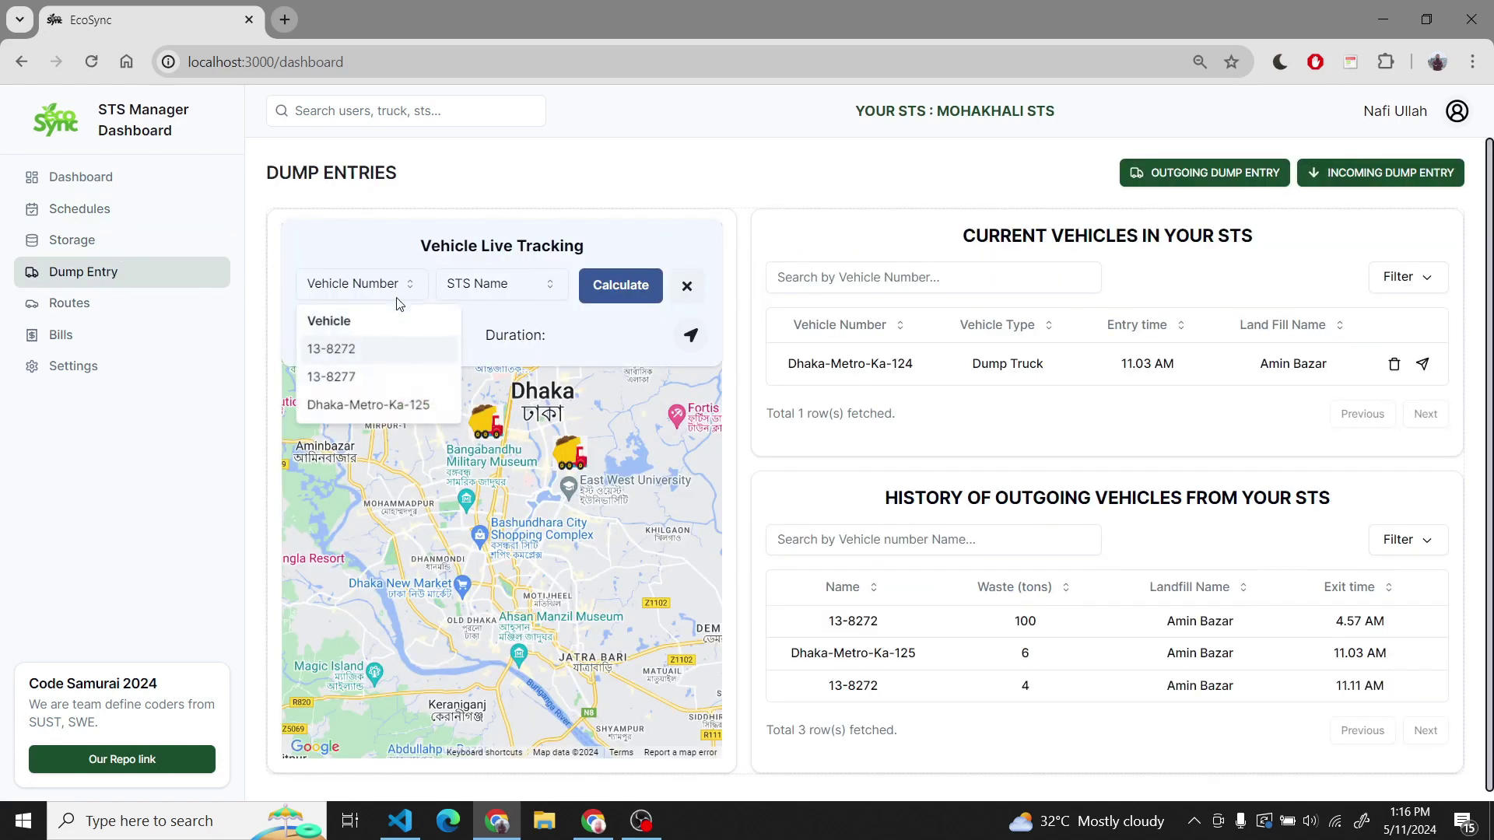
click(385, 401)
click(471, 299)
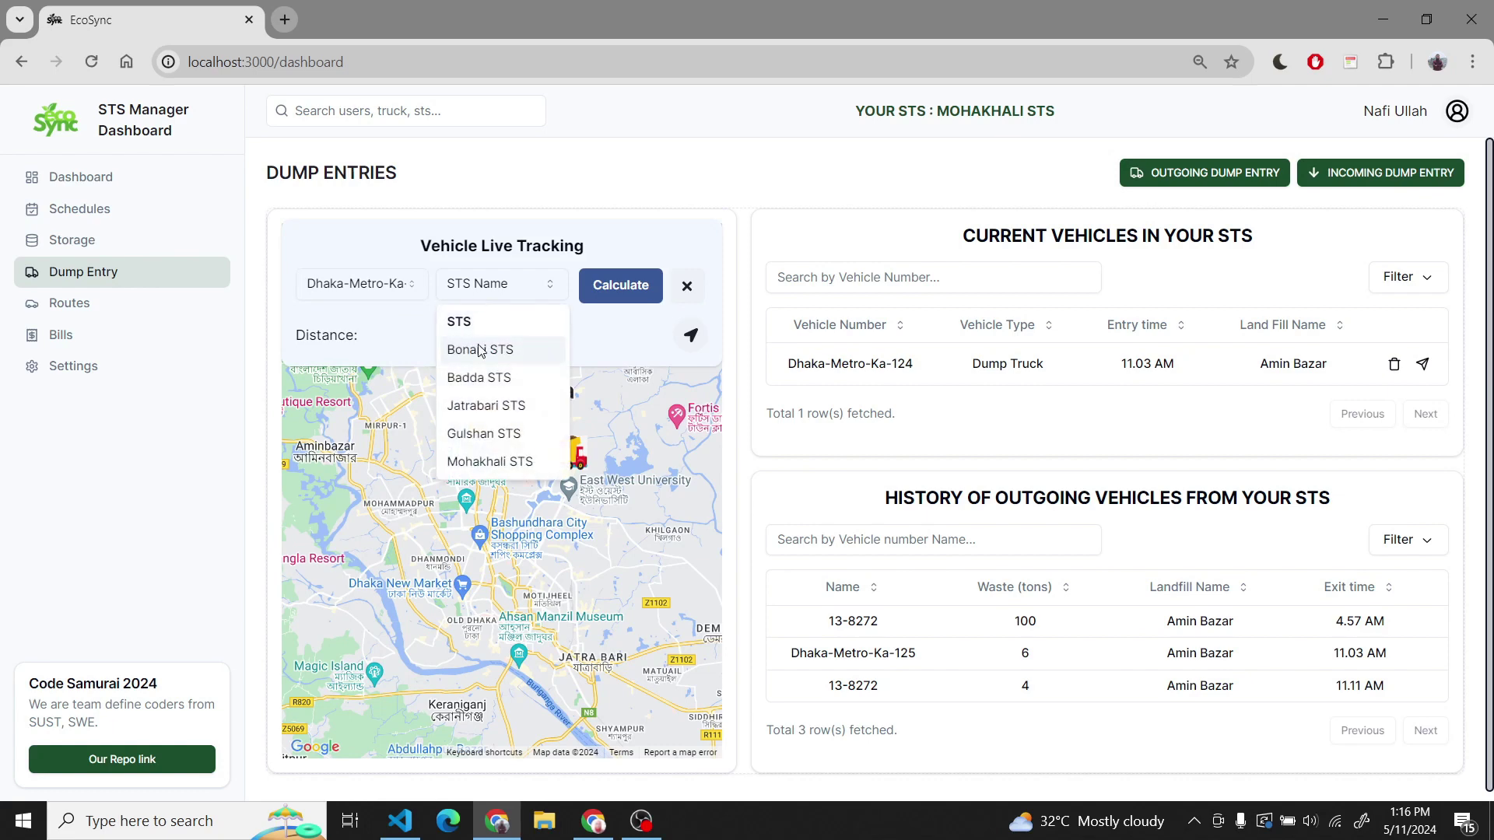
click(484, 405)
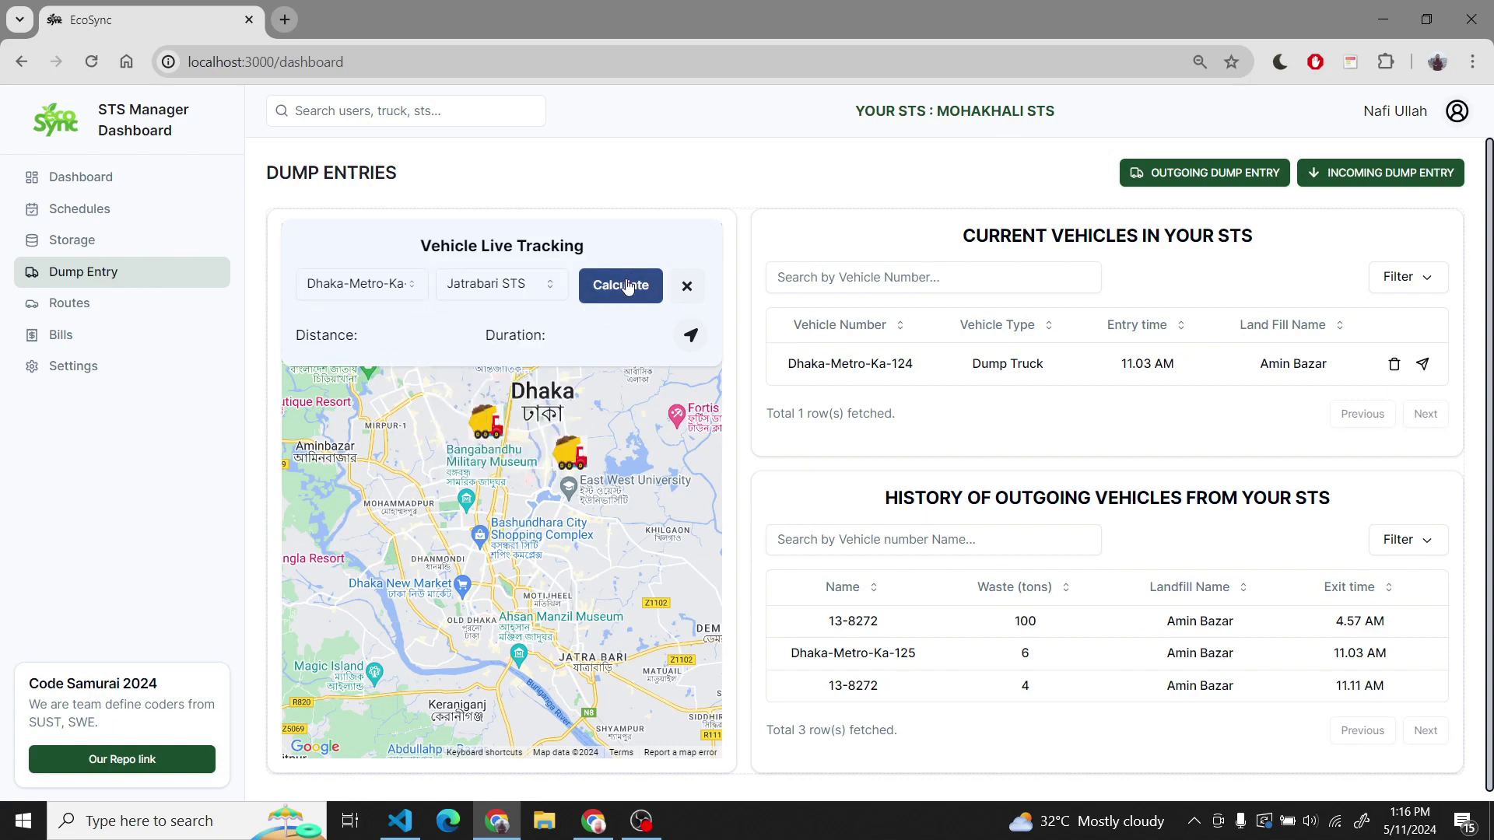
- Switch the tracked vehicle to 13-8272 with Jatrabari STS and calculate its route
click(387, 287)
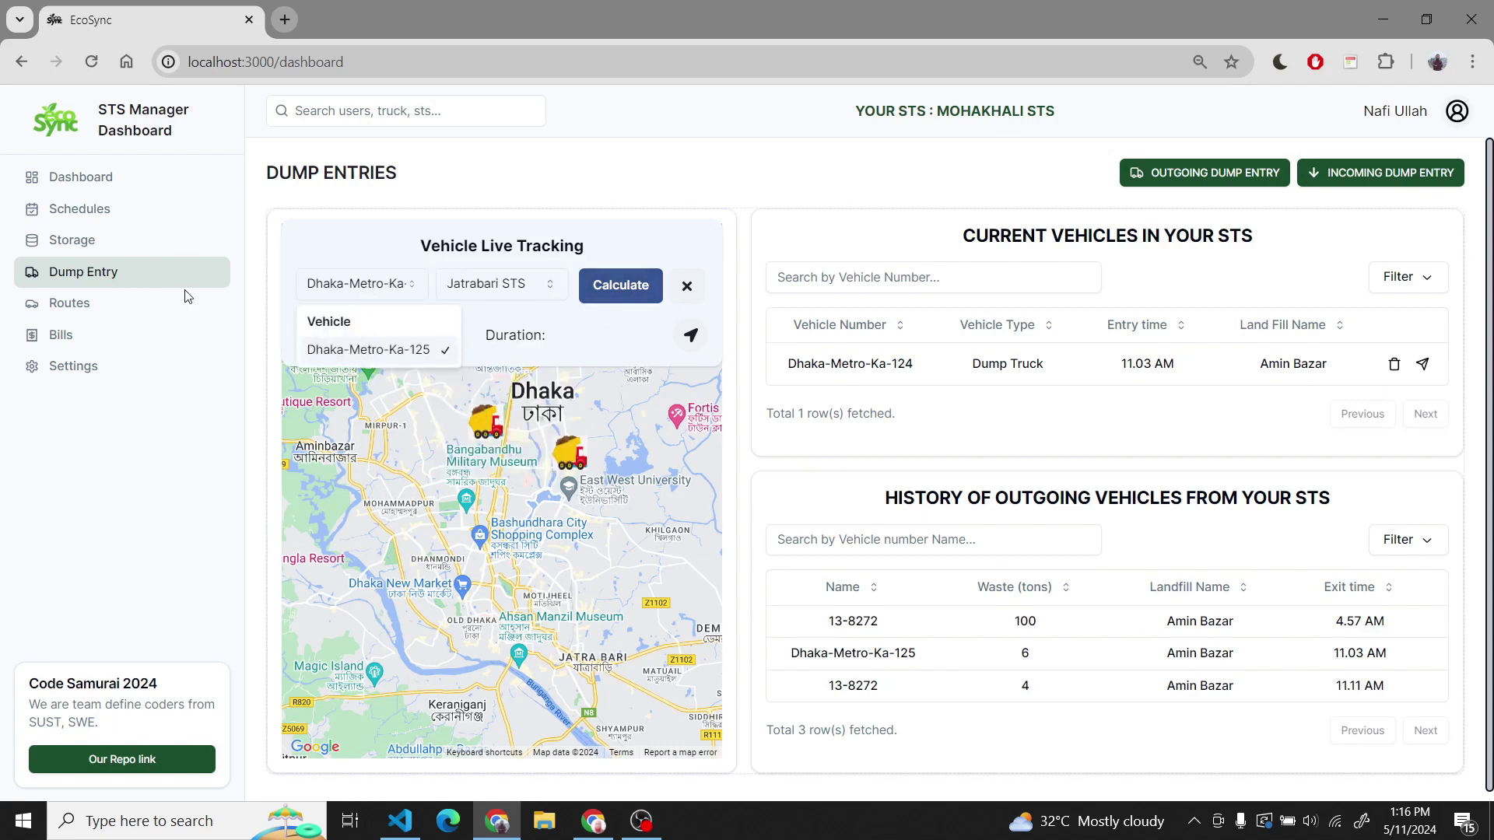
click(163, 304)
click(171, 280)
click(358, 283)
click(334, 347)
click(502, 283)
click(484, 401)
click(620, 285)
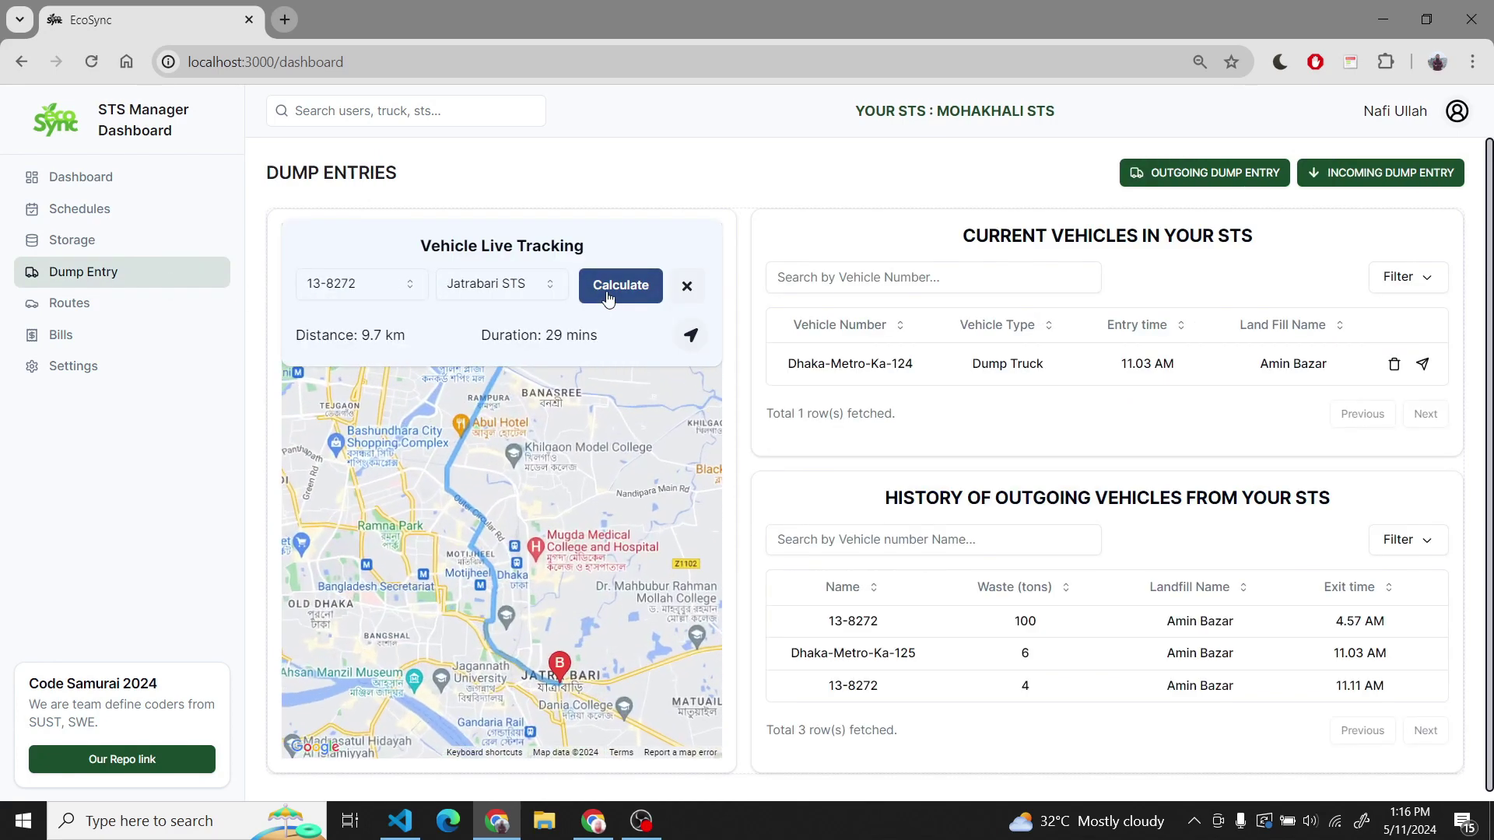
scroll(529, 522, up, 2)
- On Areas and Routes, add and save a new area named NEW
click(86, 305)
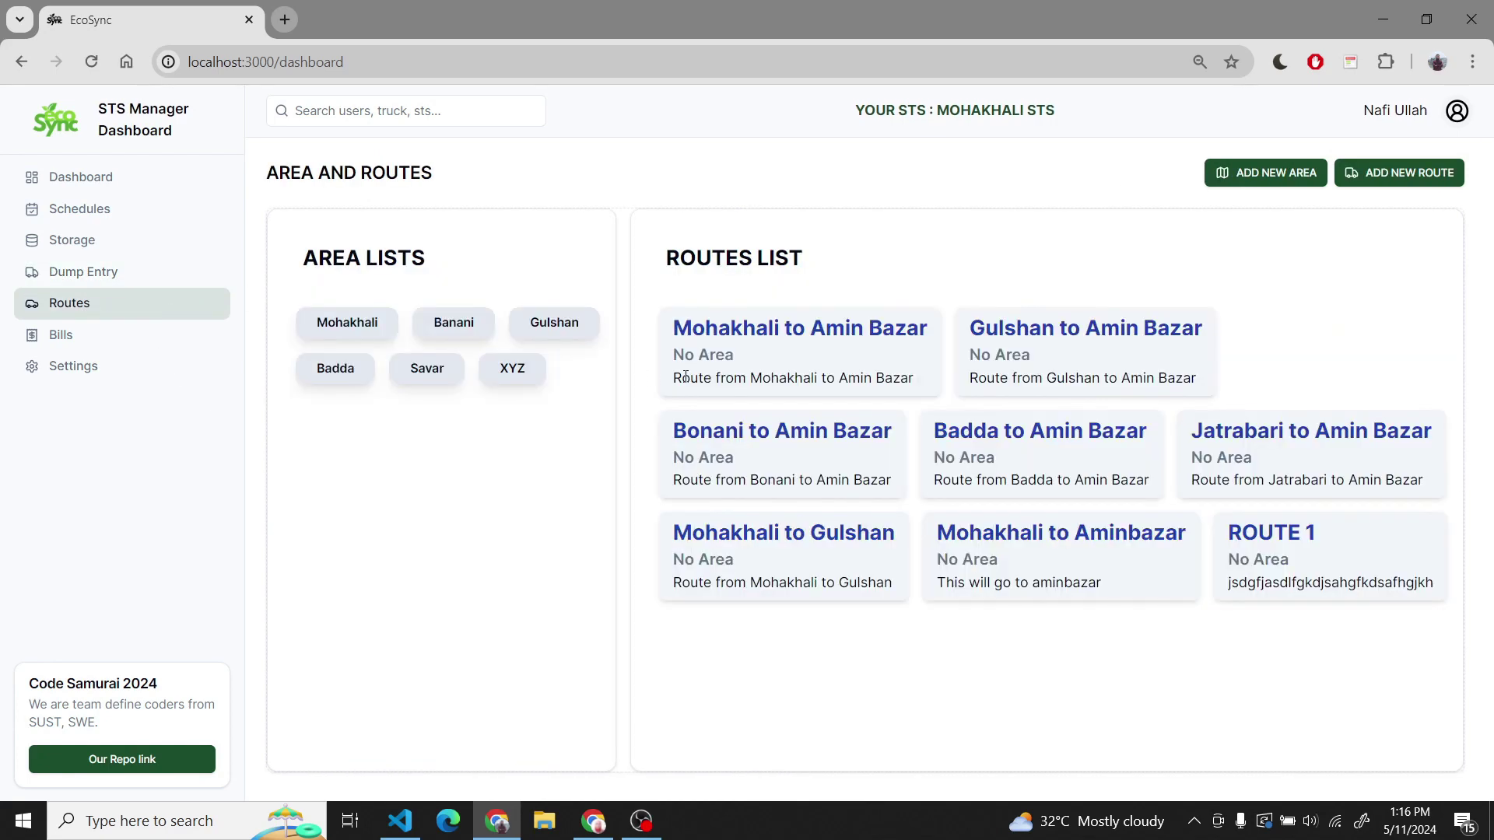
click(1225, 179)
click(767, 446)
text(NEW)
key(Return)
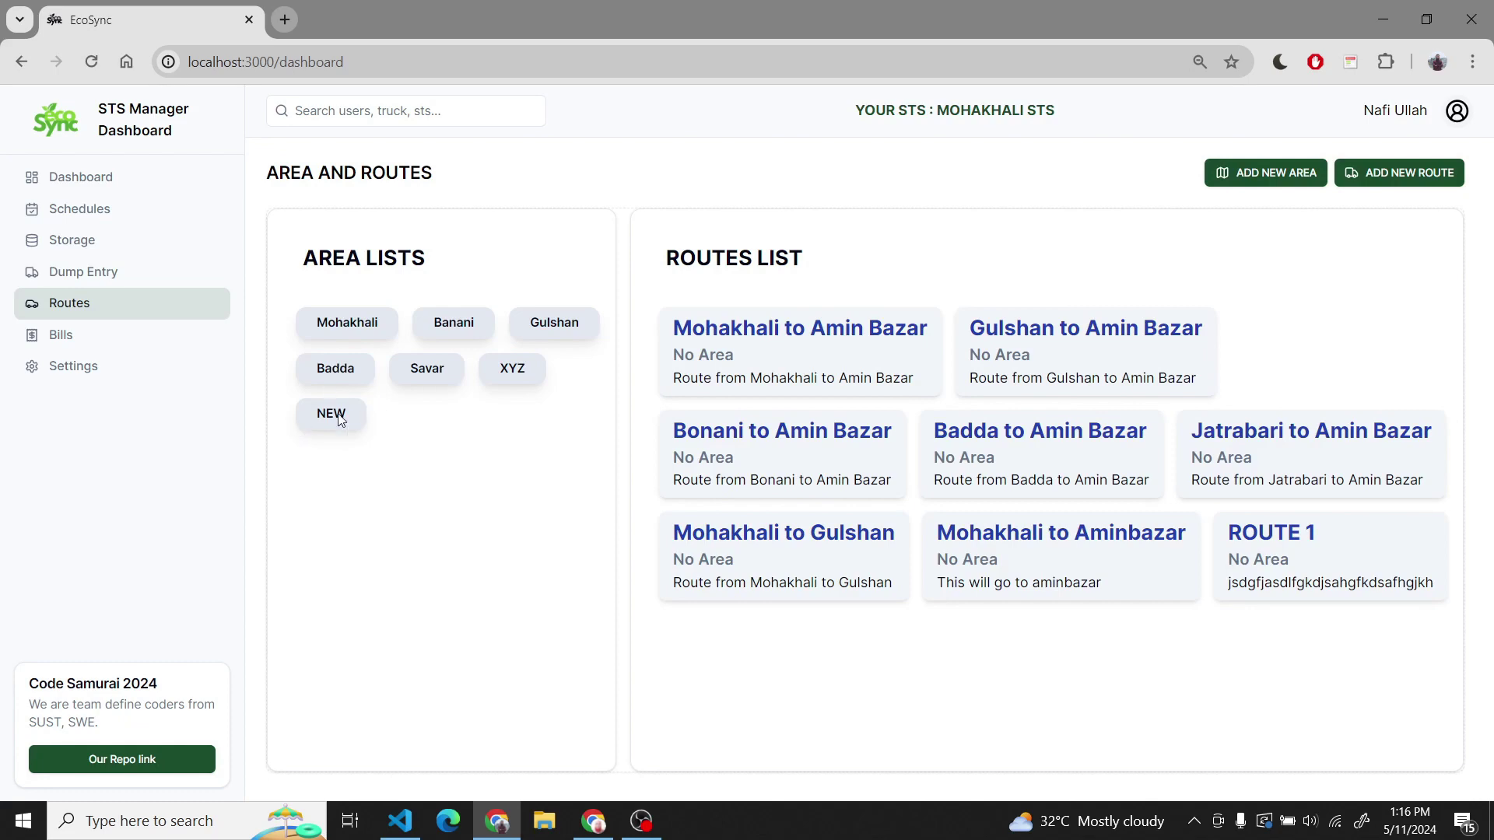
- Add route NEW ROUTE assigned to area NEW with route details, and save it
click(1373, 174)
click(847, 383)
text(NEW)
text(UTE)
key(Tab)
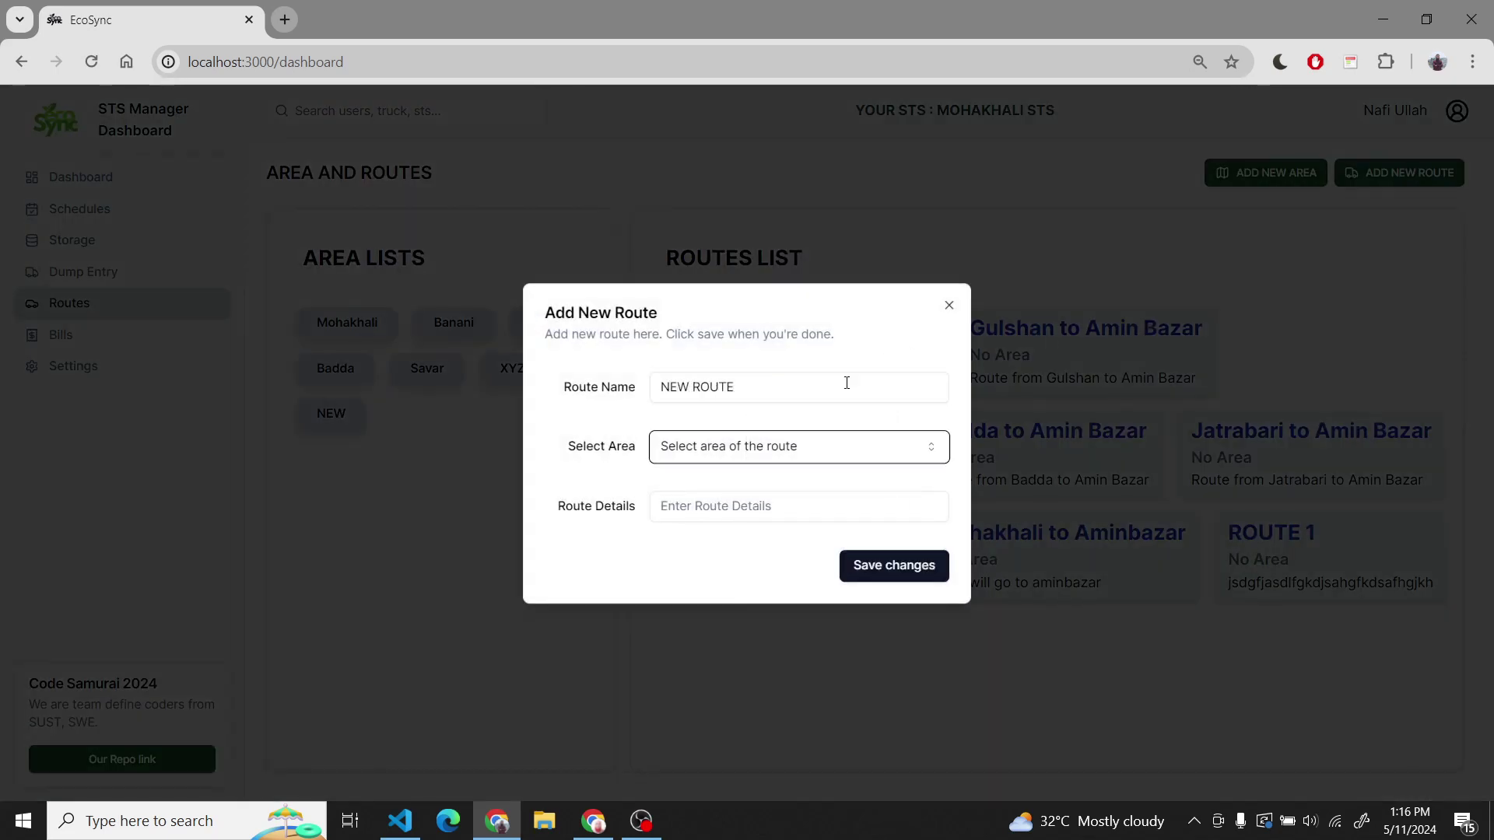
key(space)
key(Down)
key(Down)
key(Down)
key(Down)
key(Down)
key(Down)
key(Return)
key(Tab)
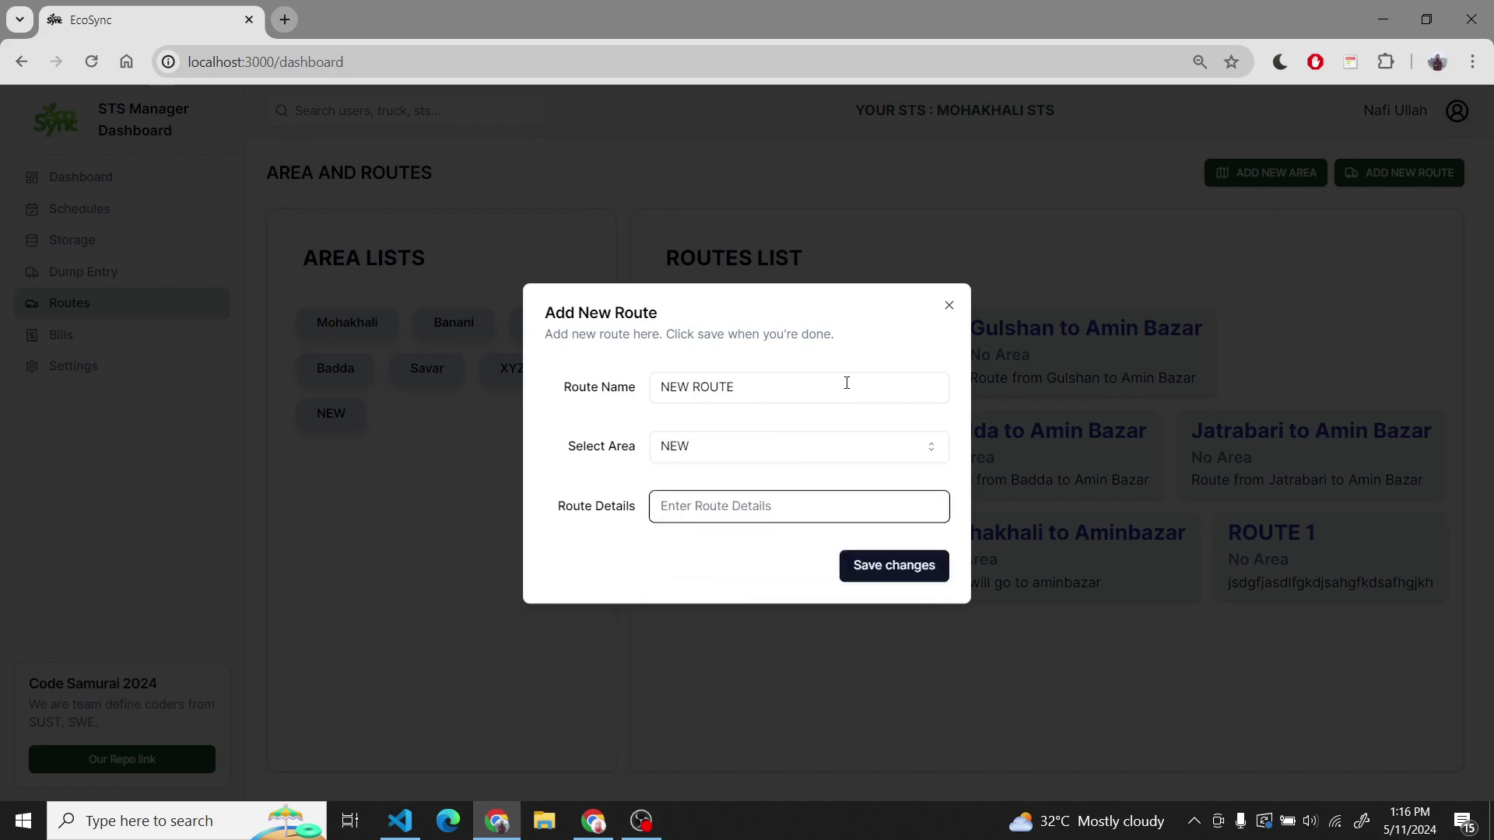
text(DETAILS)
key(Return)
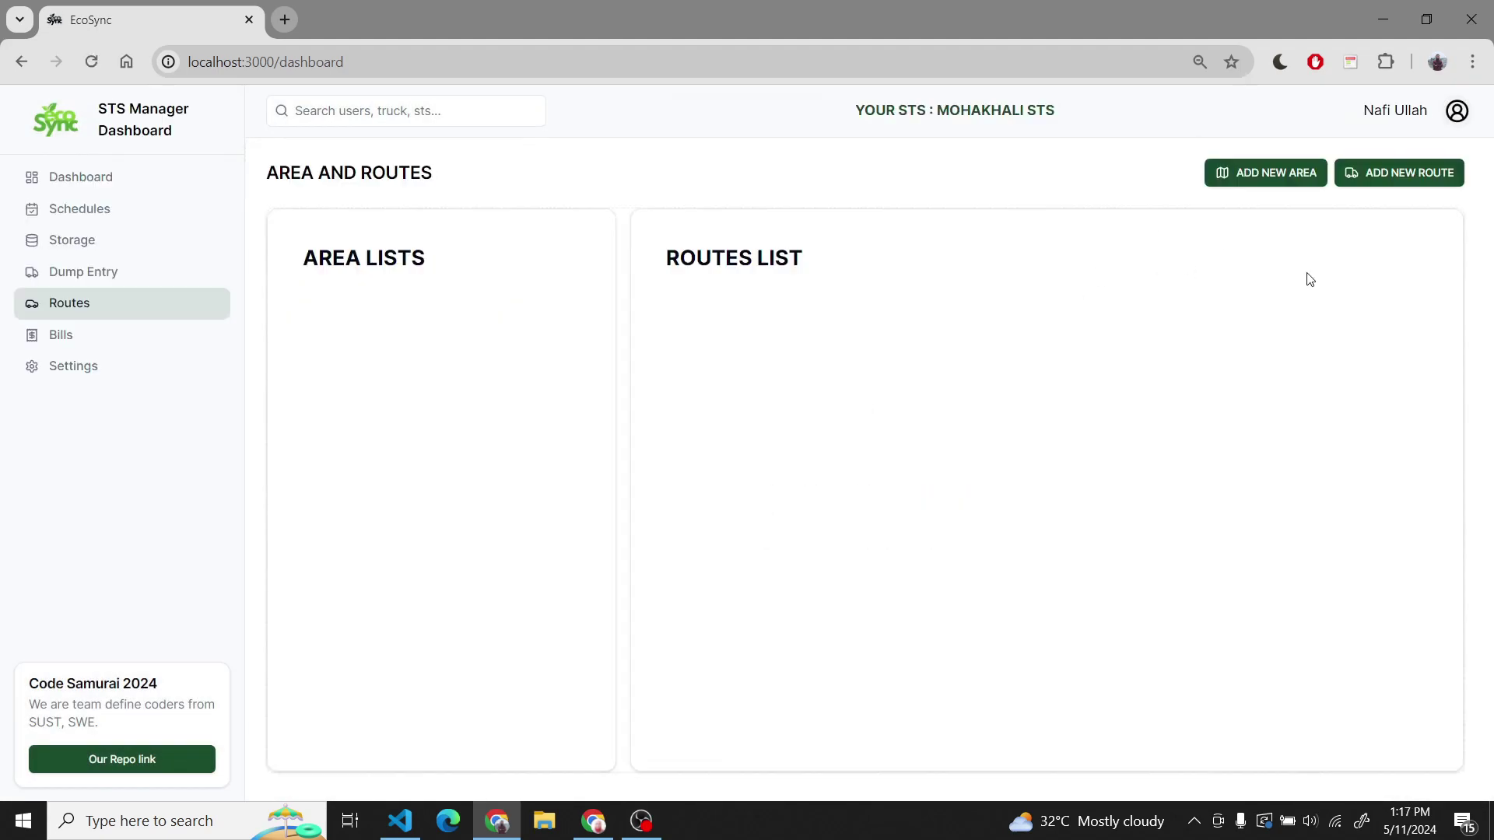
- On the Bills page, preview the last Third party bill and close it
click(151, 343)
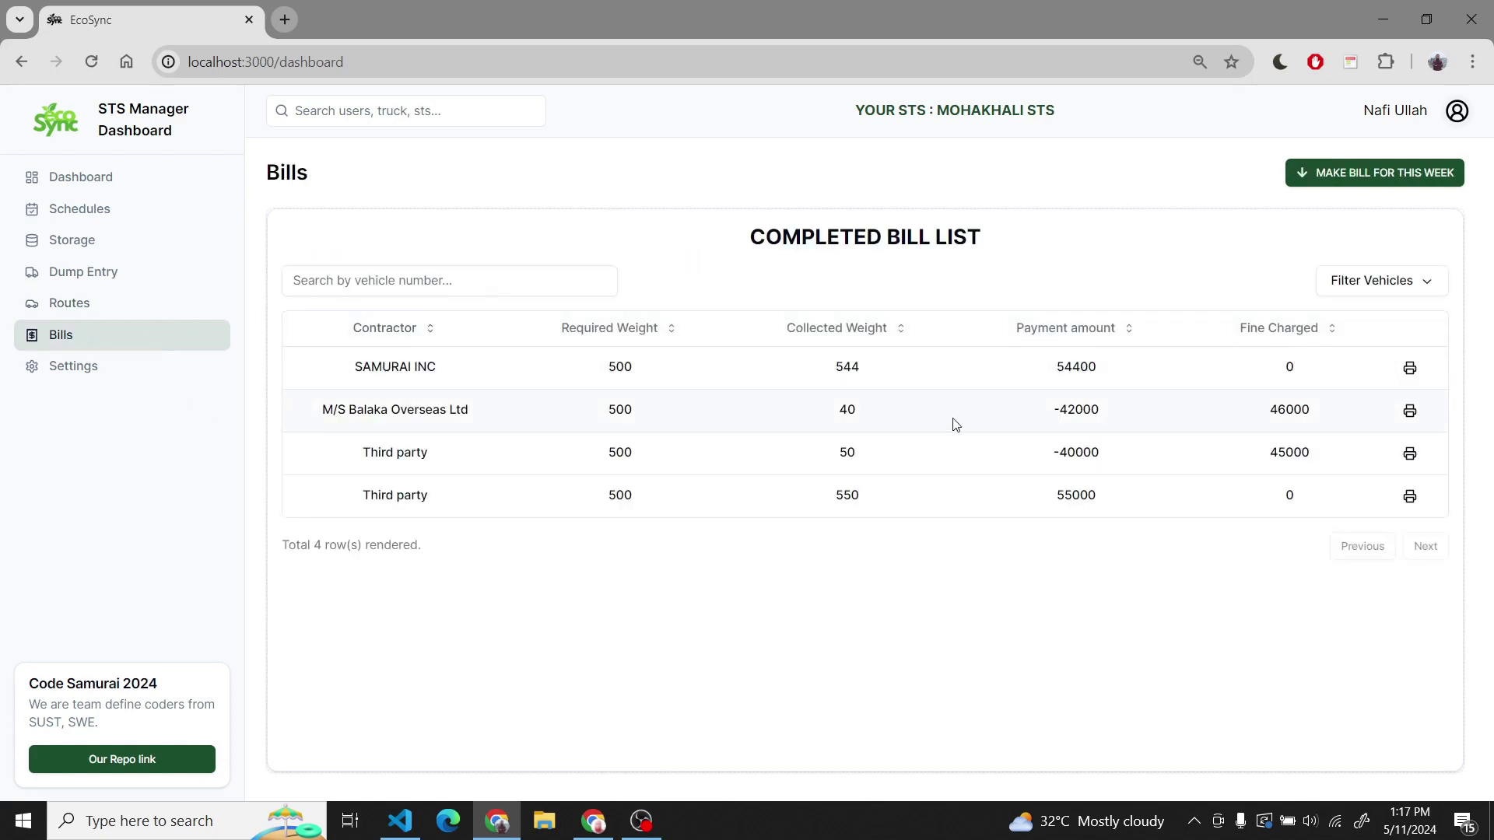
click(1410, 497)
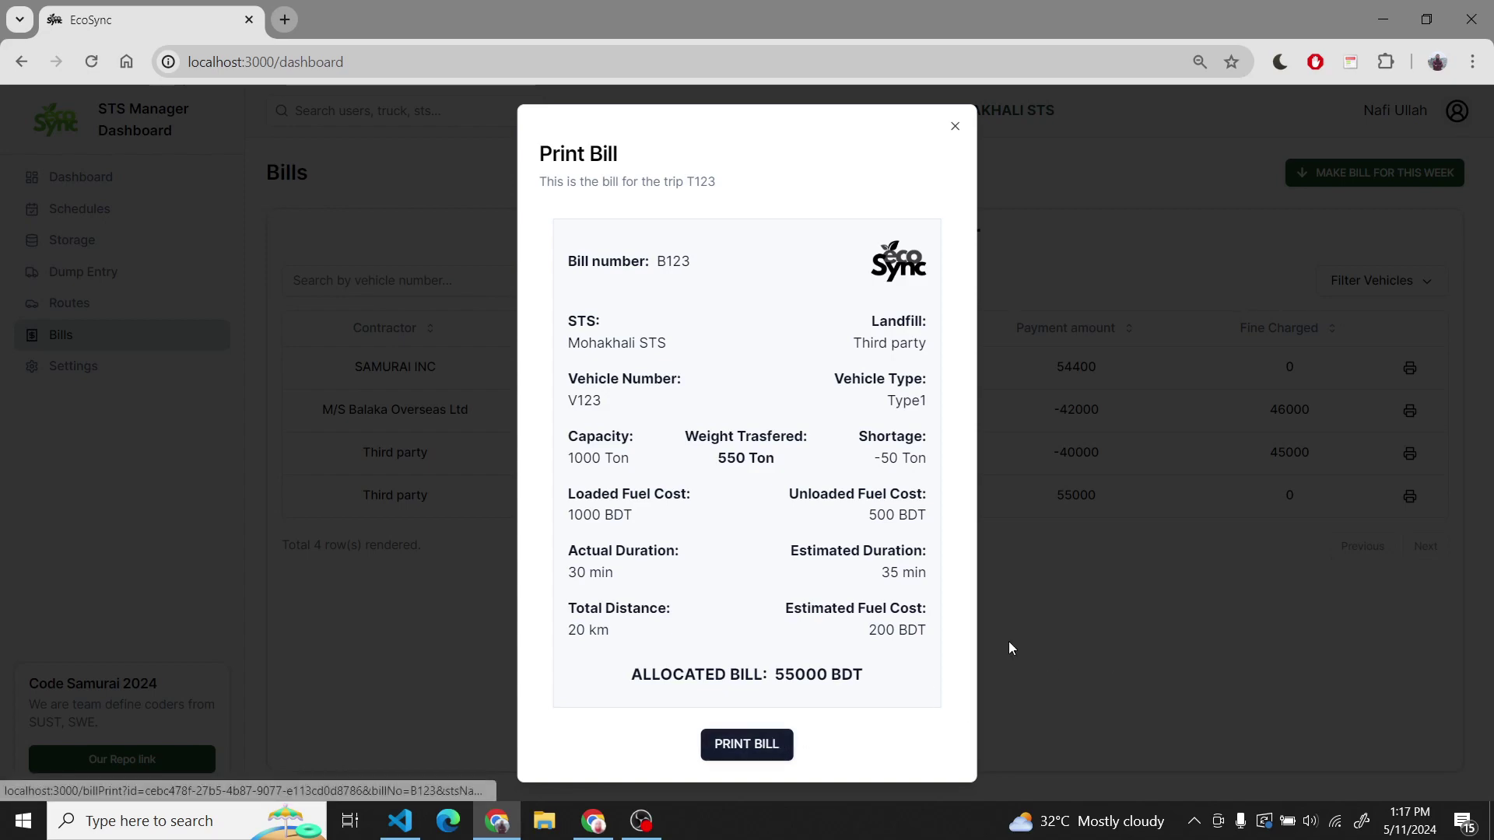
click(463, 449)
- Make this week's bill for X company, save it, and check its preview
click(1351, 173)
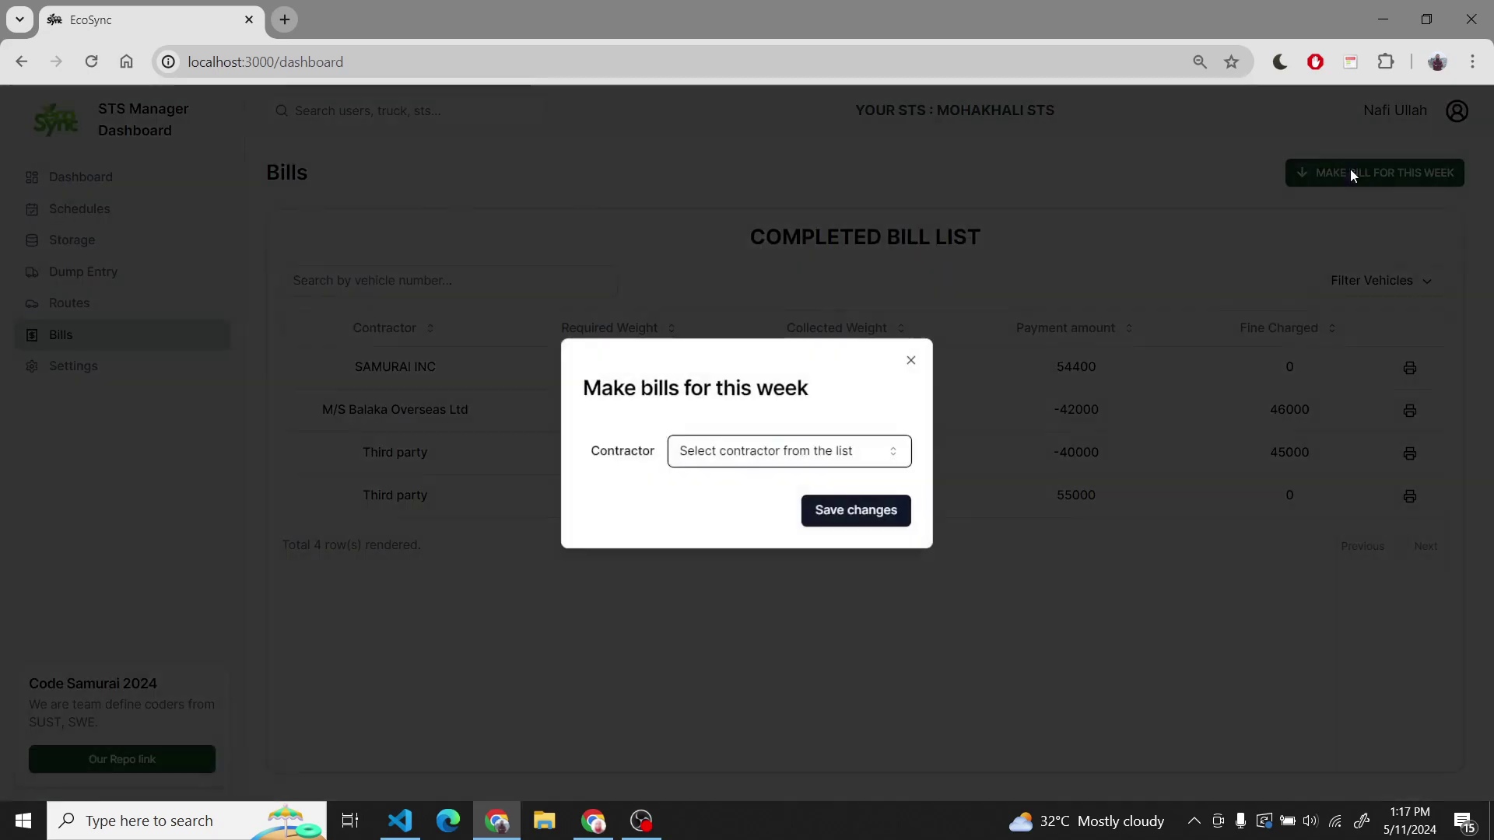
click(811, 460)
click(760, 684)
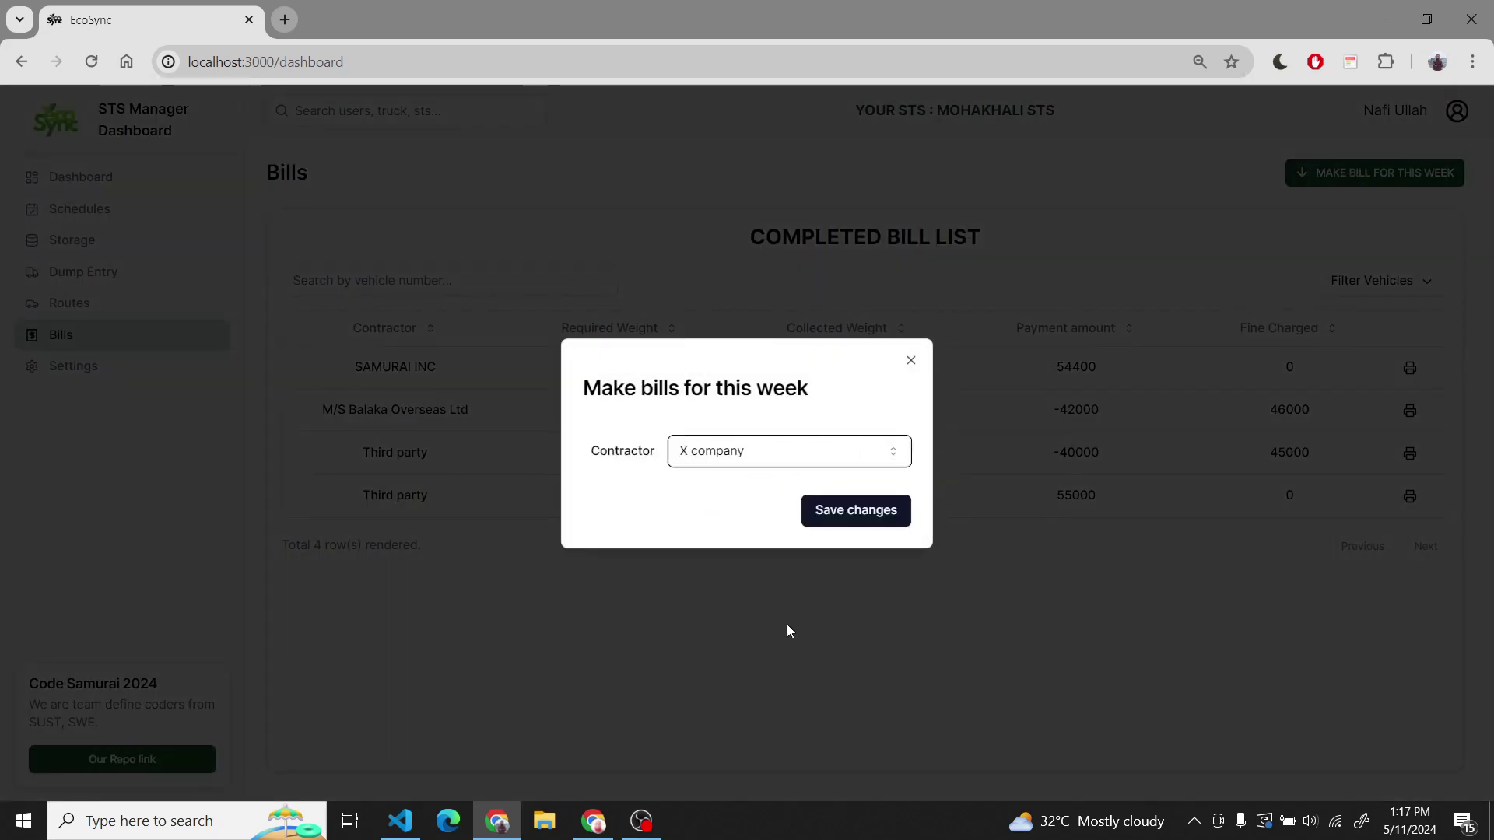
click(852, 510)
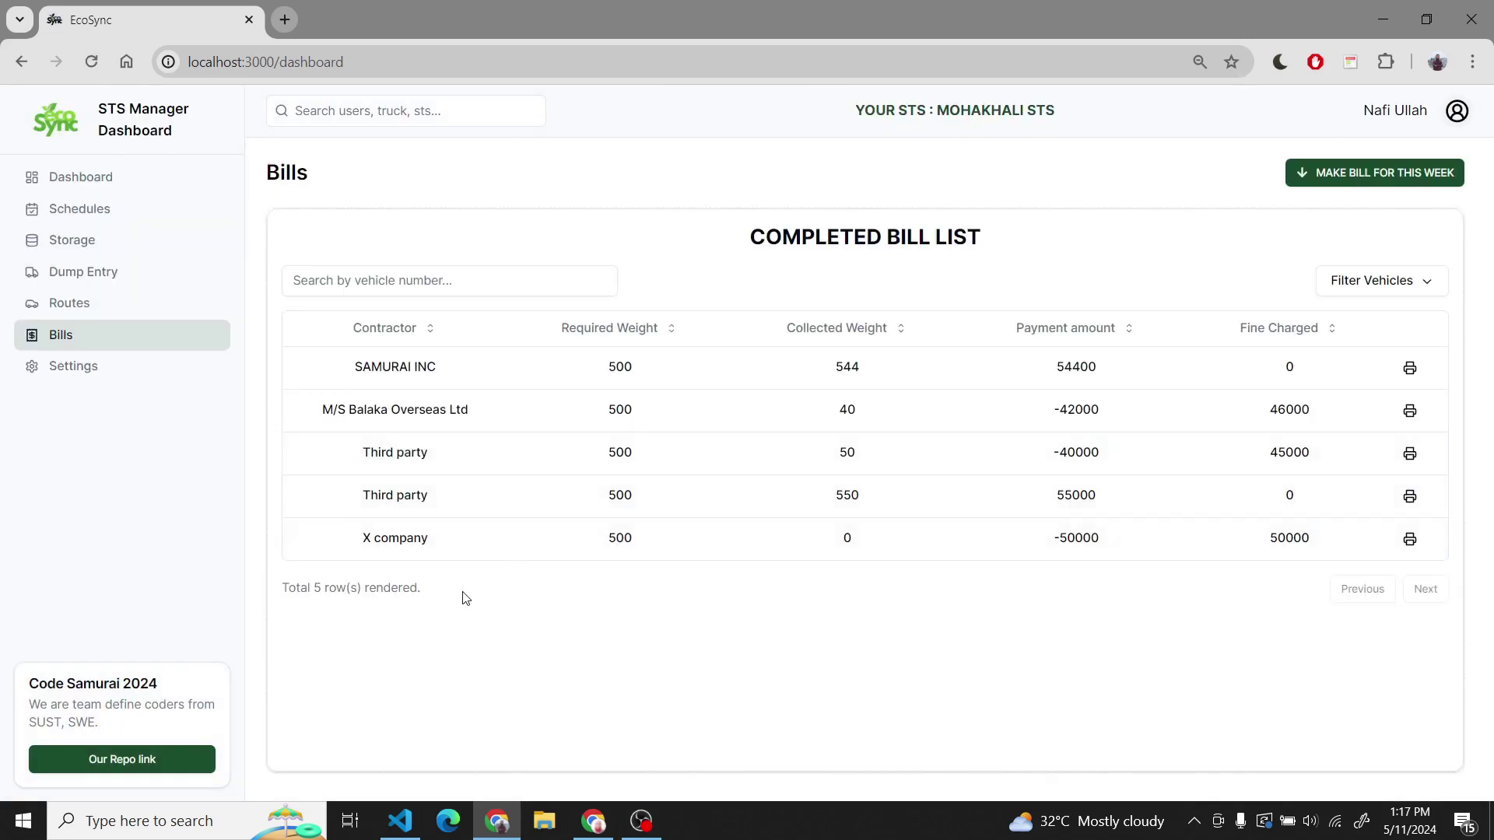
click(1405, 547)
click(1159, 609)
click(1457, 117)
- Log out and sign in as the landfill manager using the saved email
click(1413, 274)
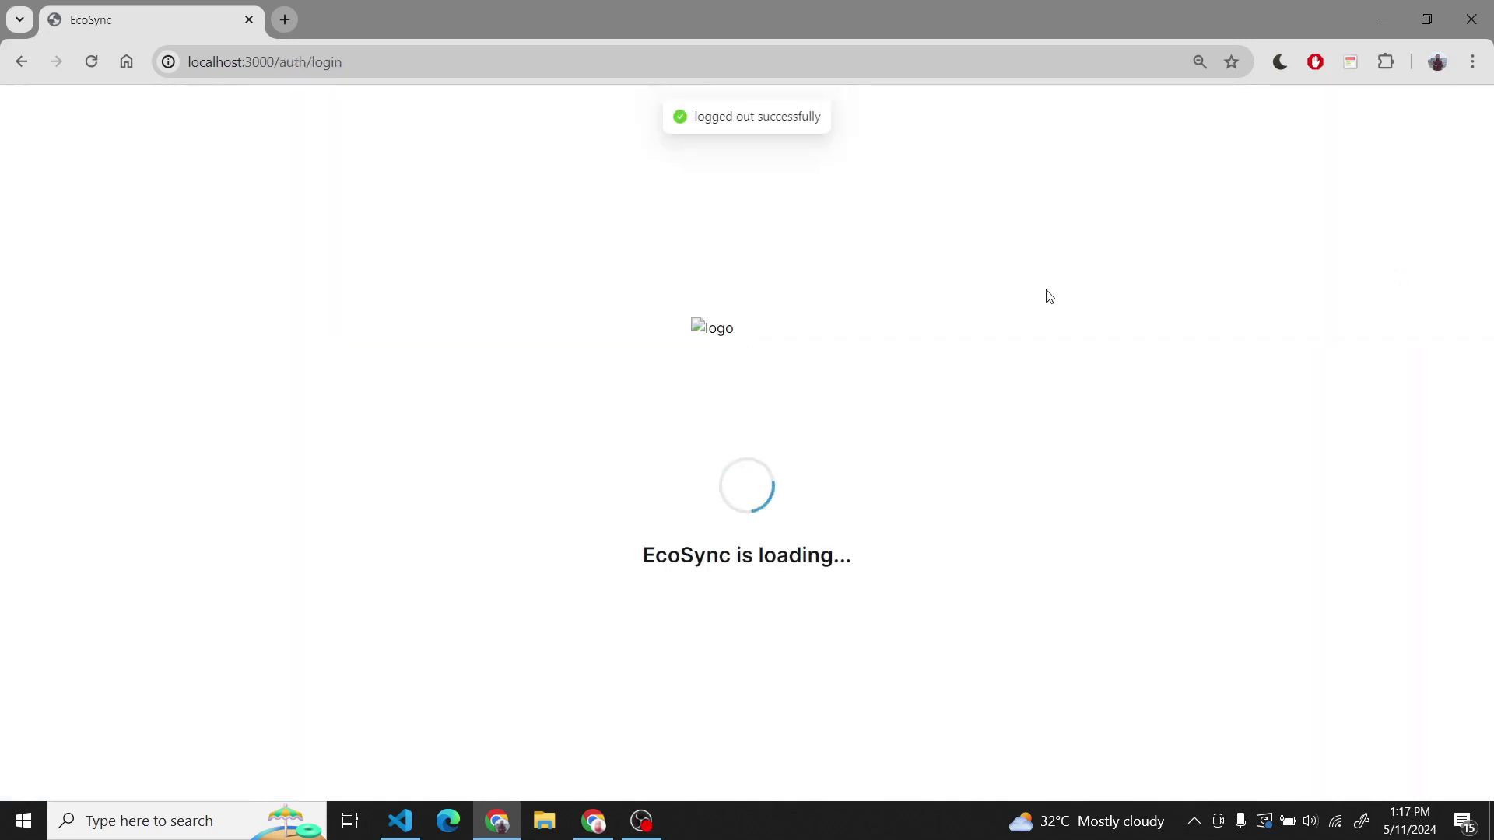
click(801, 409)
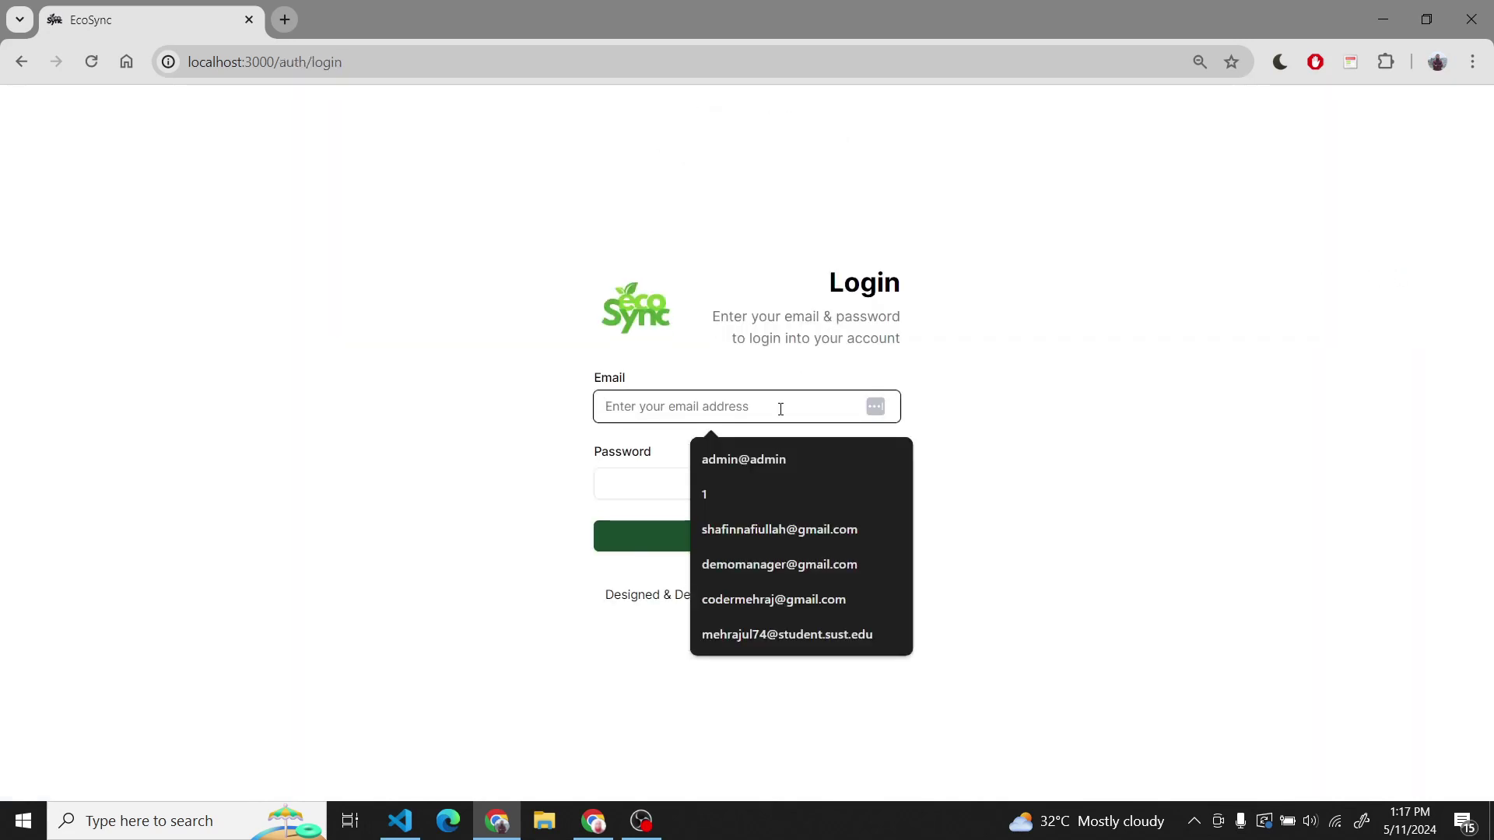
text(d)
key(BackSpace)
text(coder)
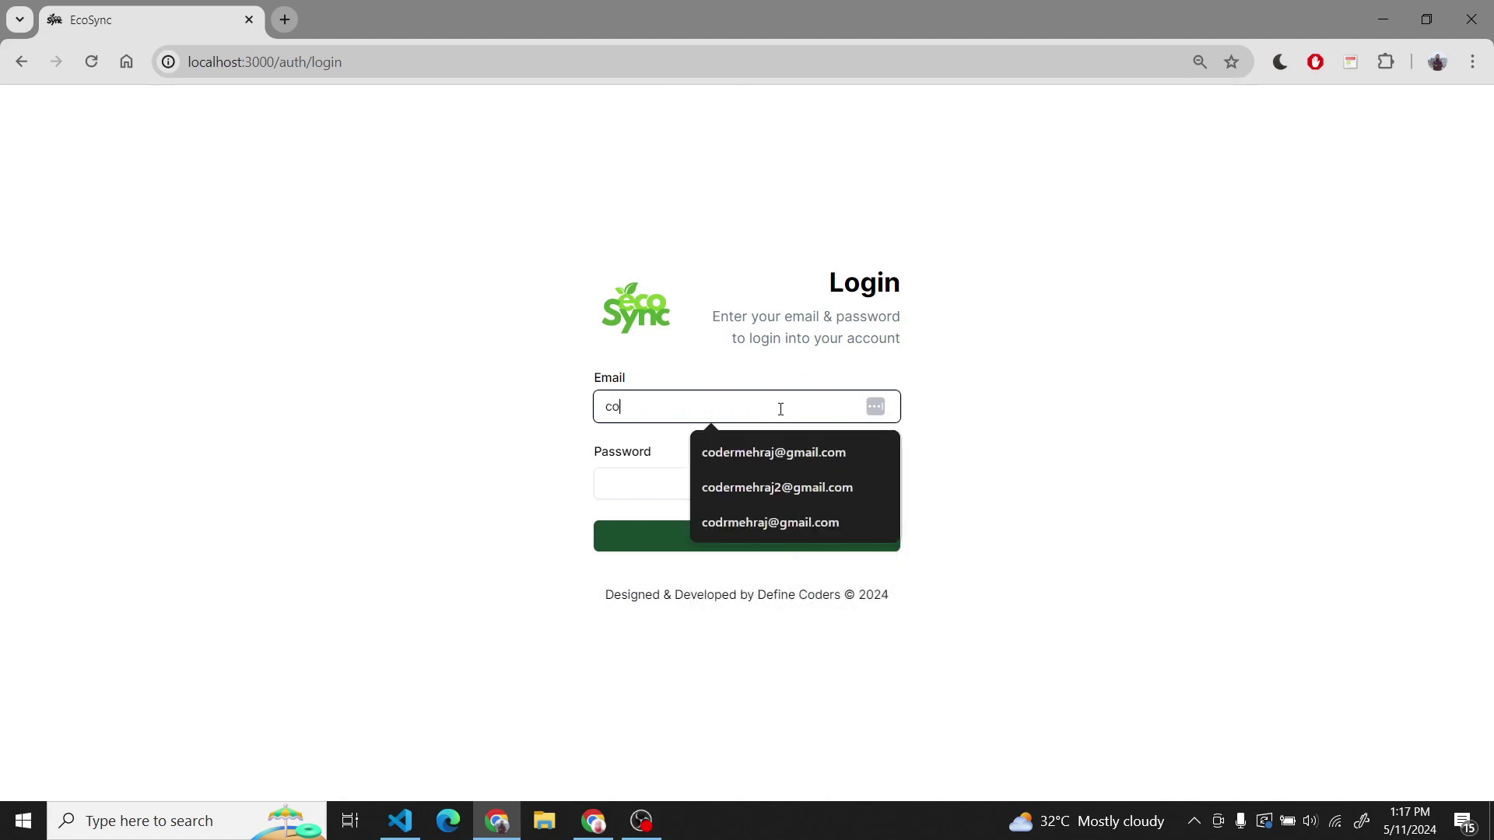
key(Down)
key(Return)
key(Tab)
key(Tab)
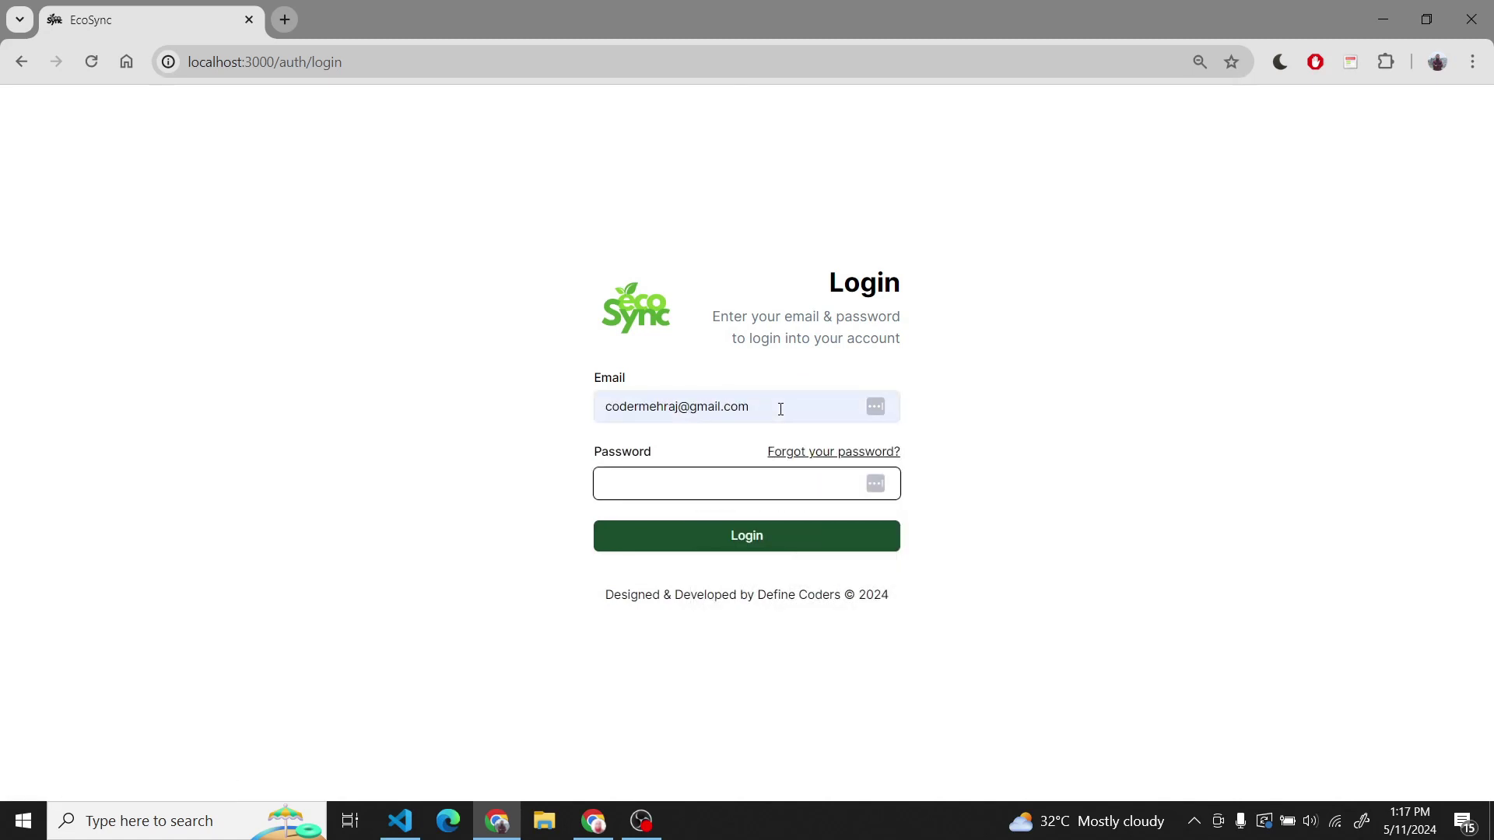
key(Return)
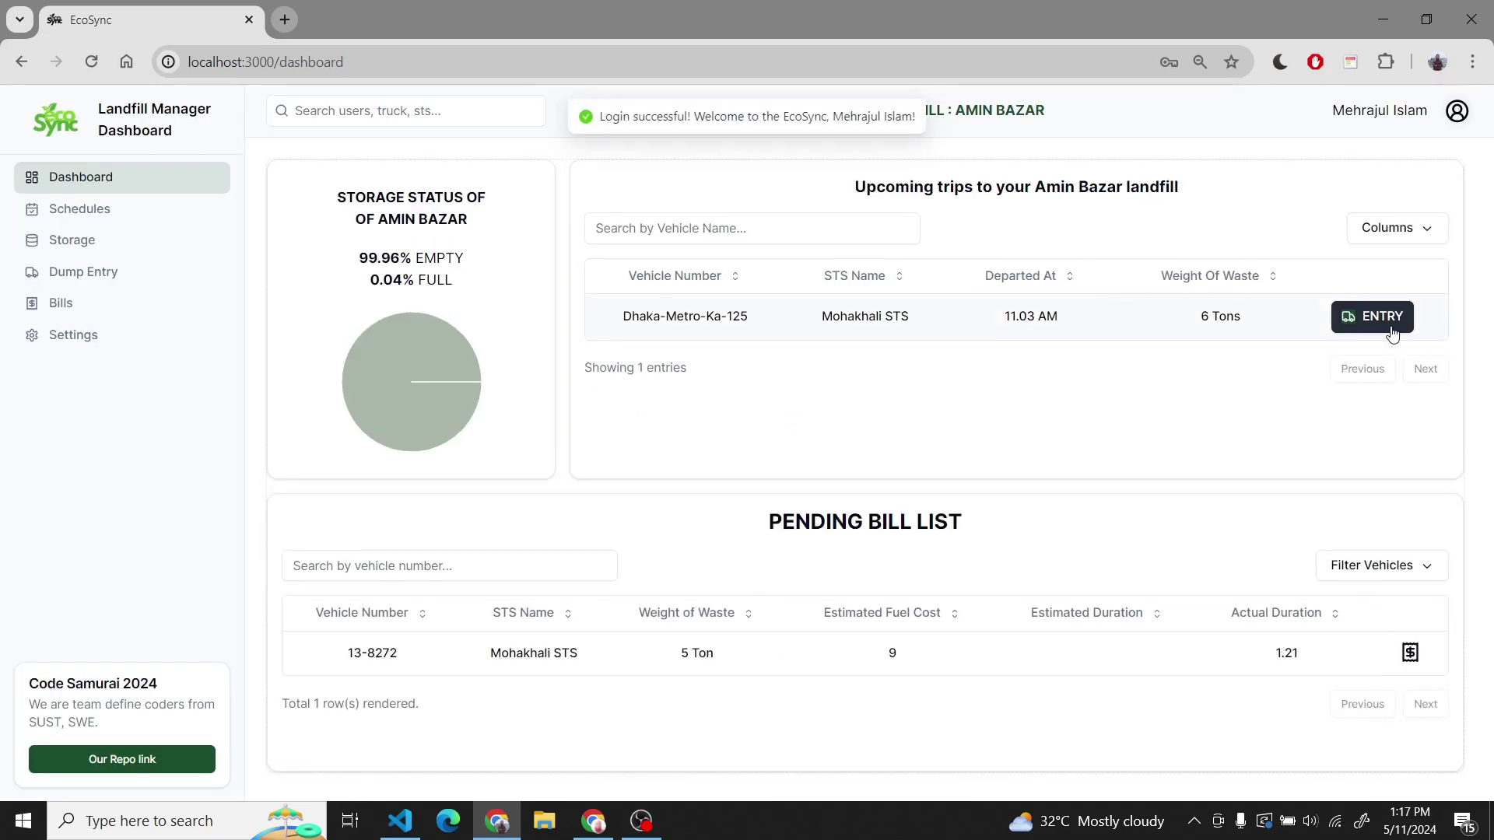
- Record Dhaka-Metro-Ka-125's arrival with 6 tons of waste
click(1372, 317)
click(786, 511)
text(6)
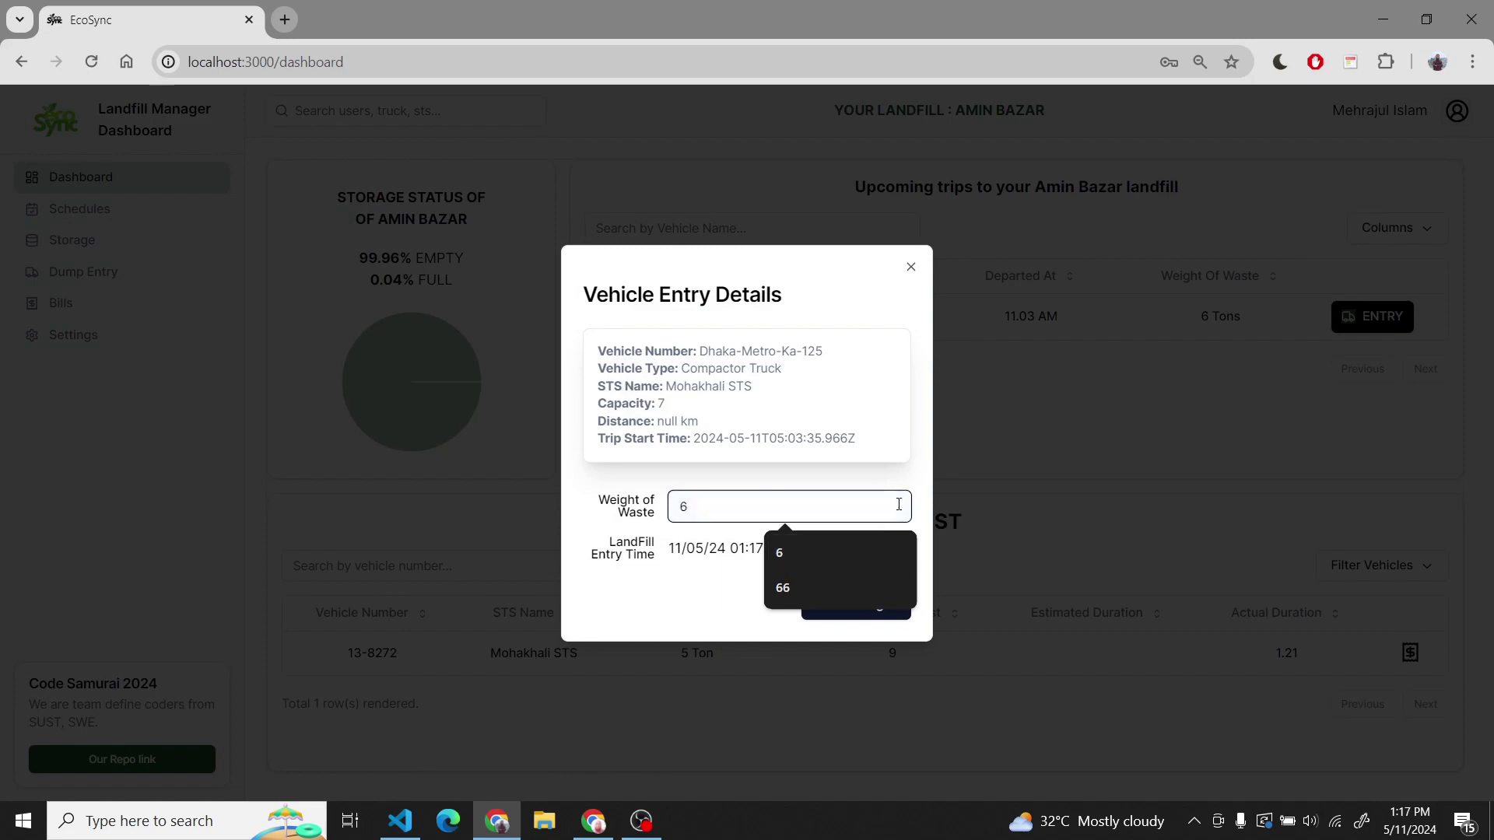
click(893, 463)
click(855, 604)
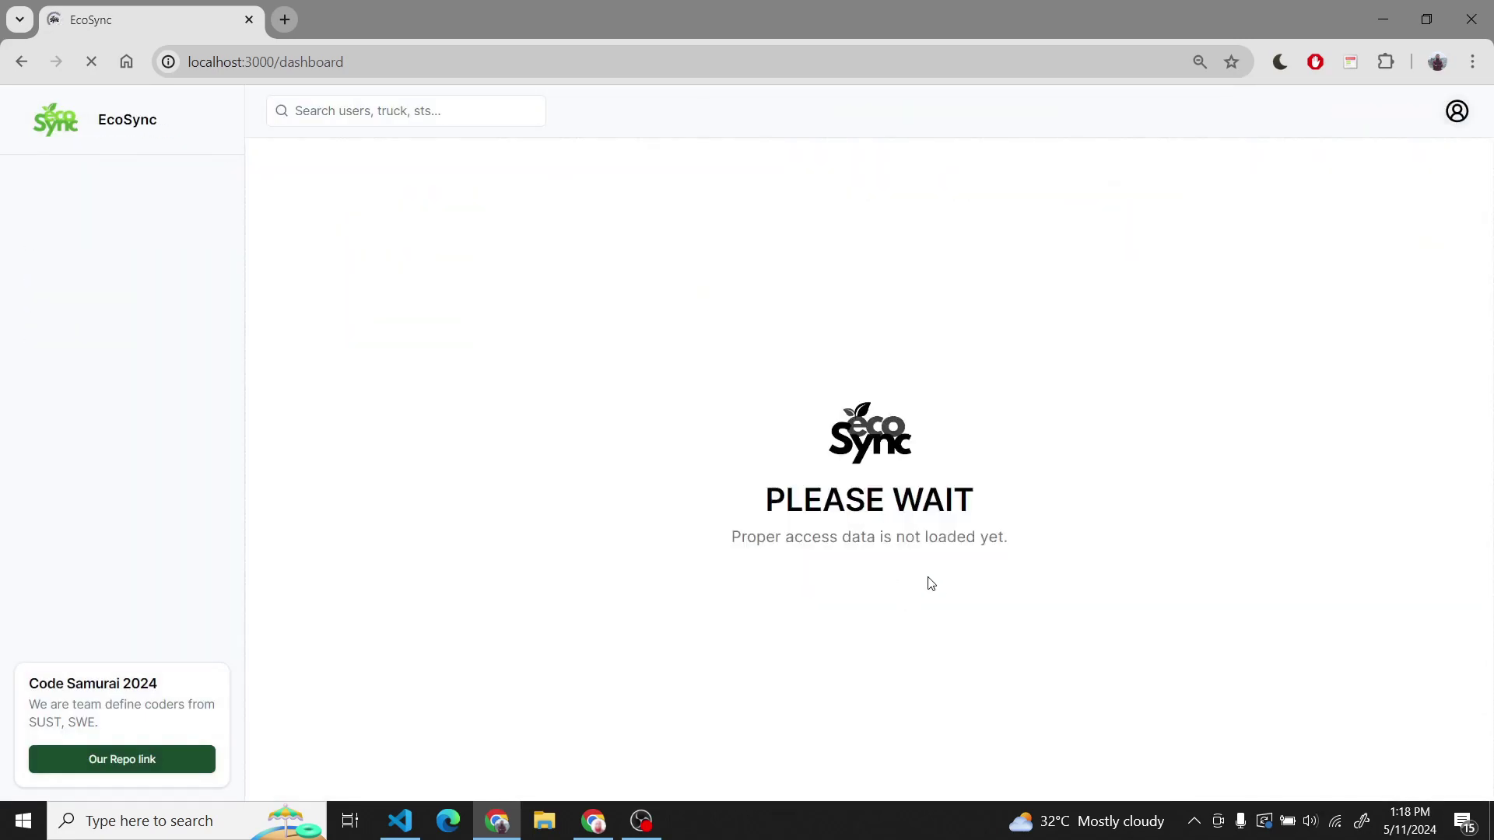
- Bill the Dhaka-Metro-Ka-125 trip with an allocated cost of 5000
click(1408, 675)
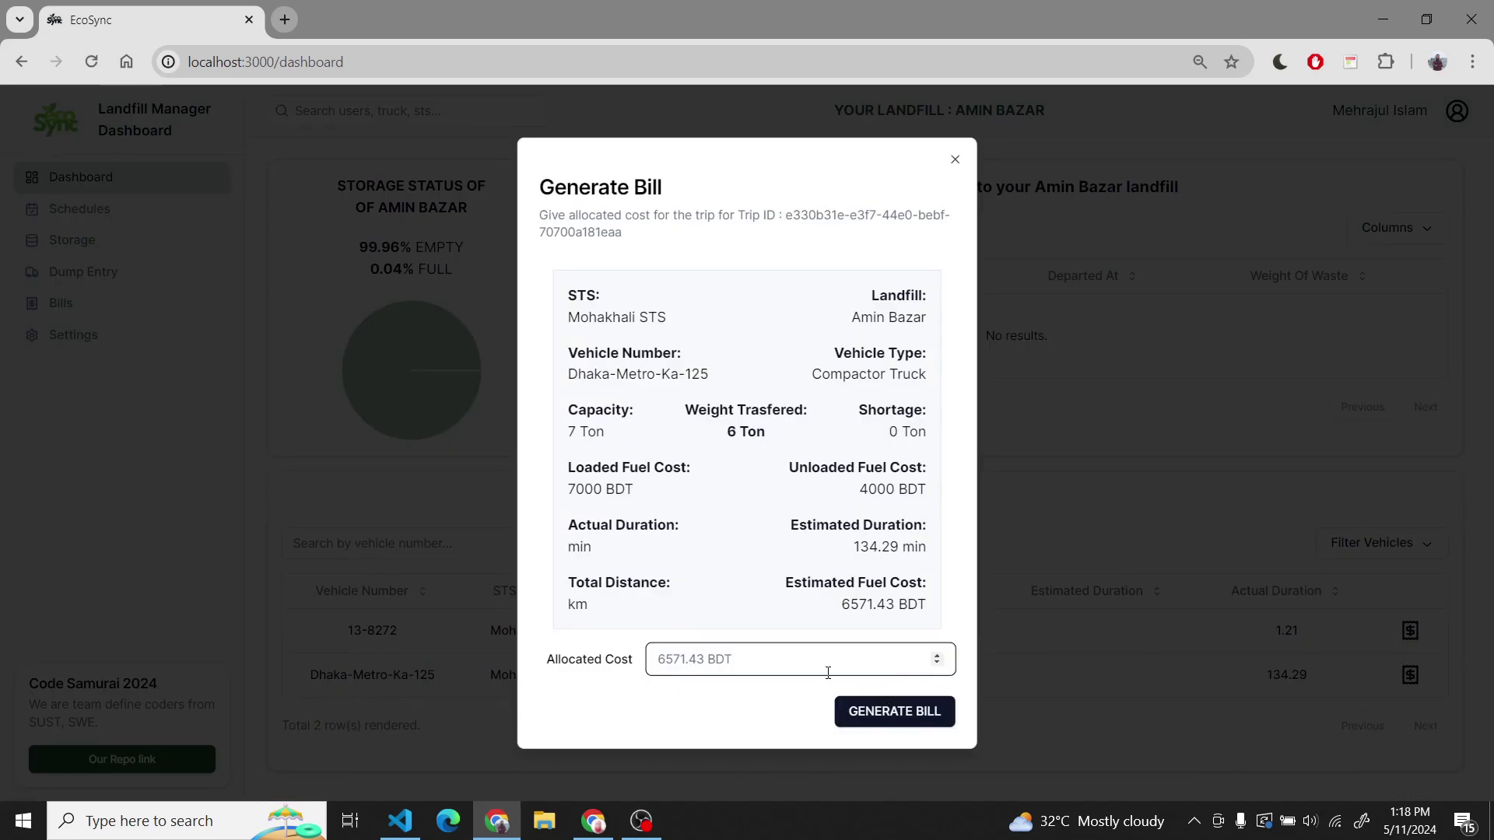
text(5000)
key(Return)
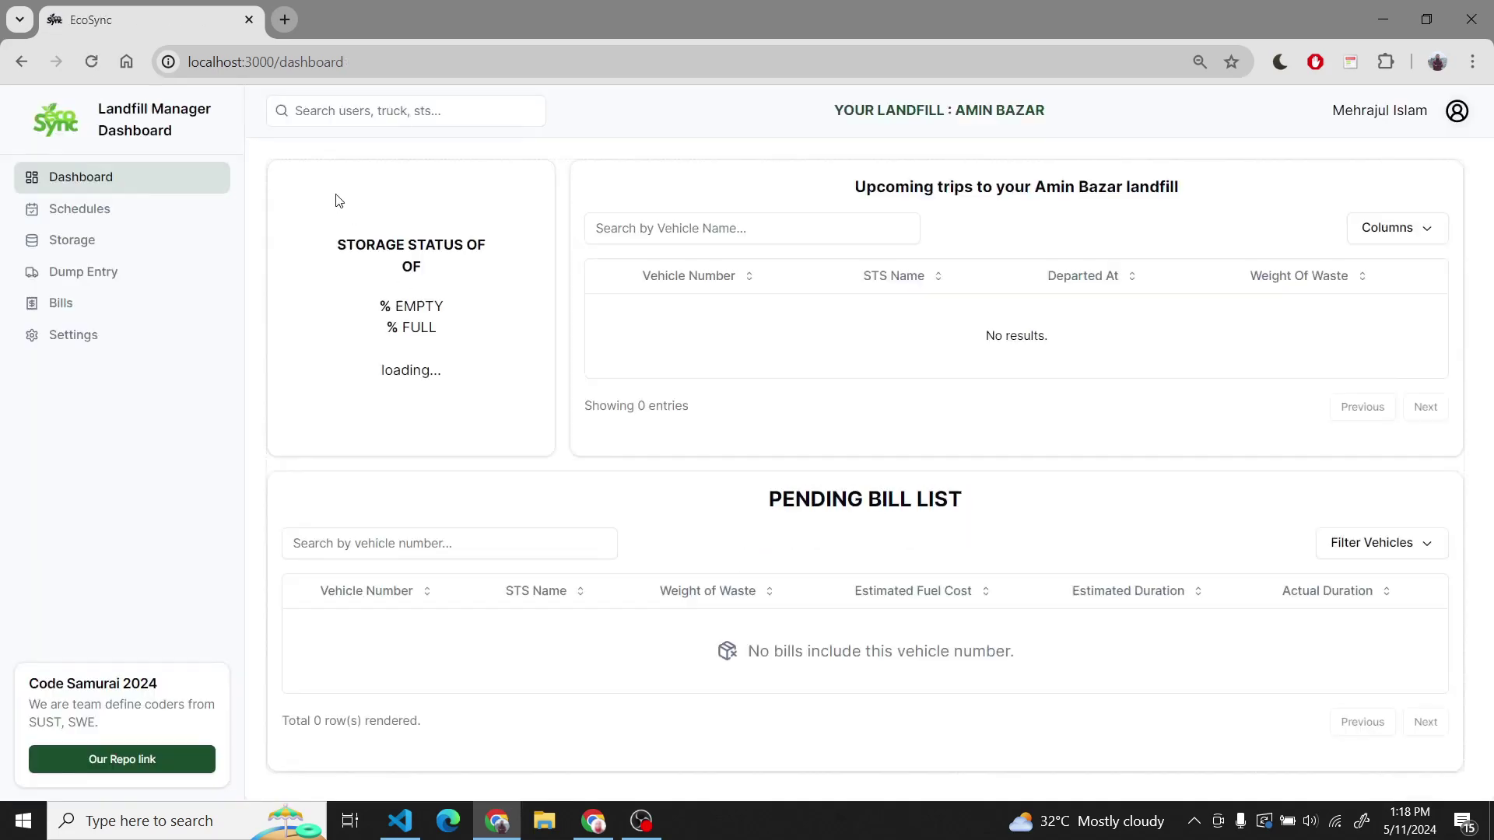
click(108, 221)
- Browse Storage and Dump Entry, dismiss the release dump form, and go to Bills
click(140, 248)
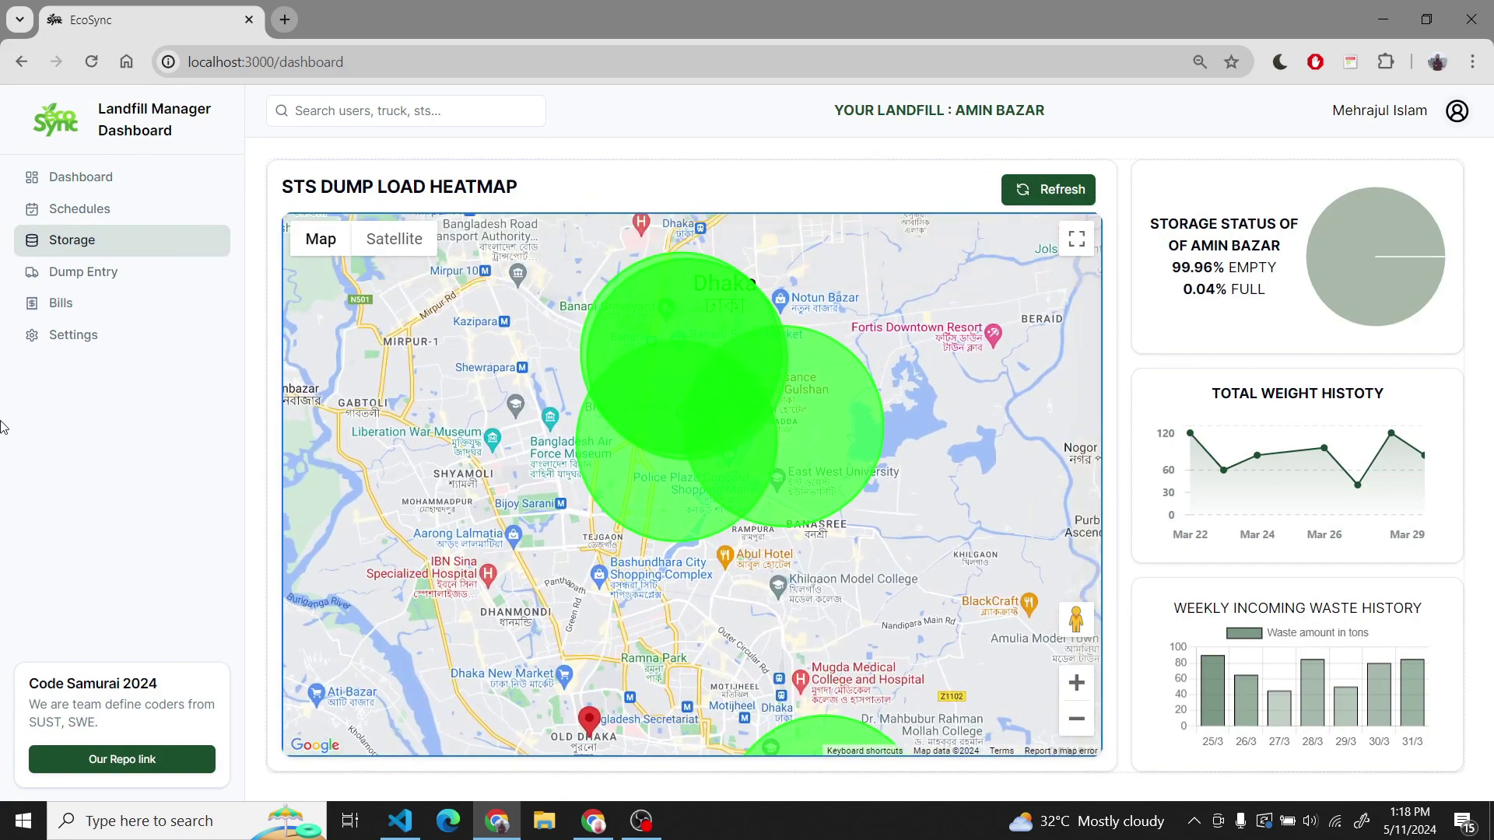
click(92, 273)
click(1315, 176)
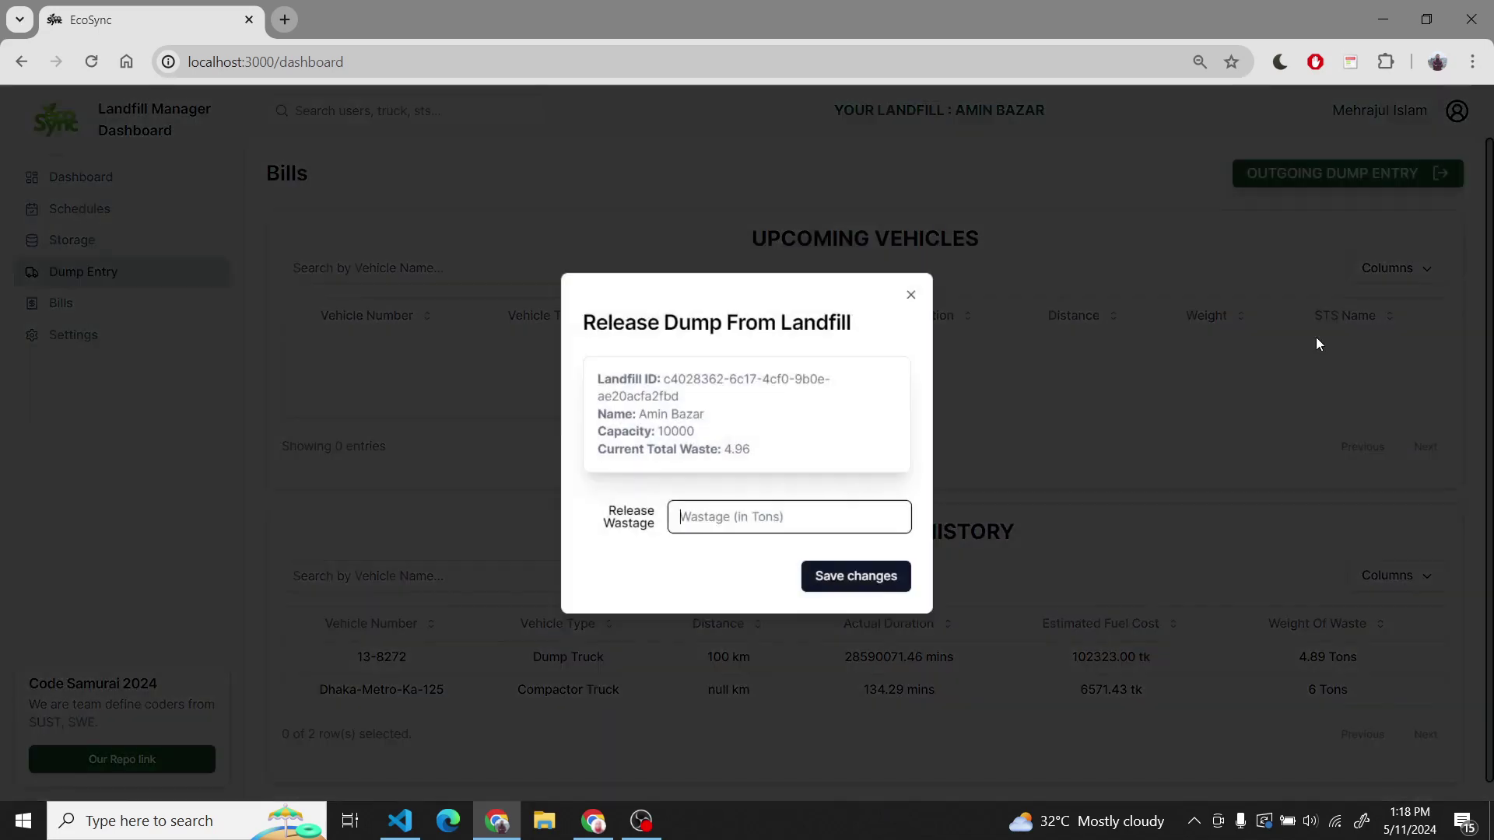
click(996, 477)
click(151, 319)
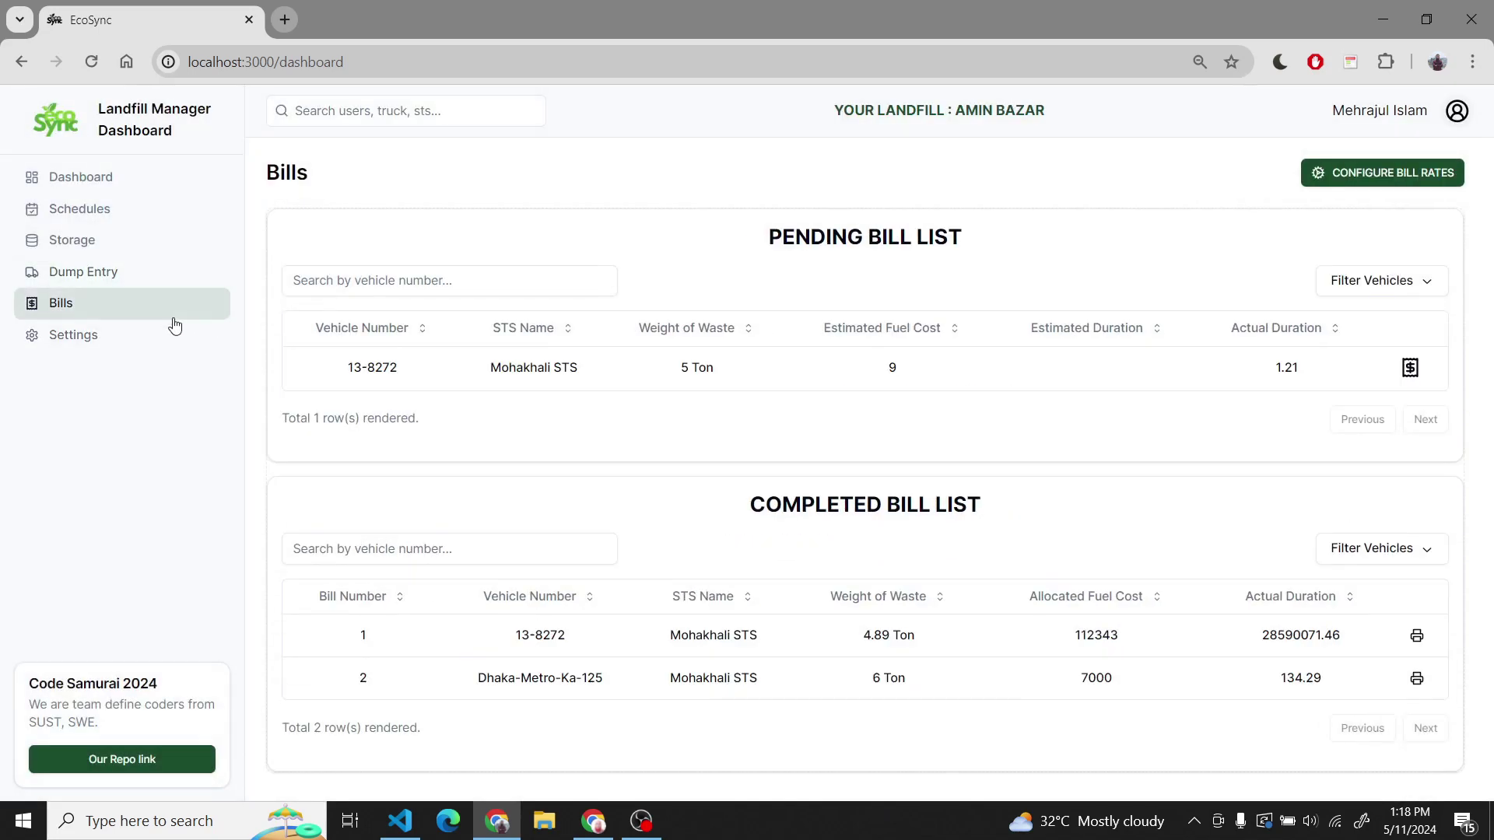
- Visit My Profile and Change Password pages, returning to the dashboard without changes
click(1456, 110)
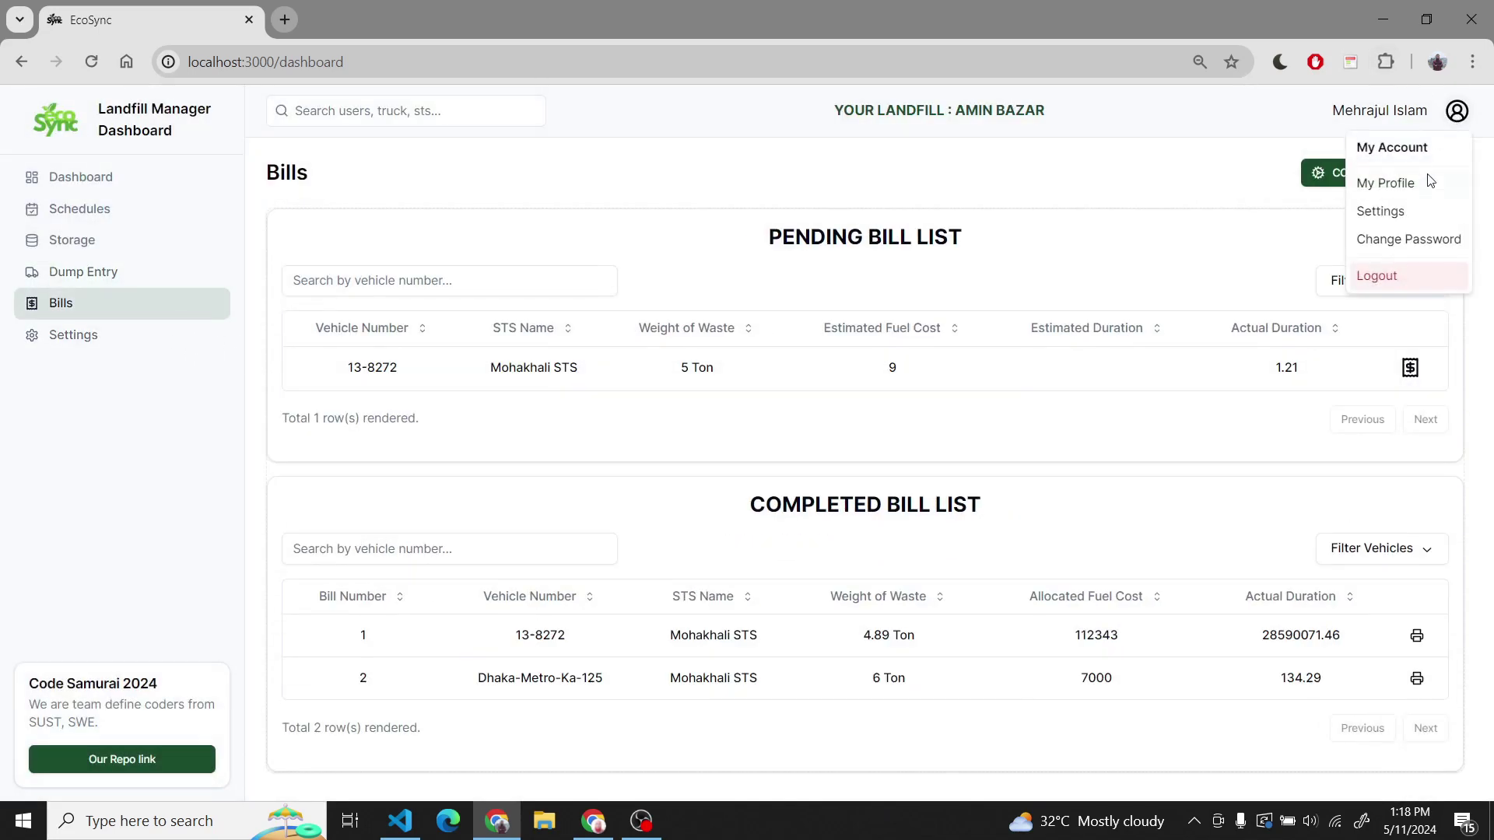
click(1393, 184)
click(213, 220)
click(1456, 111)
click(1400, 237)
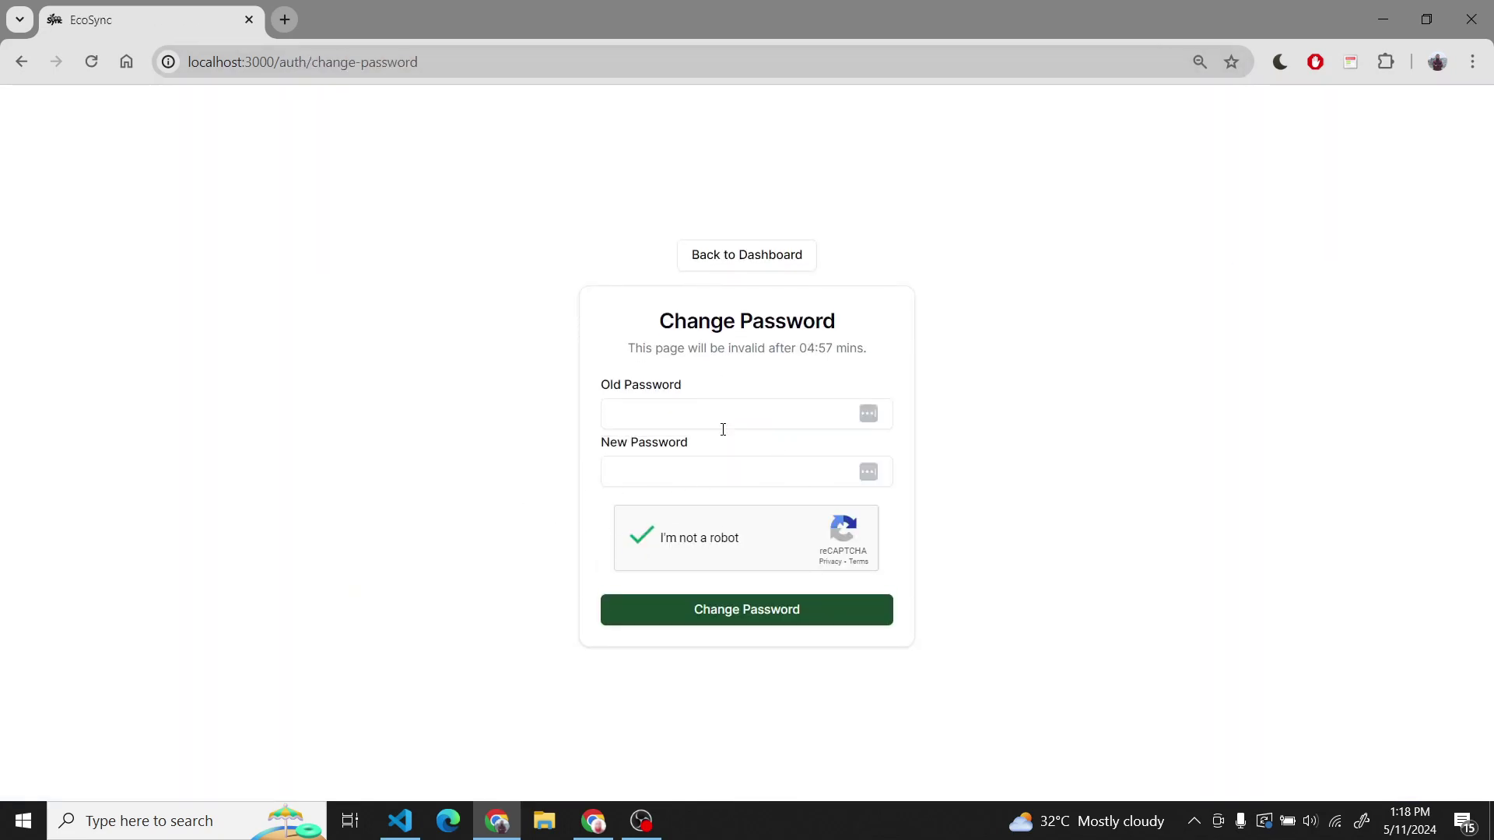
click(784, 247)
- Log out of EcoSync to the login page
click(1456, 110)
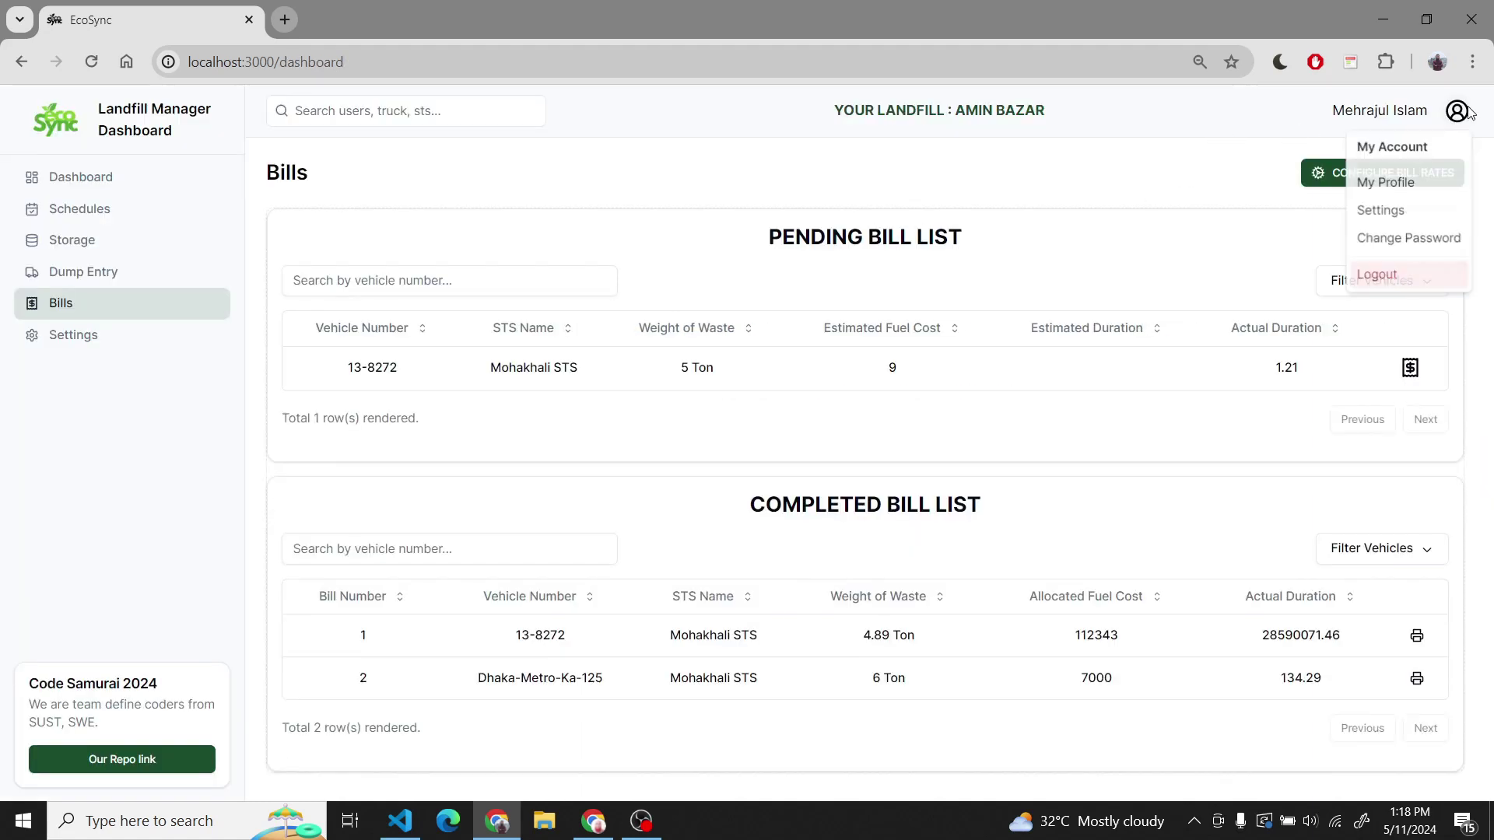
click(1345, 280)
click(654, 416)
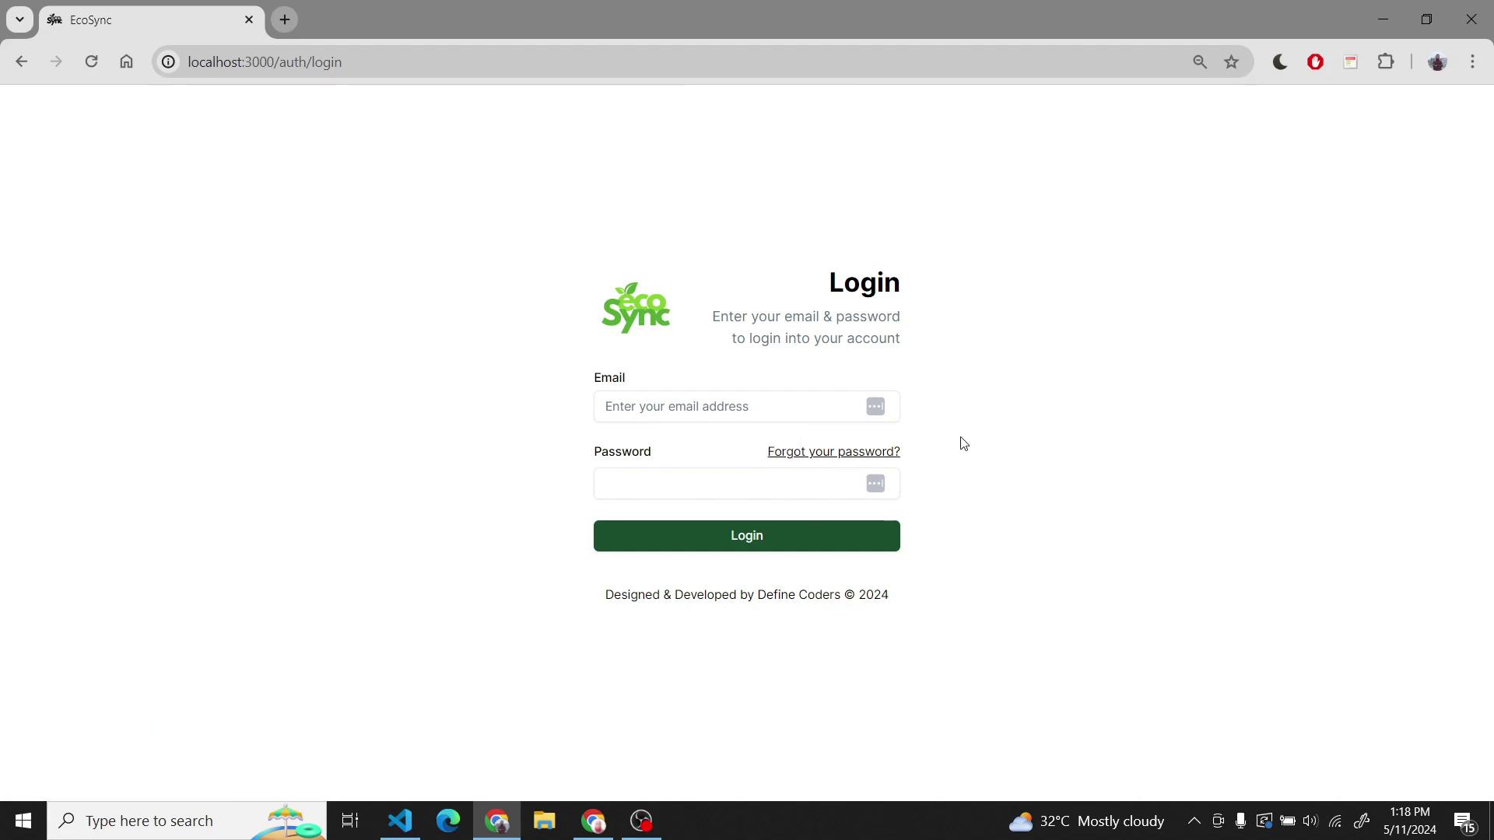
drag(842, 14, 906, 4)
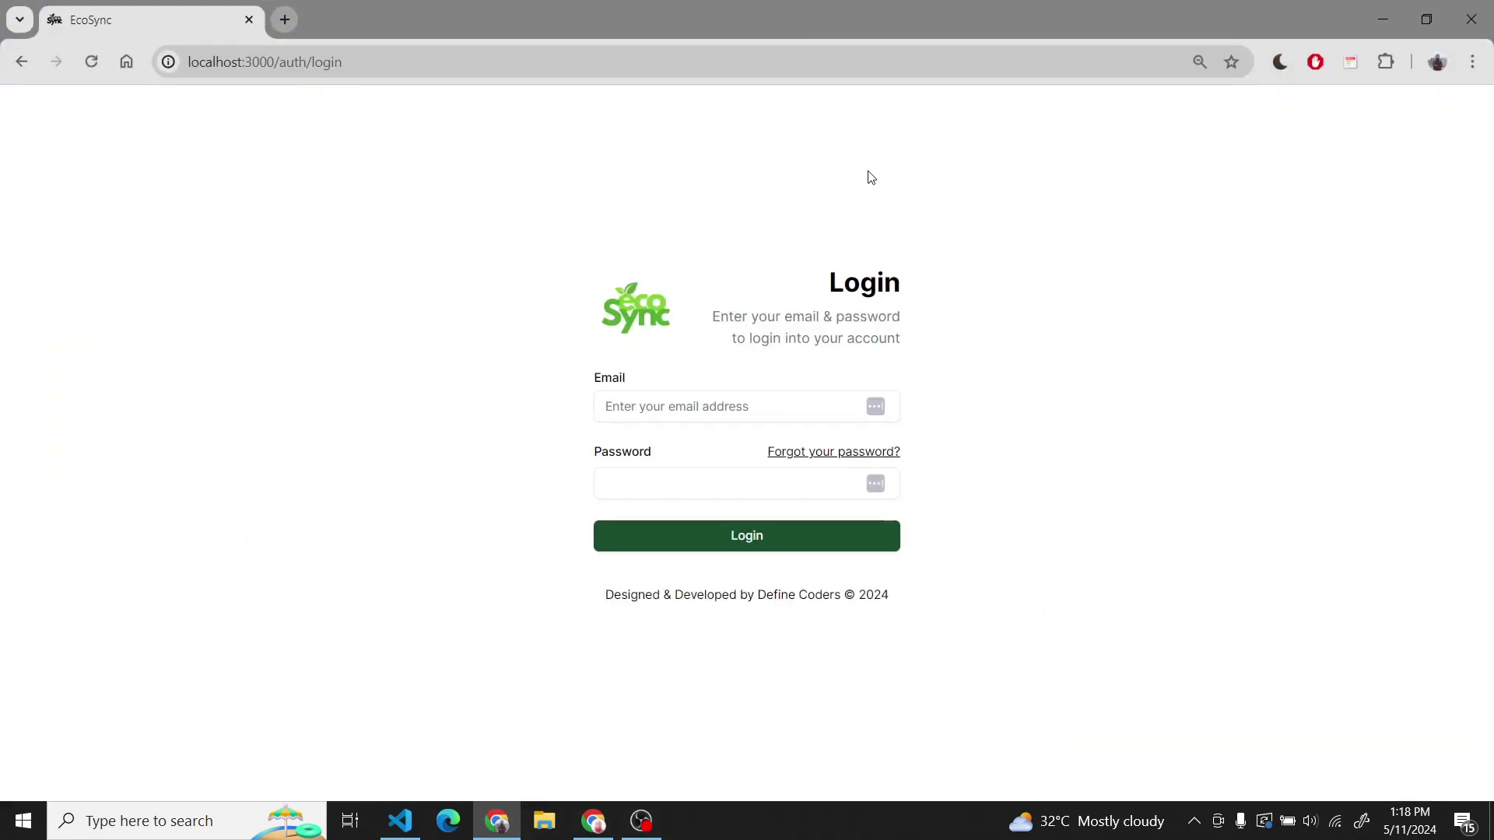
- Request a password-reset OTP for the saved account email via Forgot your password
click(811, 451)
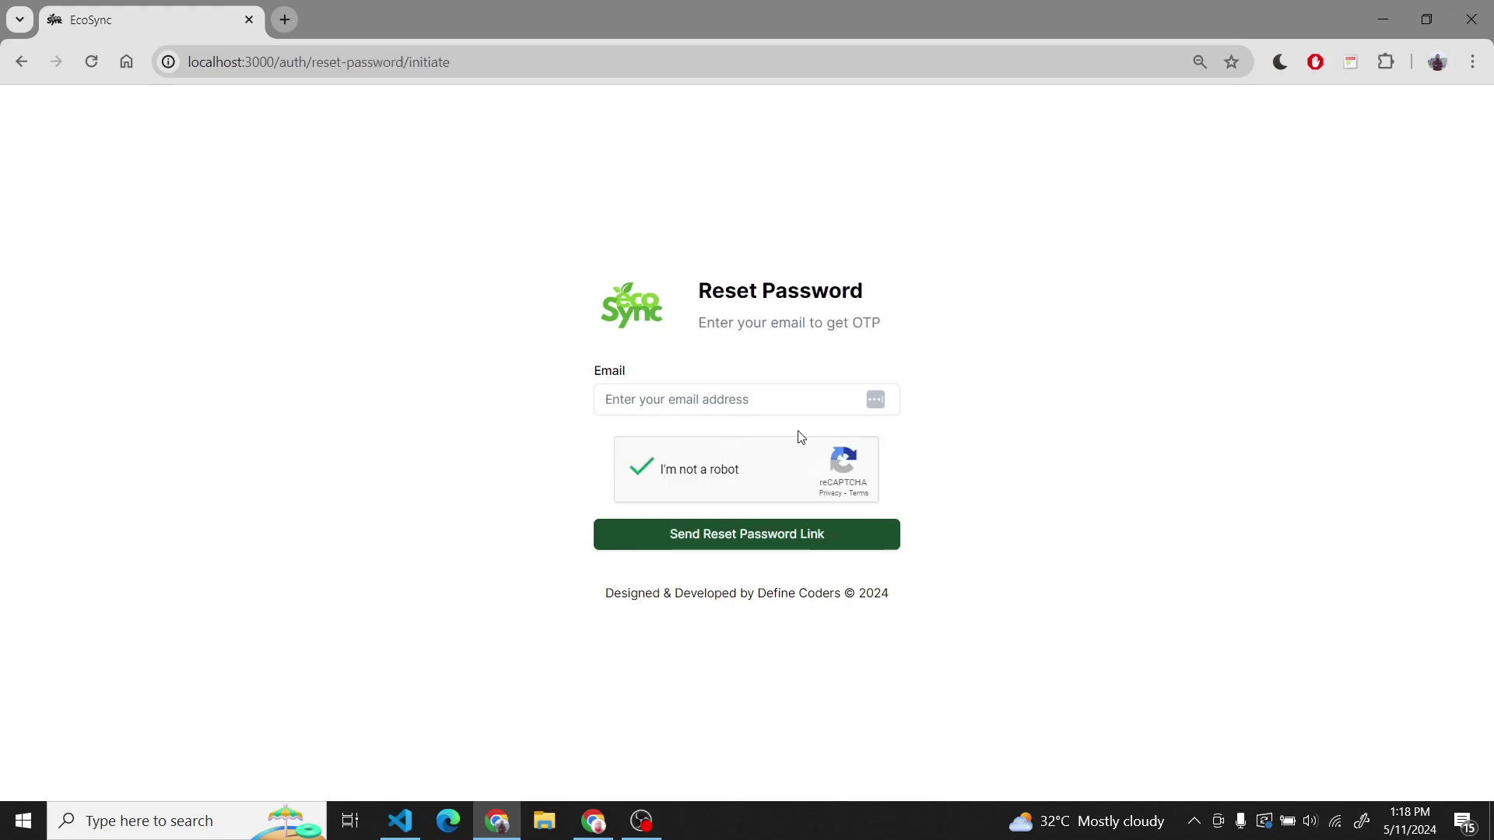
click(757, 388)
text(ci)
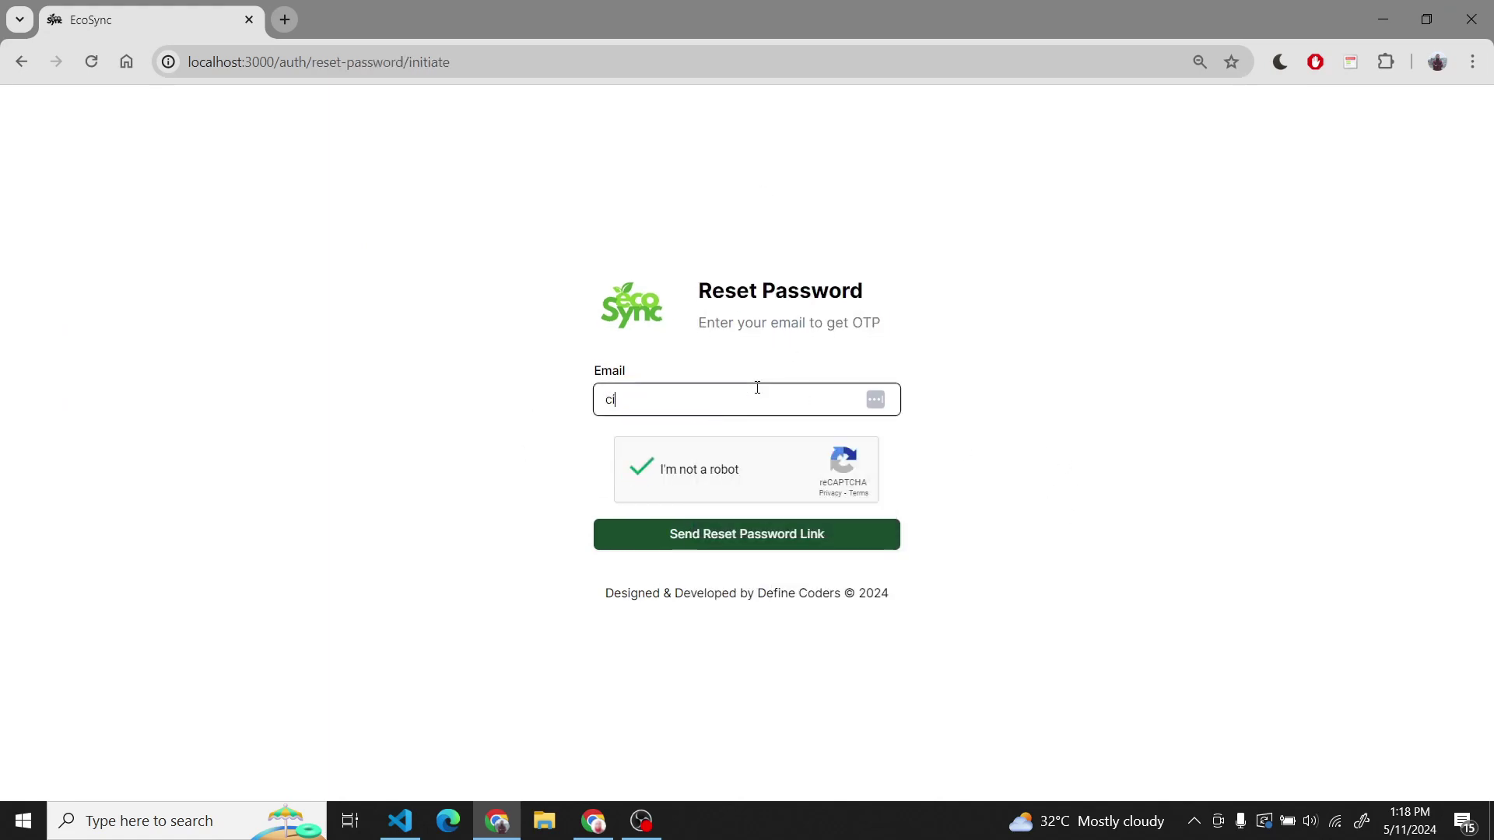
key(BackSpace)
text(od)
key(Down)
key(Return)
key(Tab)
key(Tab)
key(Tab)
key(Tab)
key(Return)
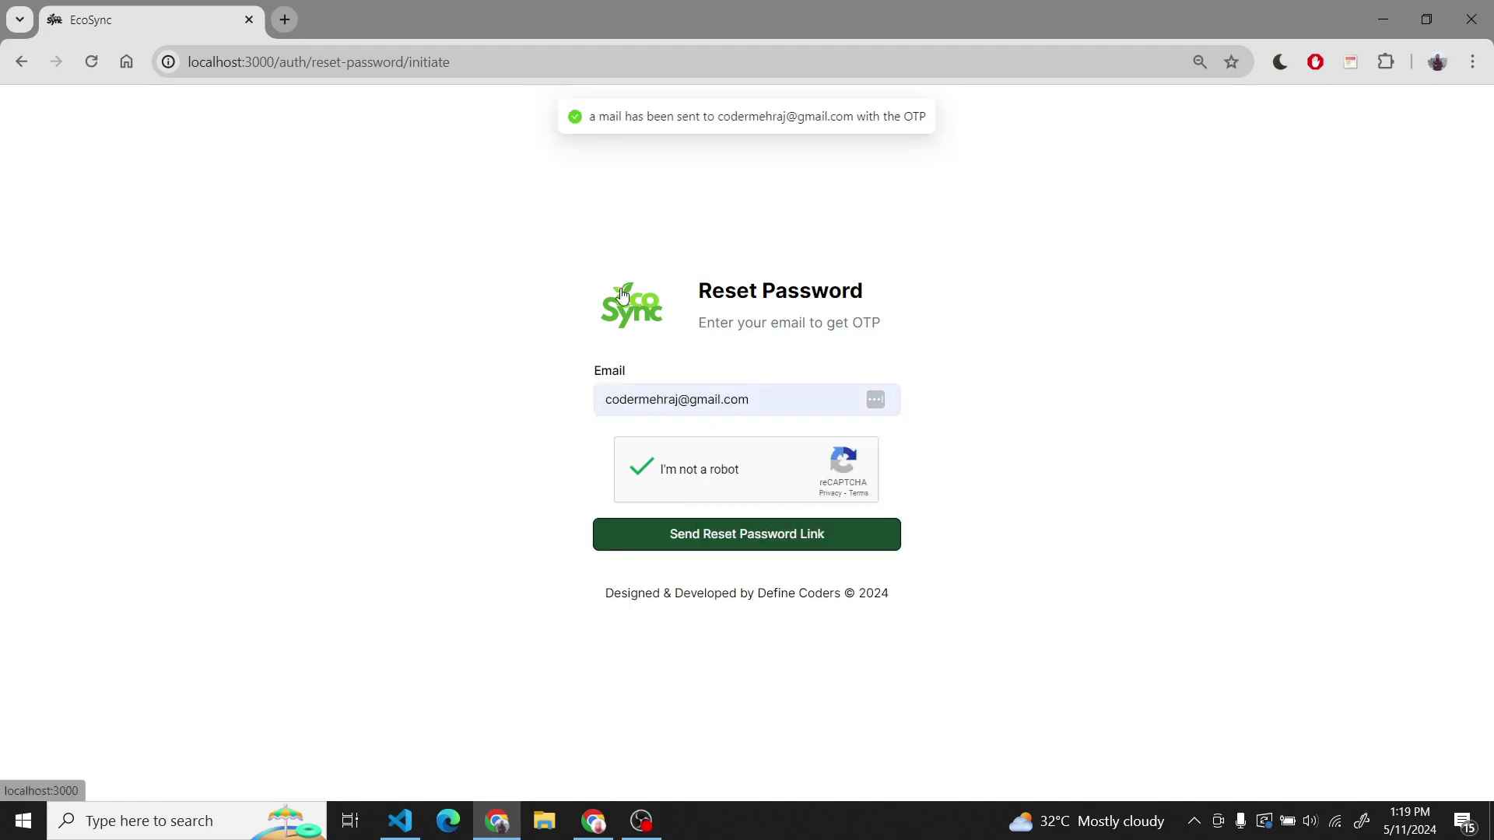
- Open Gmail in a new tab and read the newest Forget Password OTP email
click(284, 19)
text(ma)
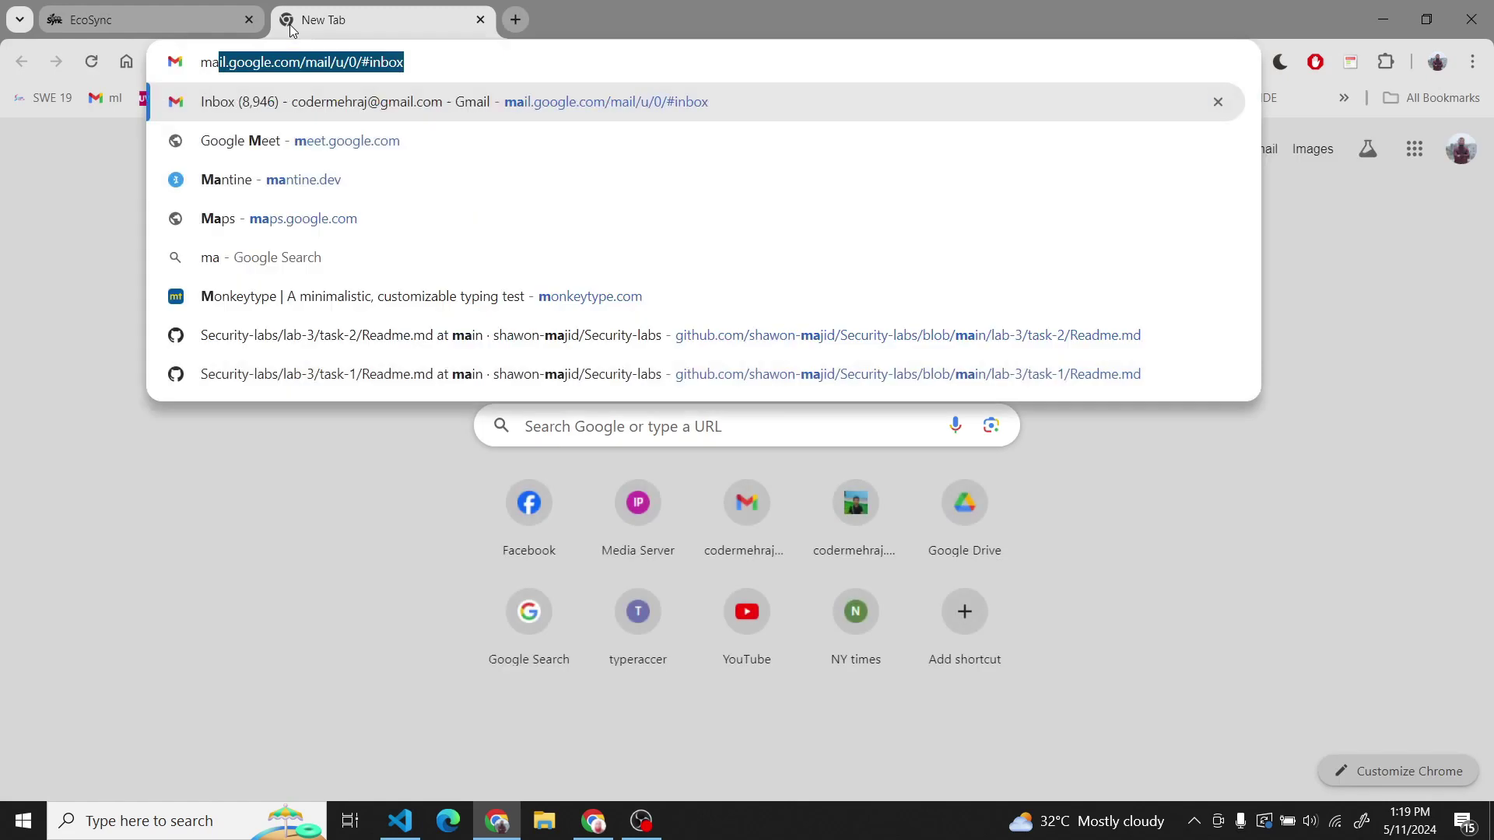
key(Return)
click(51, 24)
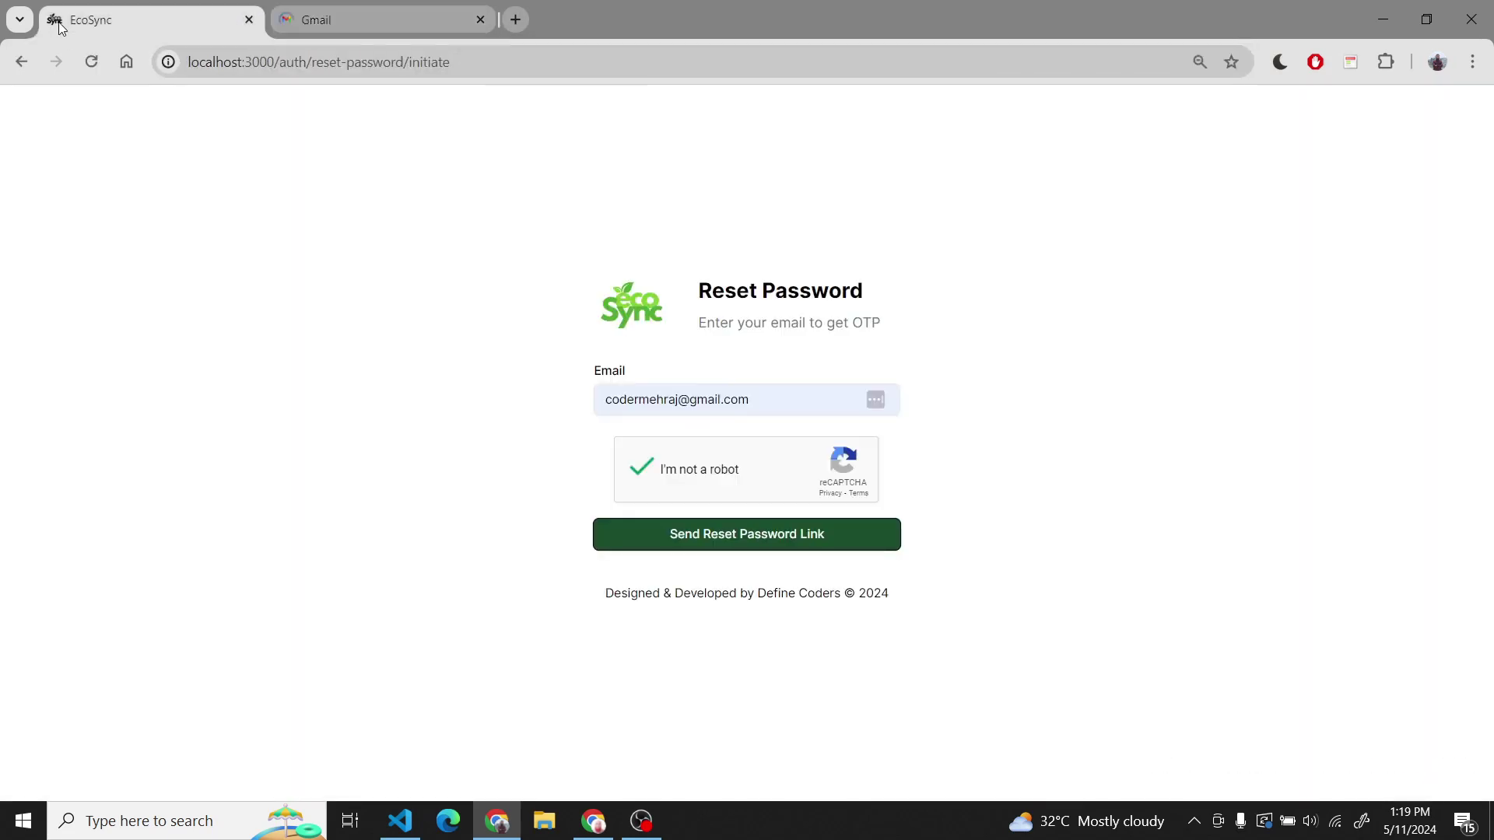
click(372, 11)
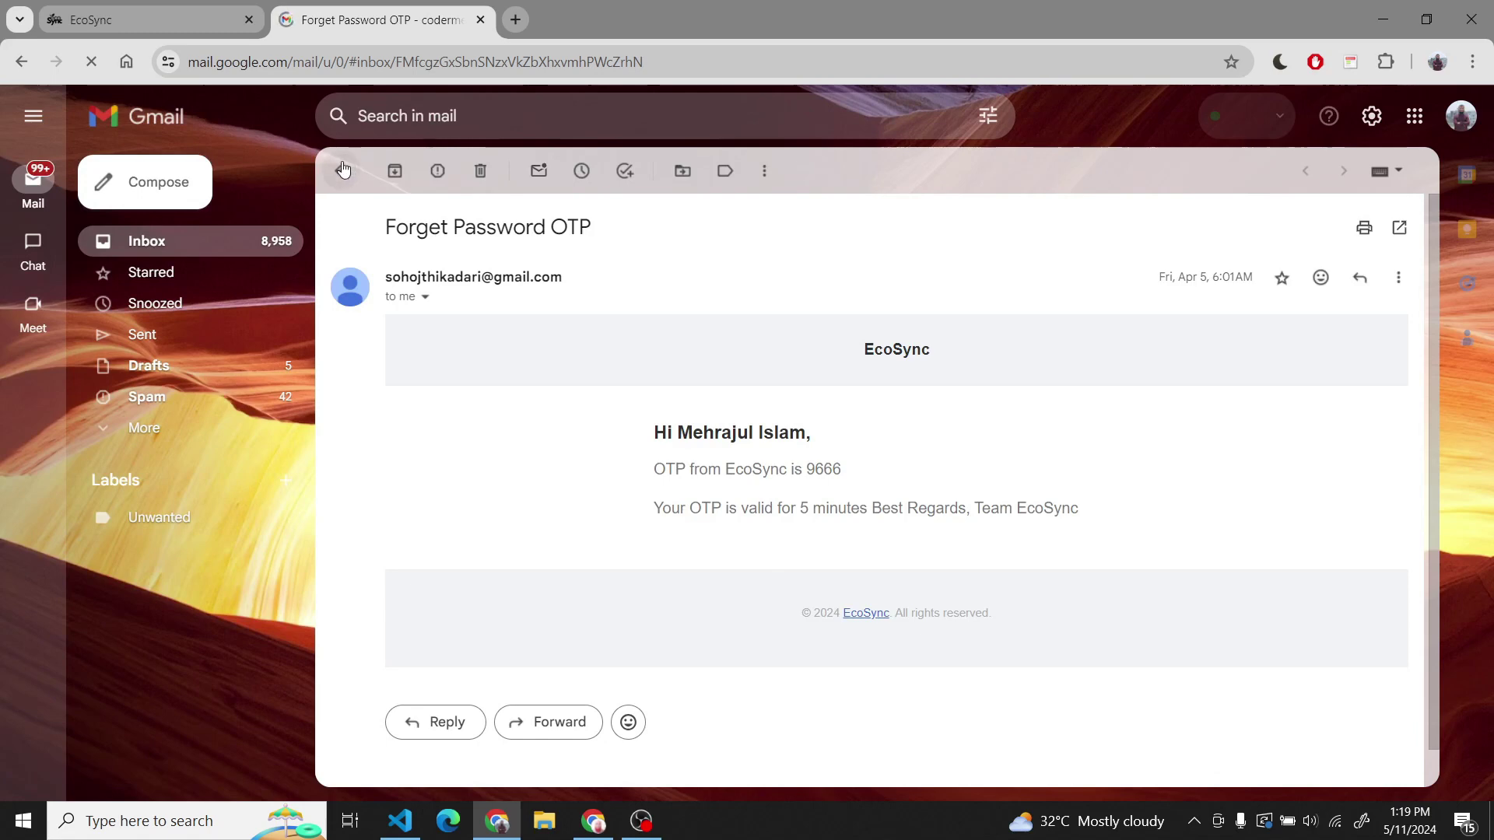
click(340, 171)
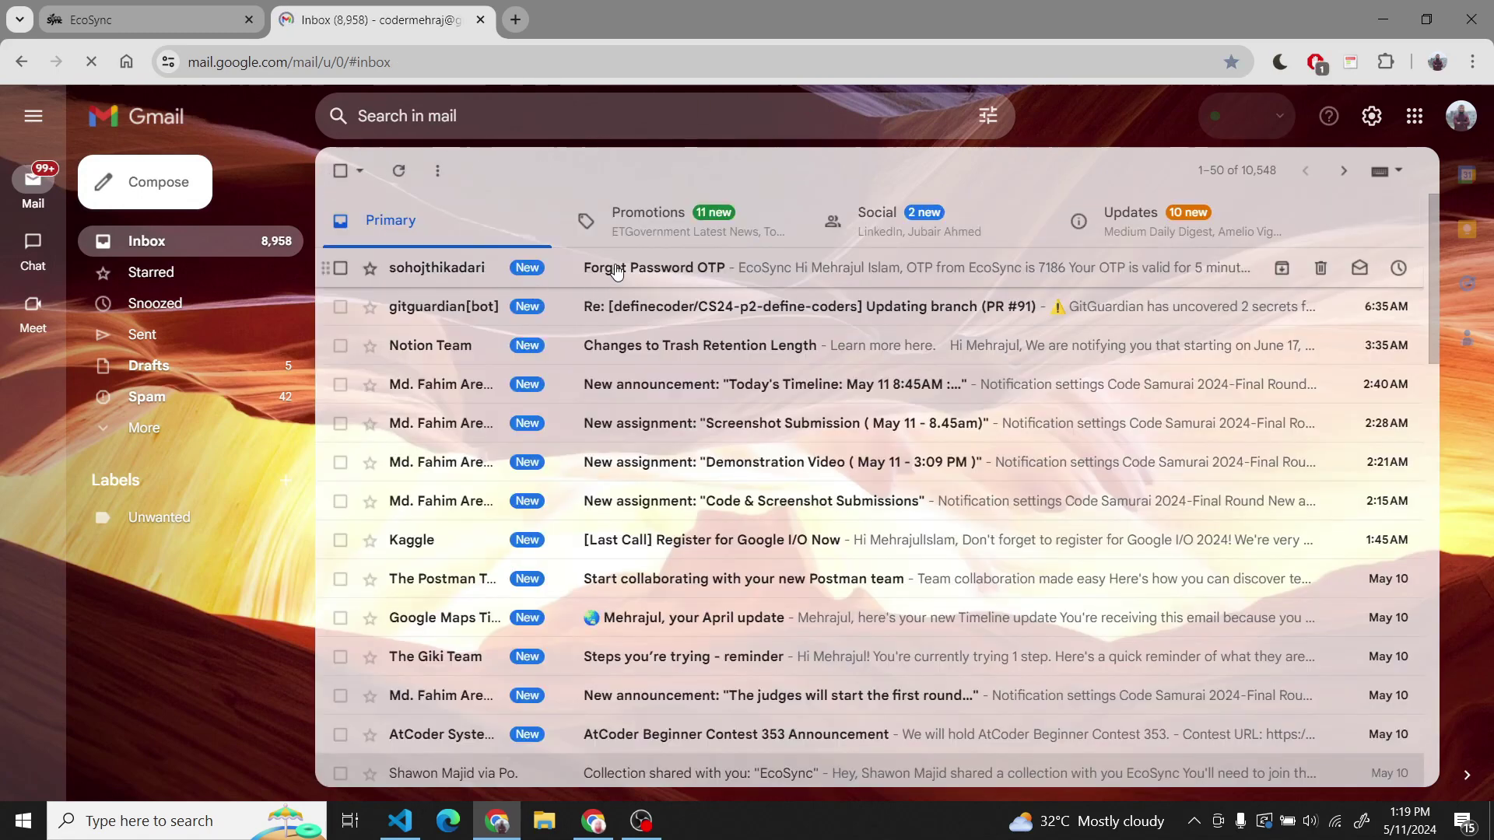
click(617, 270)
- Submit the emailed OTP on EcoSync's reset page, then return to the Gmail inbox
click(148, 19)
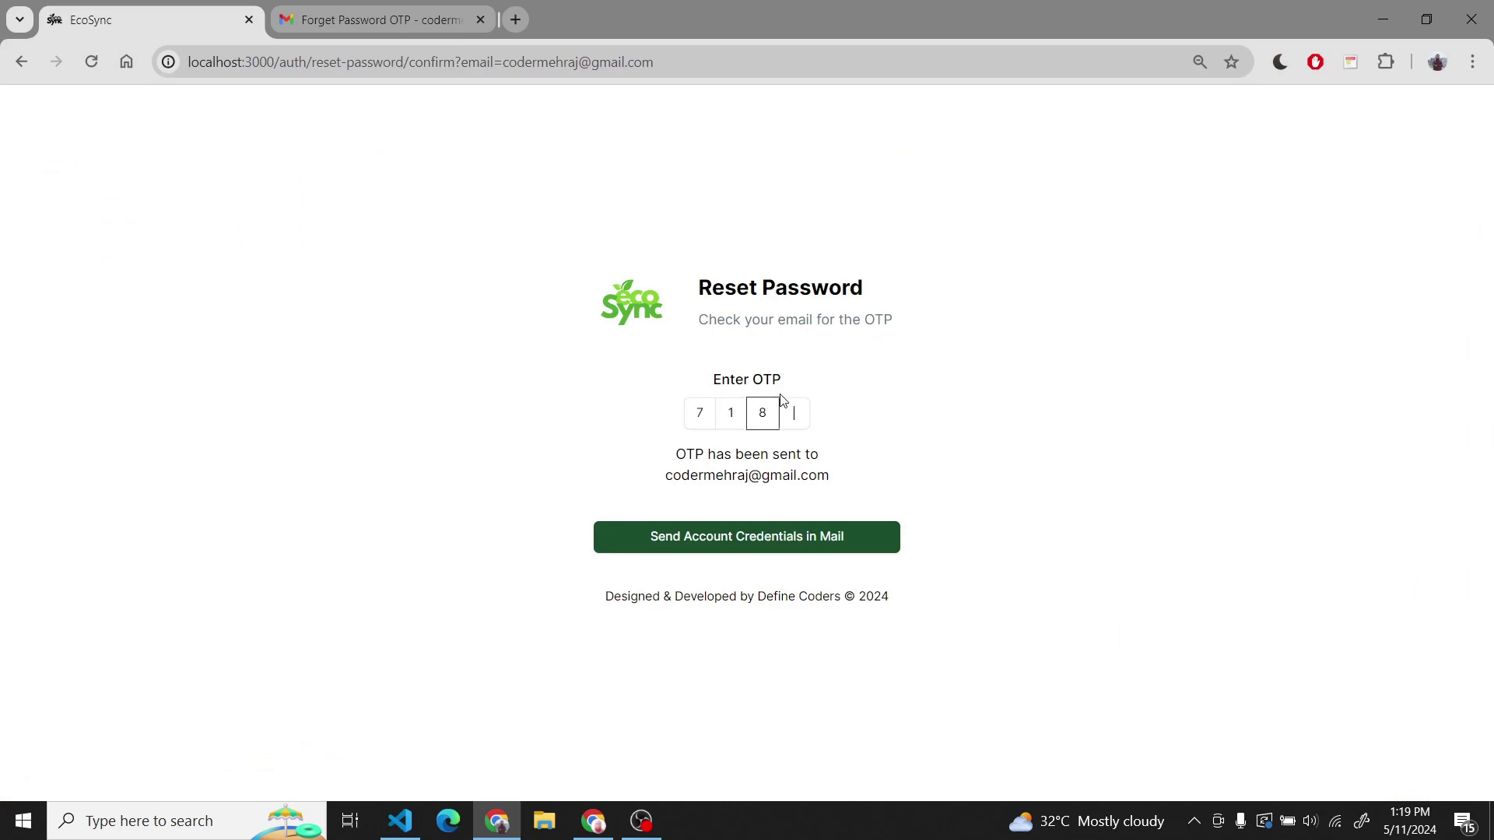
key(Return)
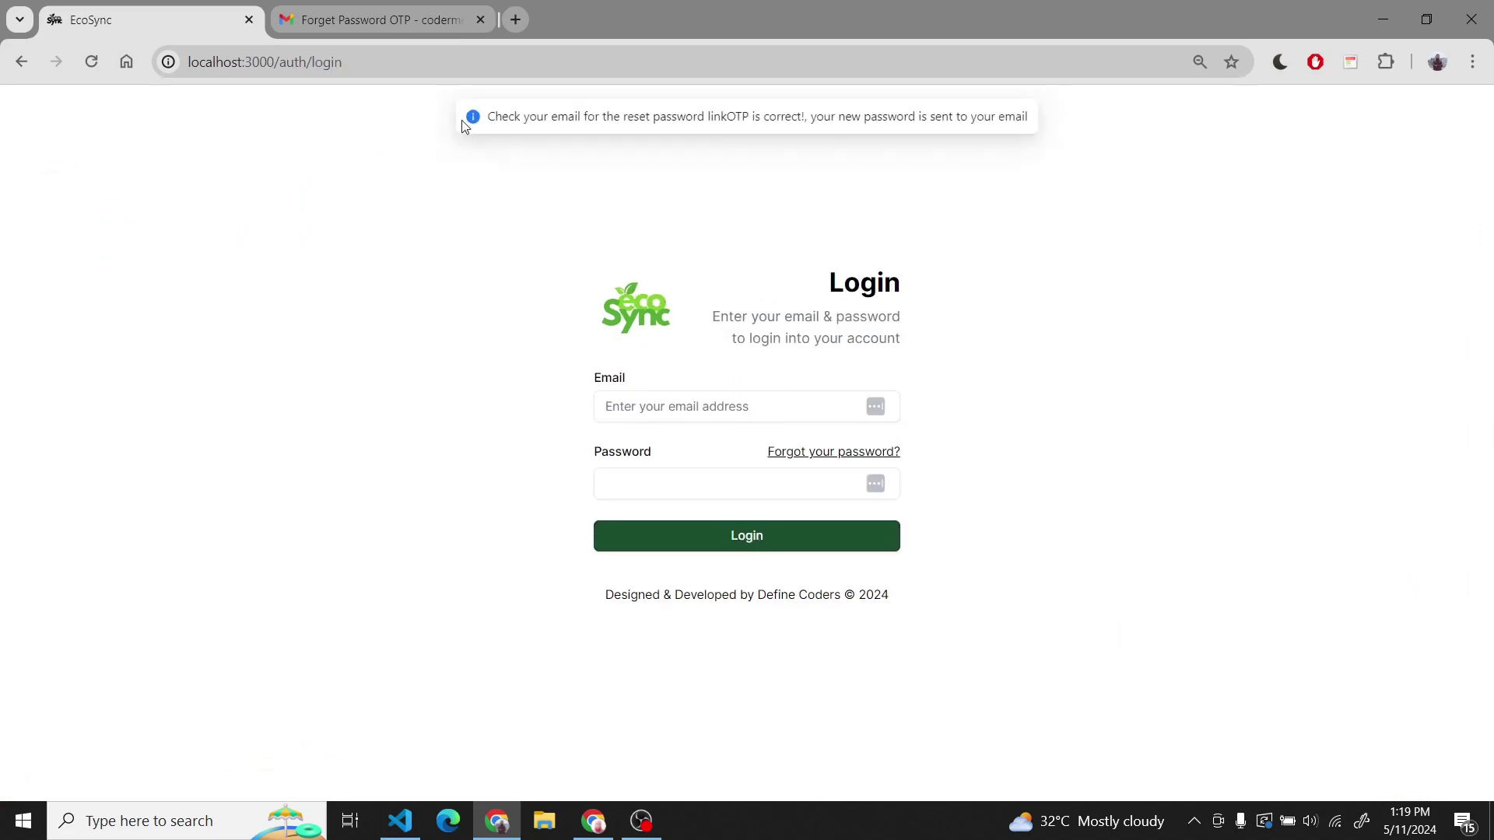
click(377, 20)
click(340, 171)
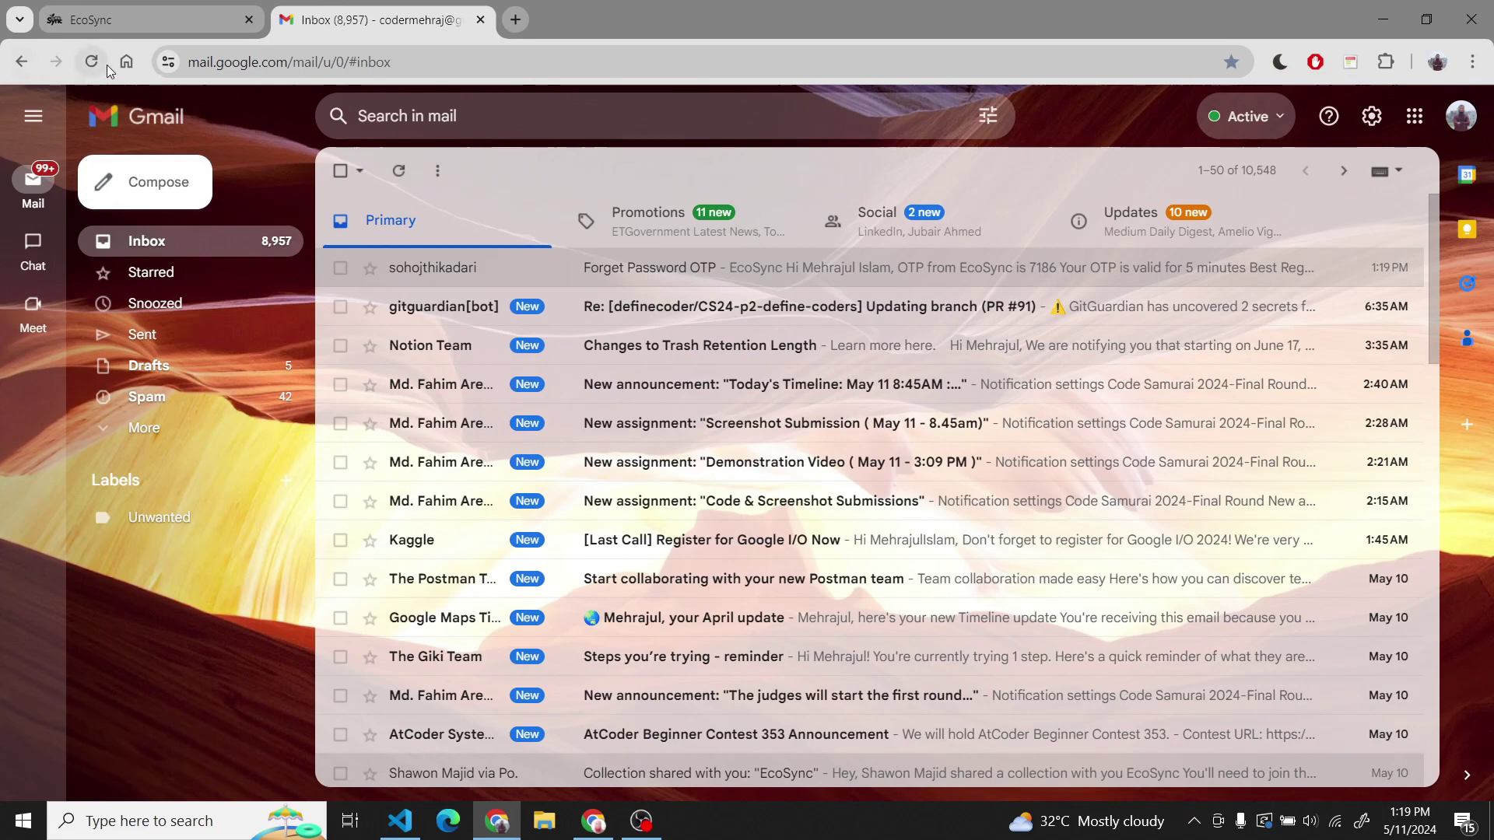
- Refresh Gmail, copy the new password from the Reset Password Successful email, return to EcoSync
click(92, 64)
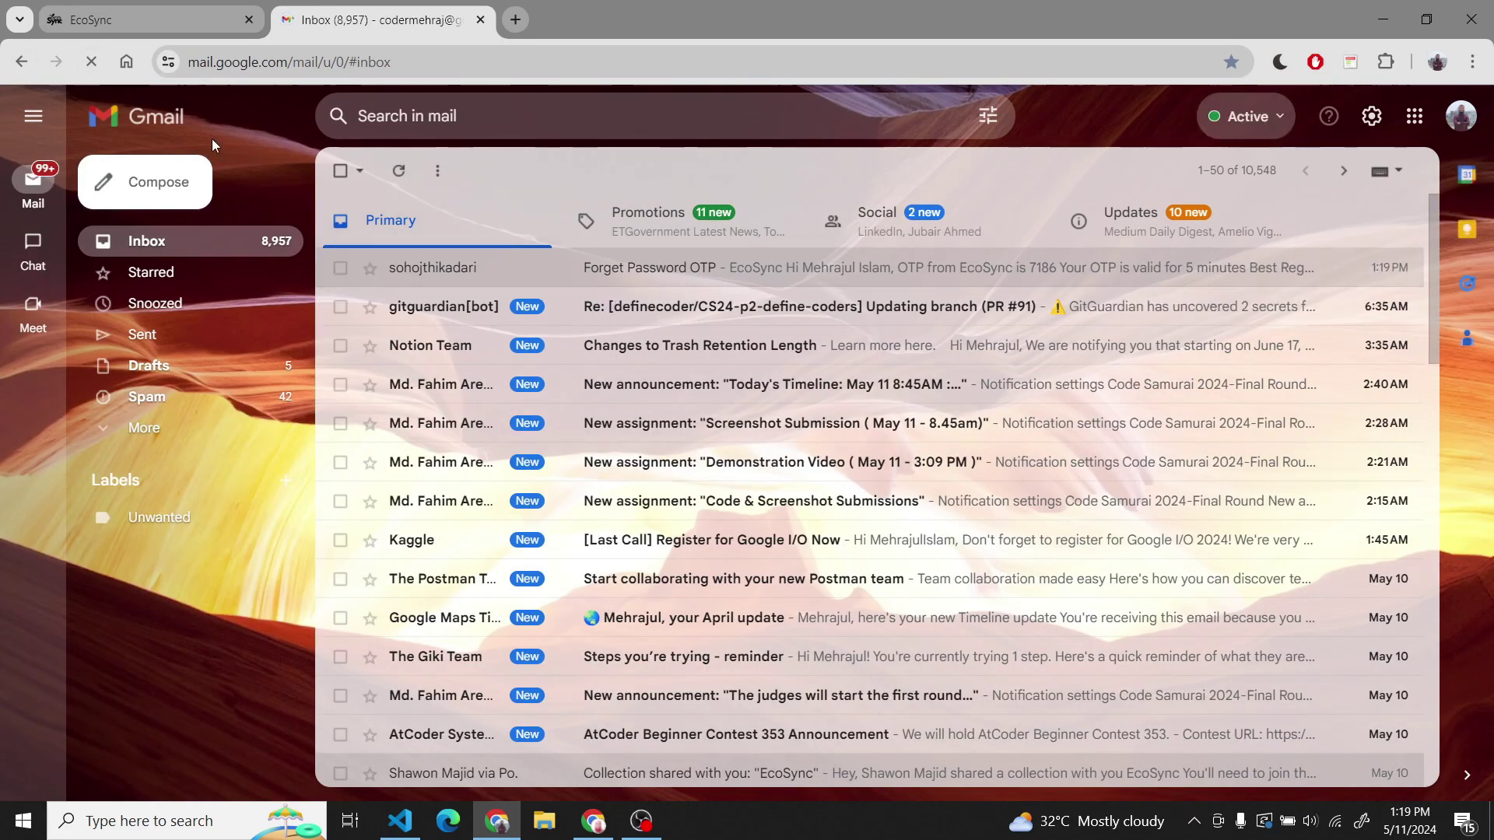
click(91, 61)
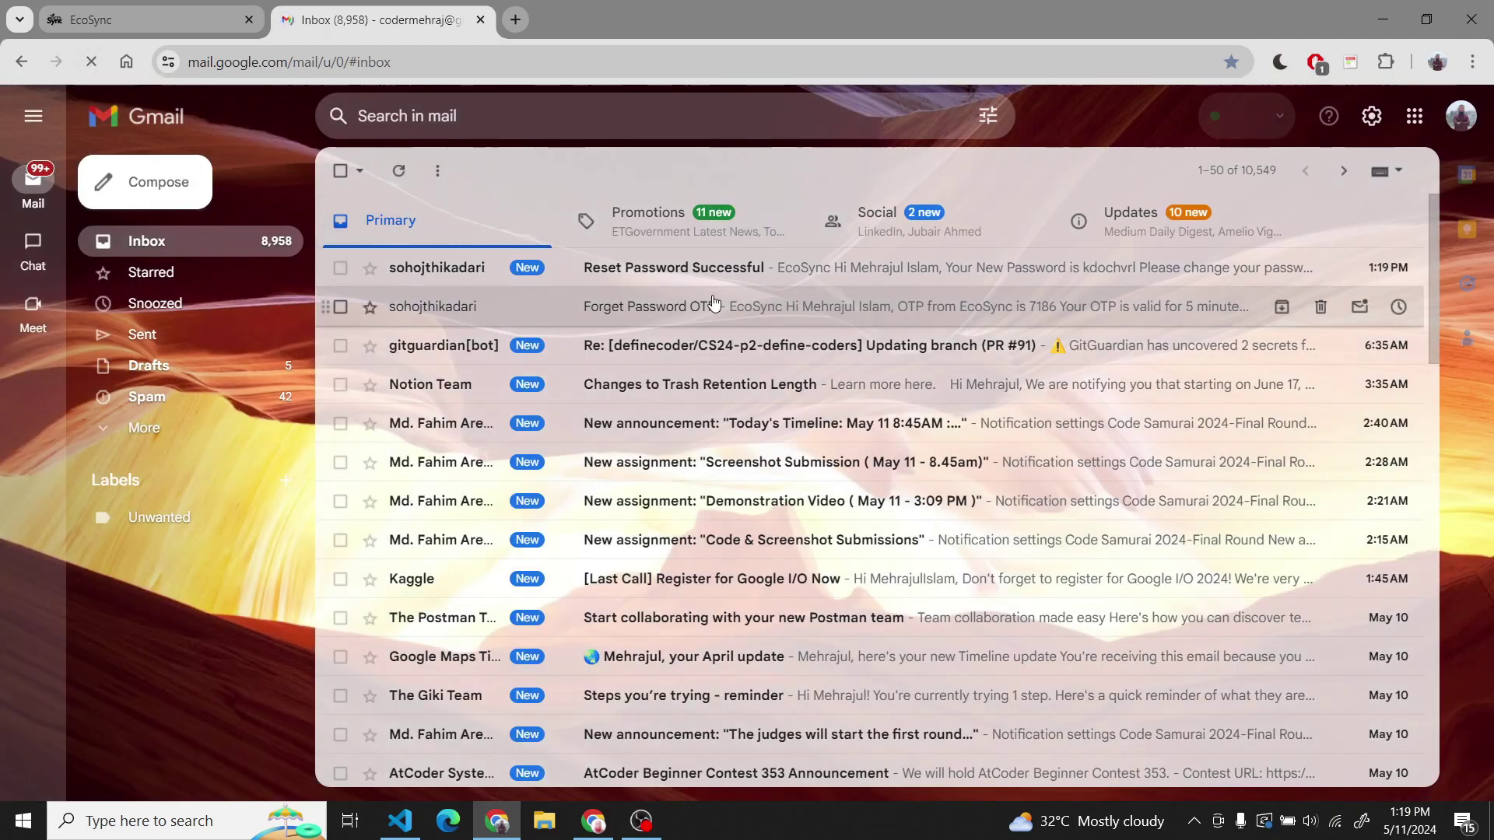
click(723, 272)
double_click(835, 469)
click(137, 18)
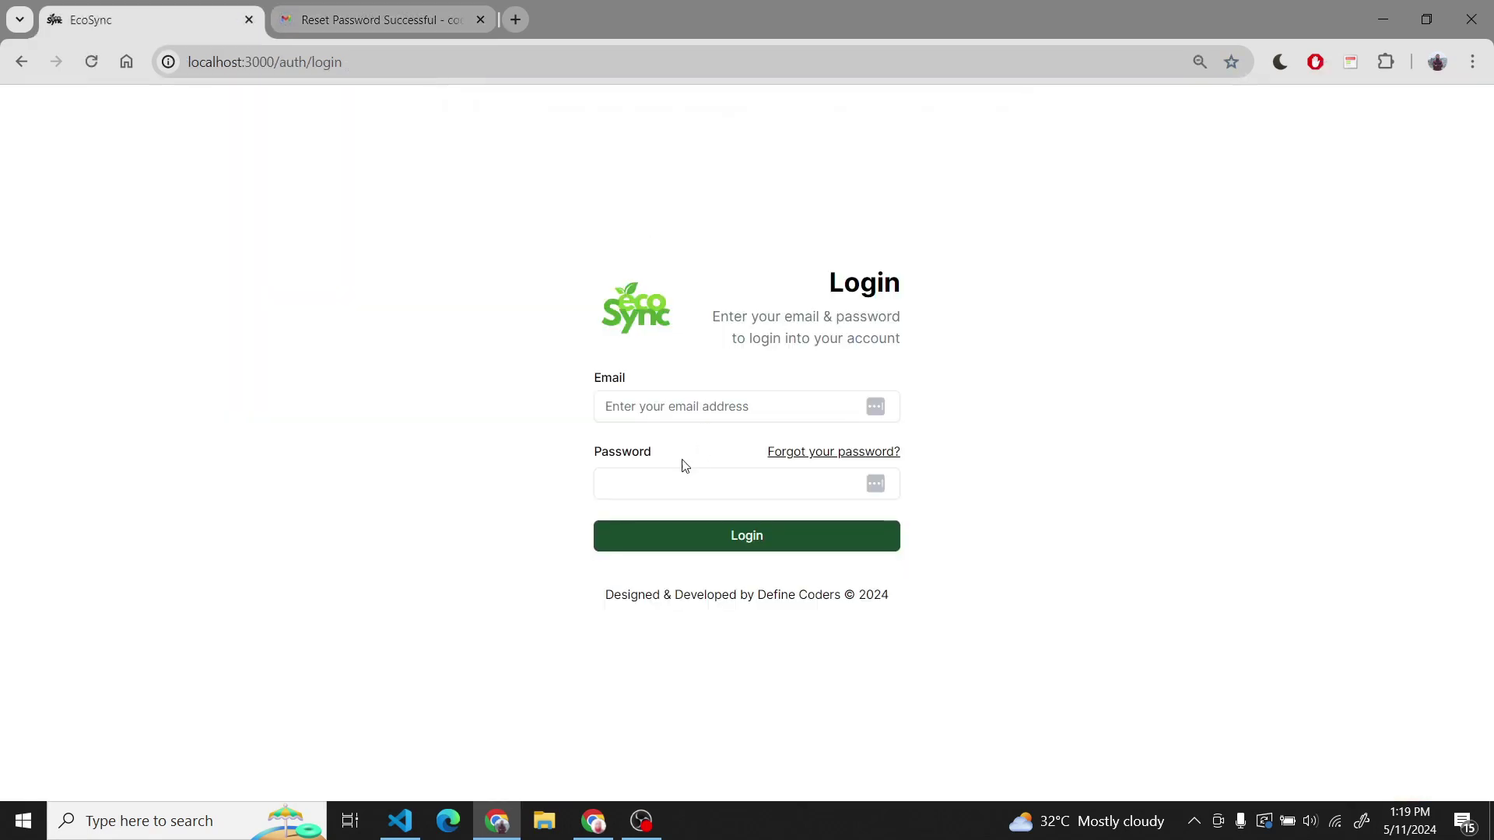
- Sign in to the dashboard with the saved email and the pasted new password
click(710, 411)
text(c)
click(781, 449)
click(666, 491)
key(ctrl+v)
click(704, 530)
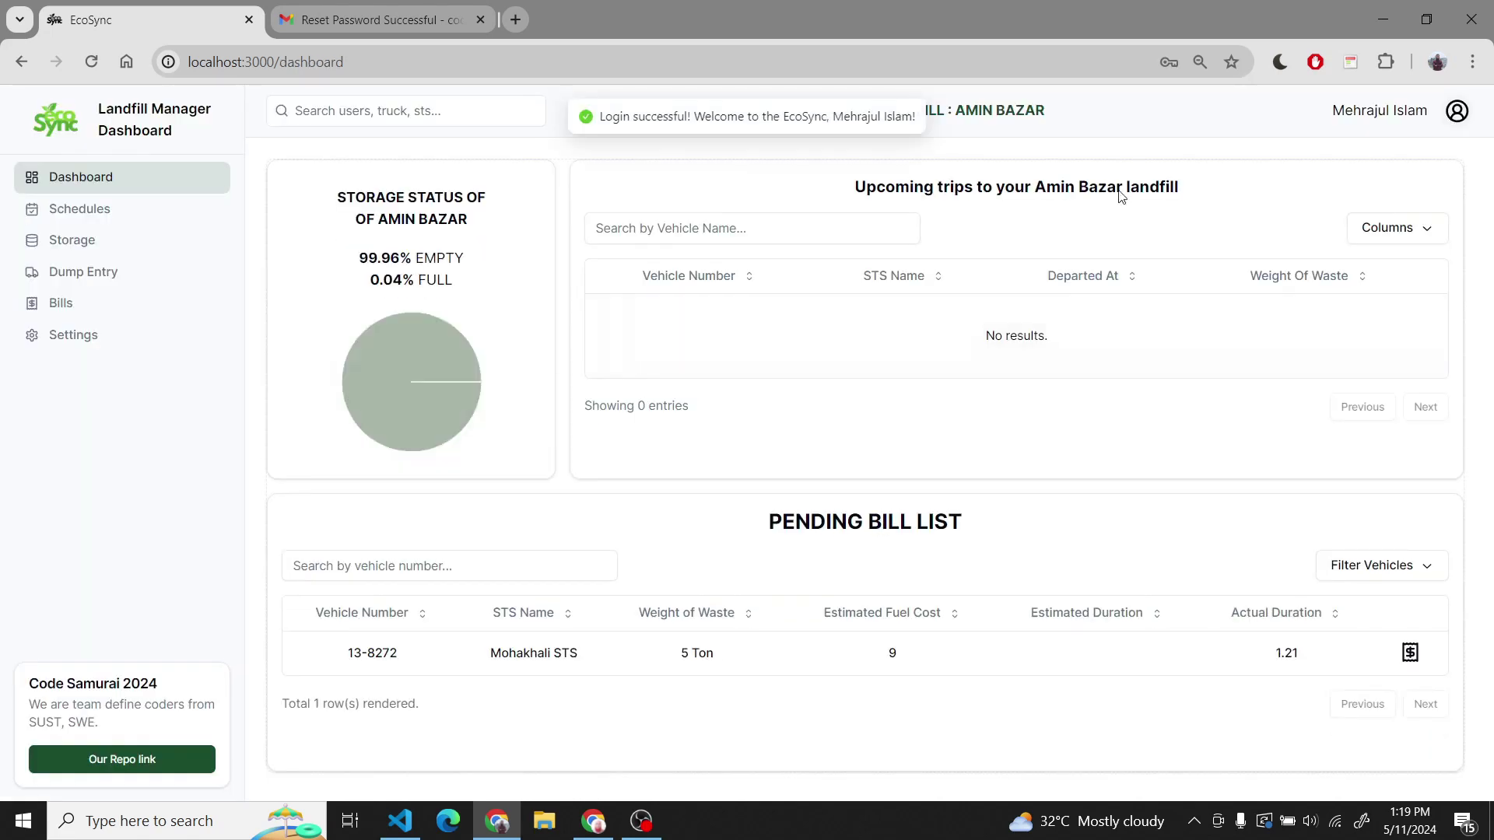
- Change the account password, passing the robot check, until 'Password Updated Successfully' appears
click(1456, 110)
click(1392, 237)
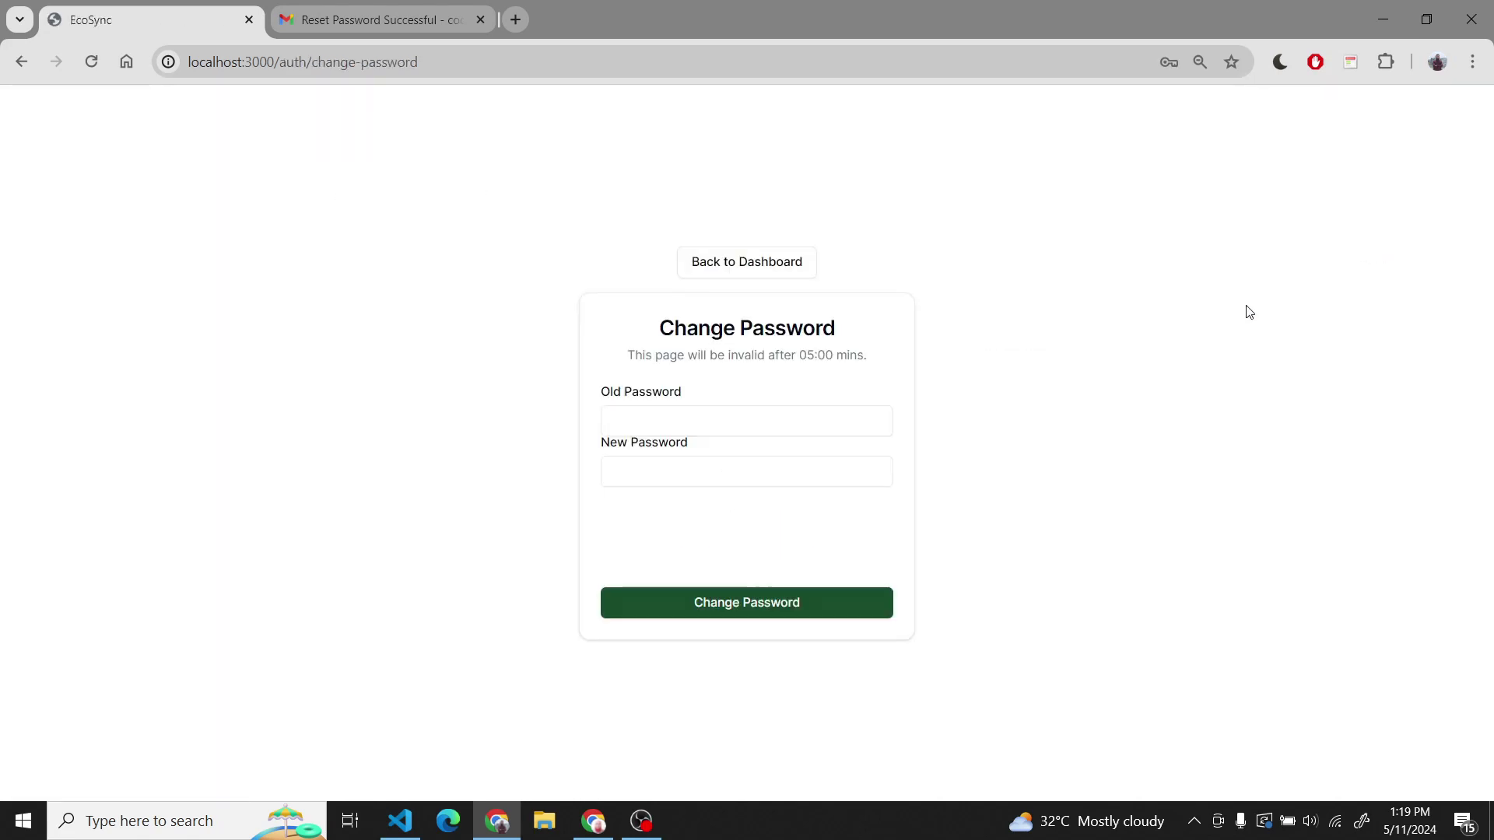
click(750, 426)
click(716, 464)
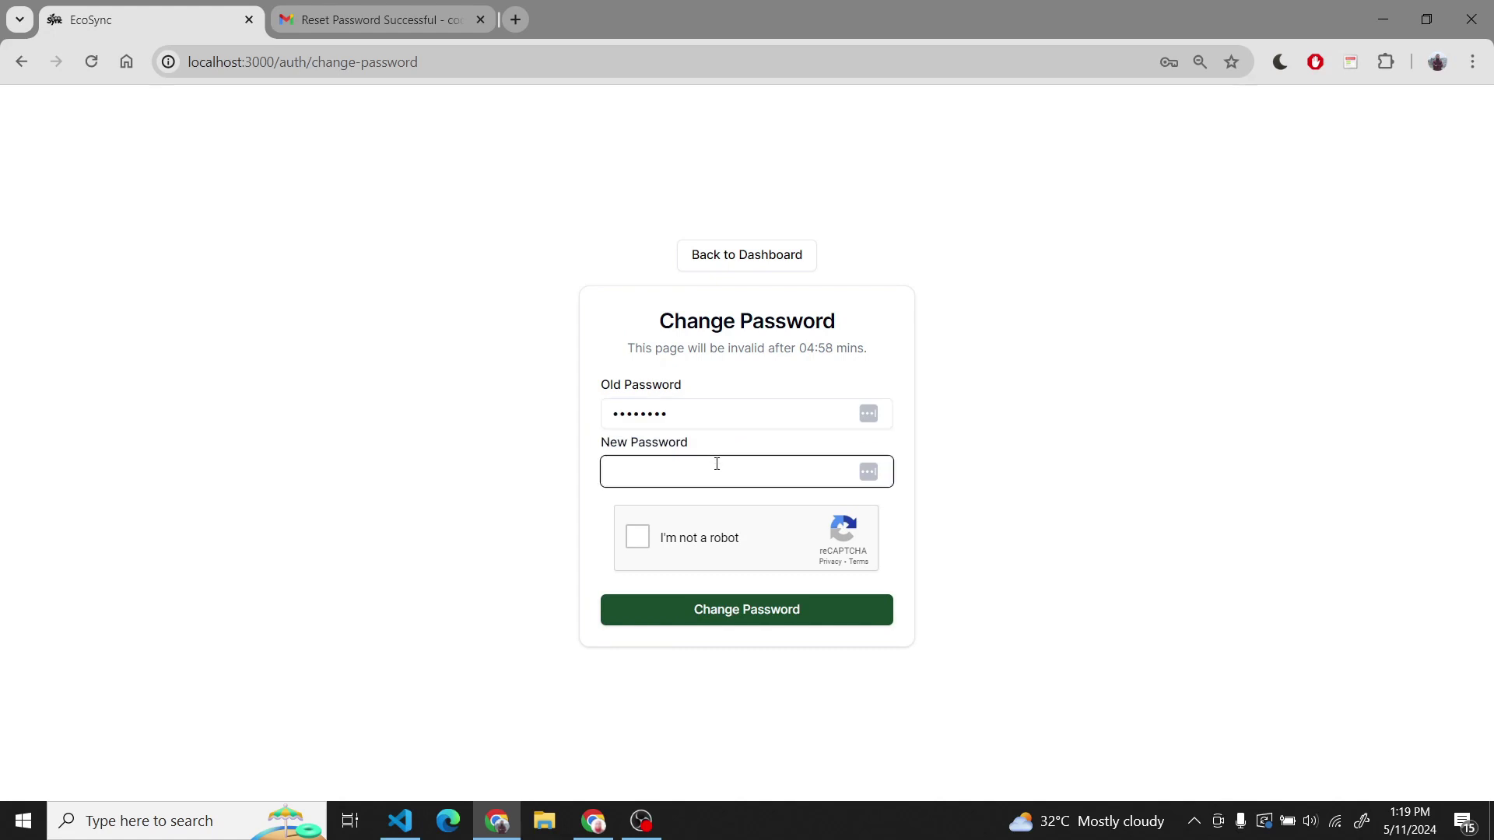
click(637, 537)
click(771, 609)
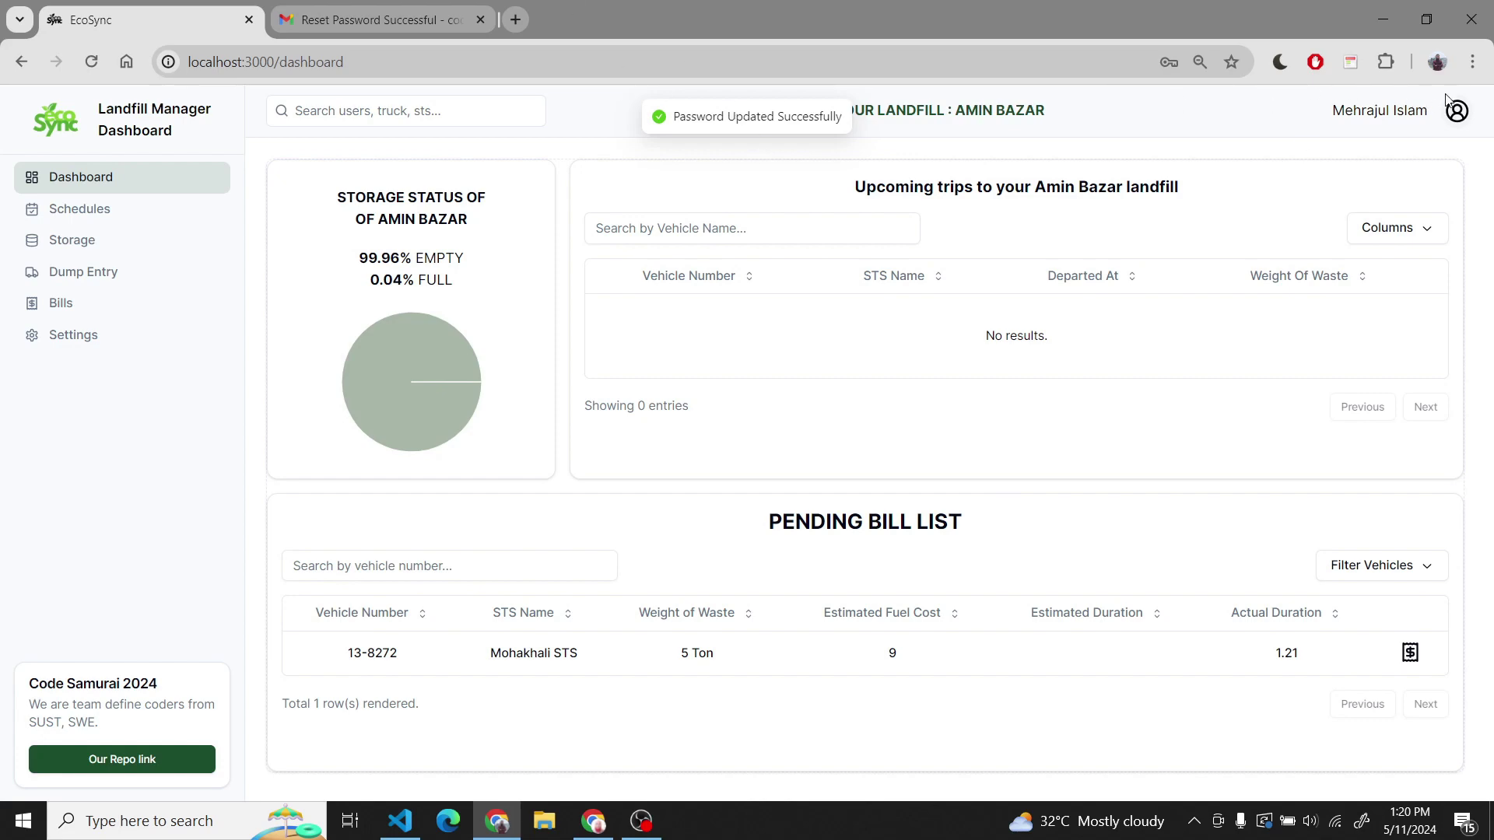
- Log out of the web dashboard from the account menu and switch to the phone window
click(1459, 119)
click(1432, 286)
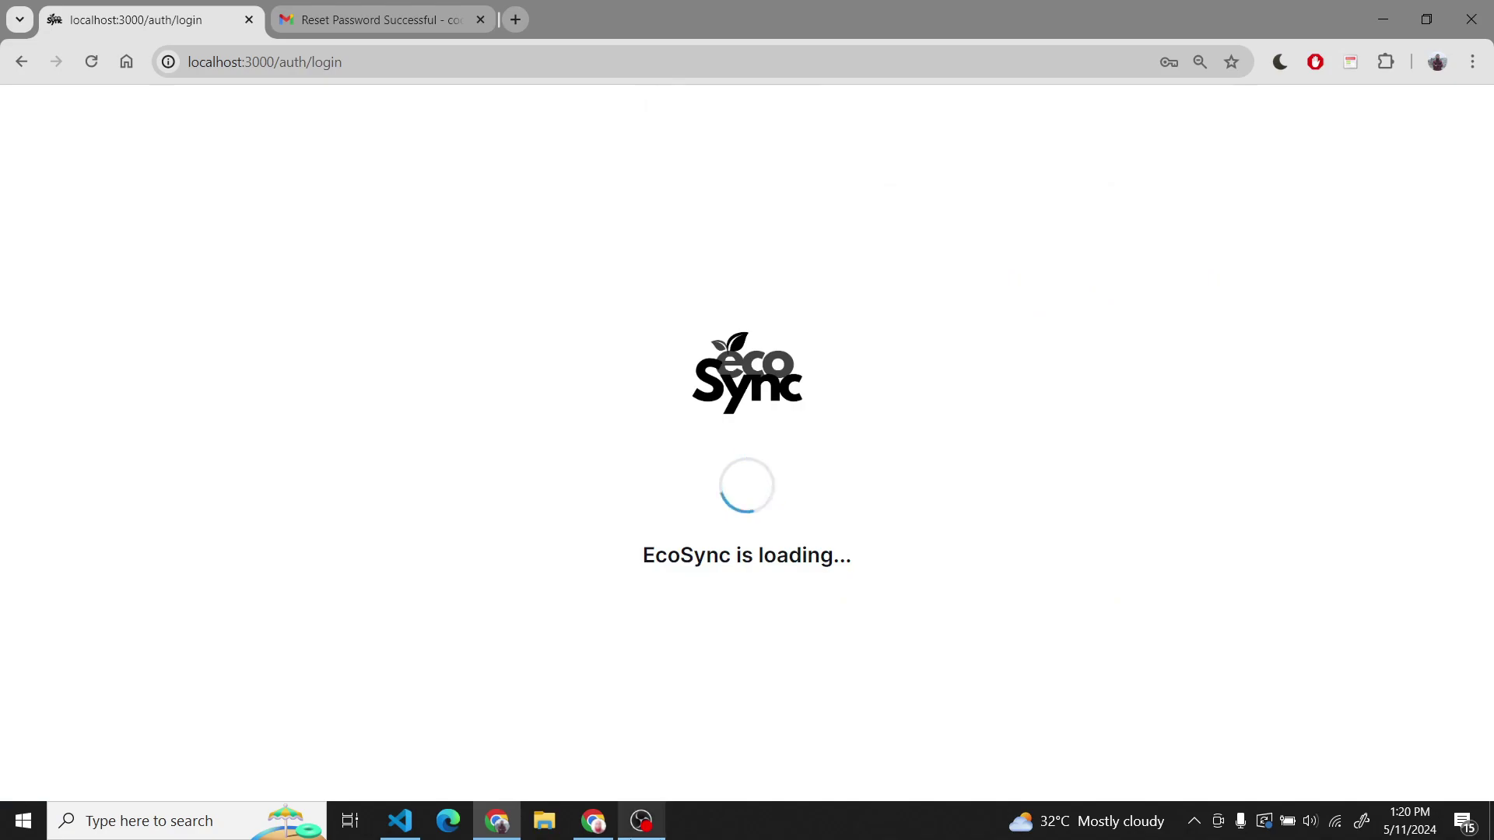
key(alt+Tab)
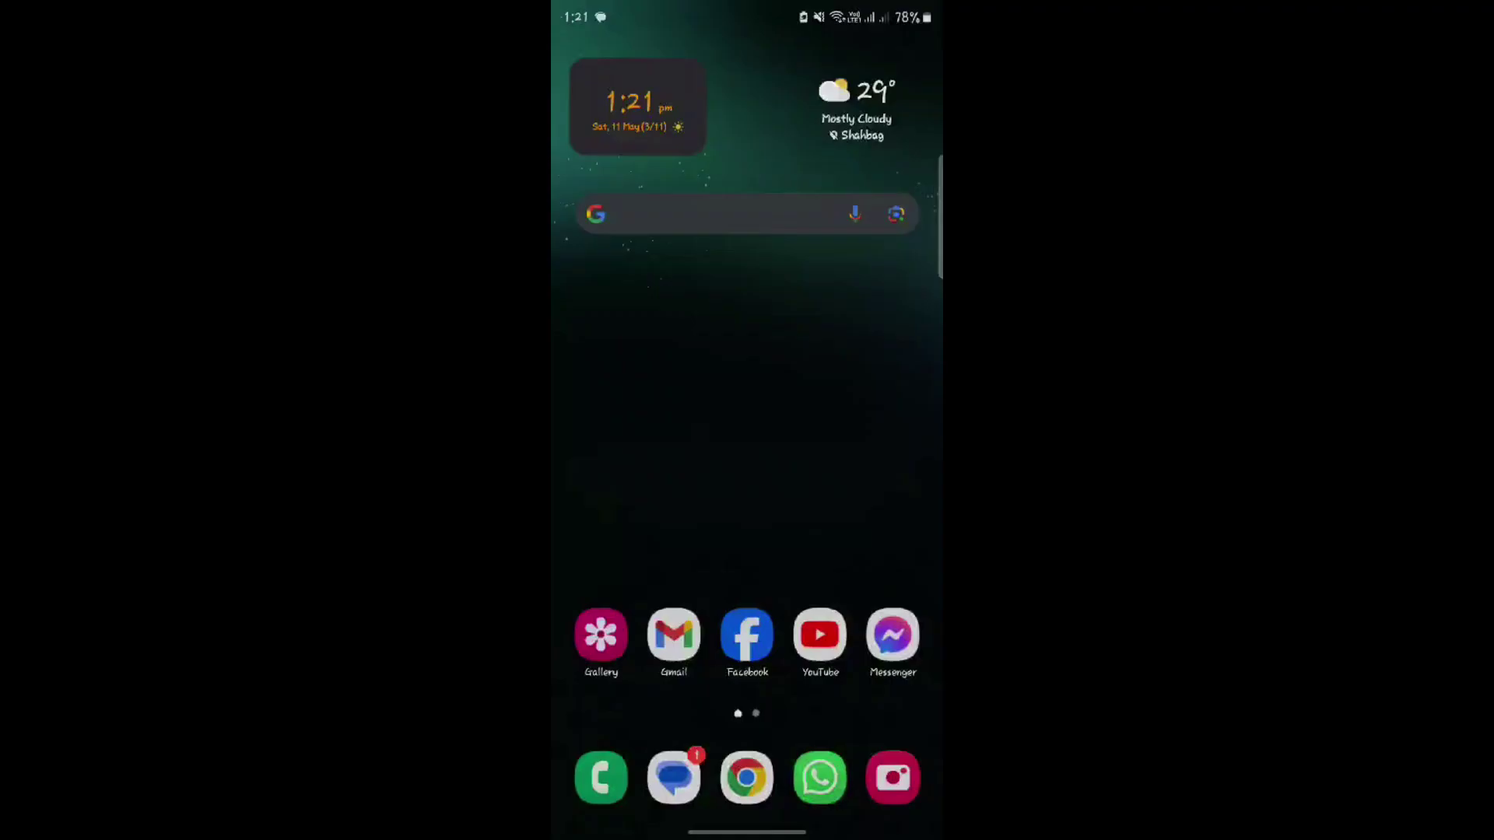
- Launch the waste_management app from the app drawer and log in as a citizen
drag(747, 545, 747, 233)
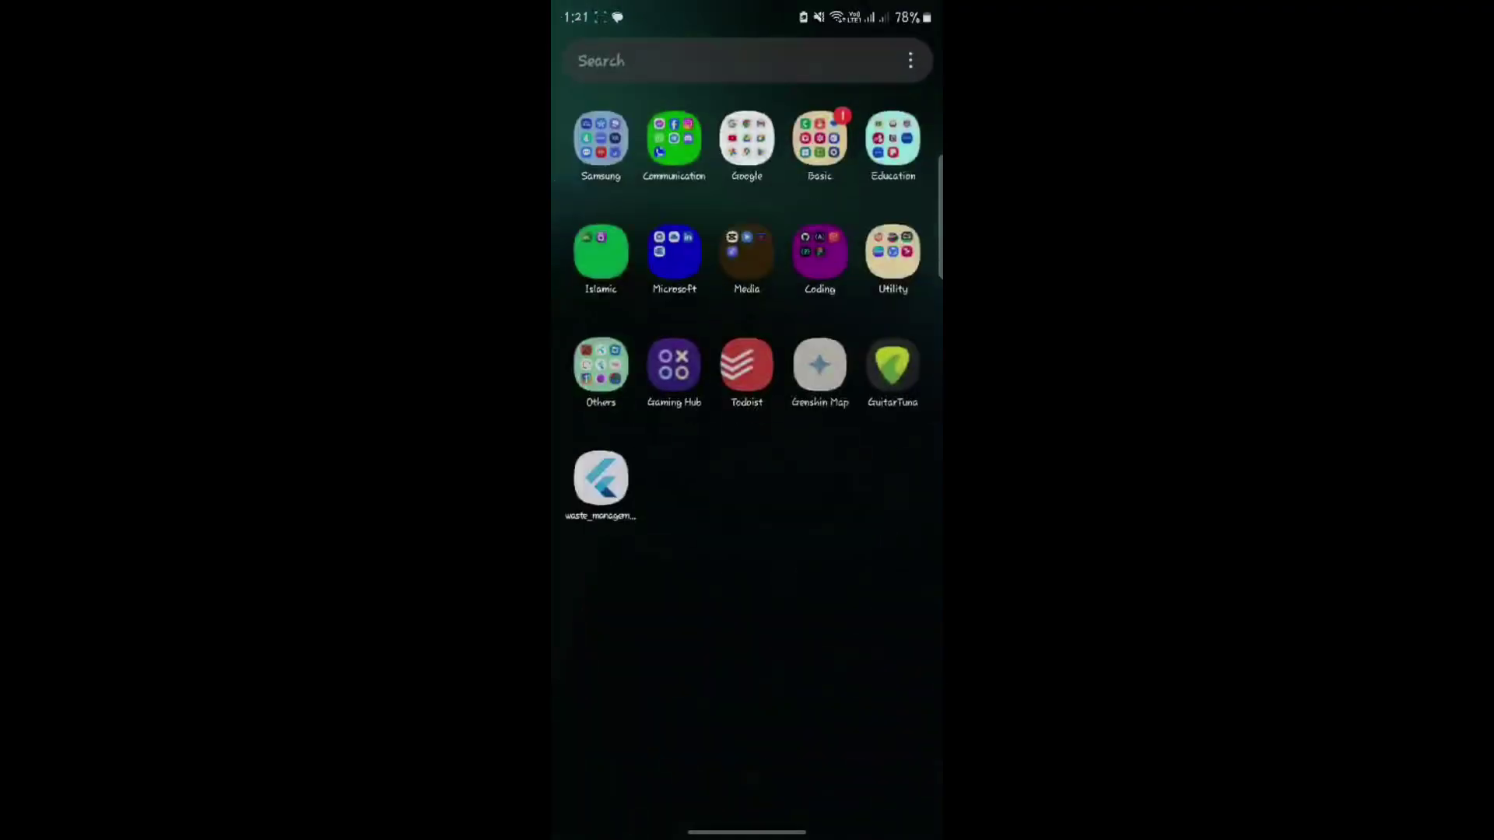
click(601, 478)
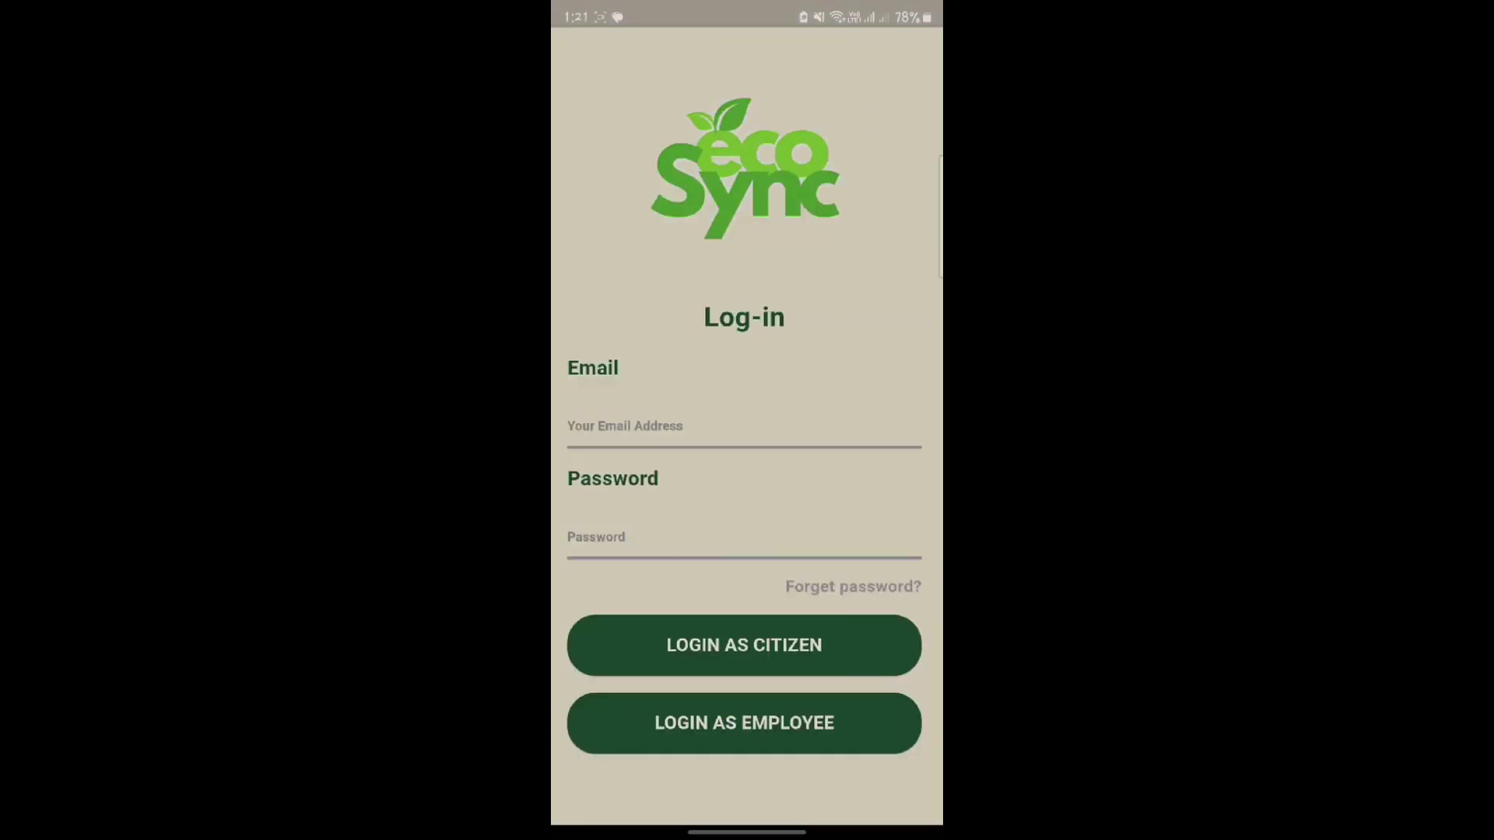
click(793, 658)
- Go to the issue reports list and start a new, blank issue report
scroll(747, 502, down, 10)
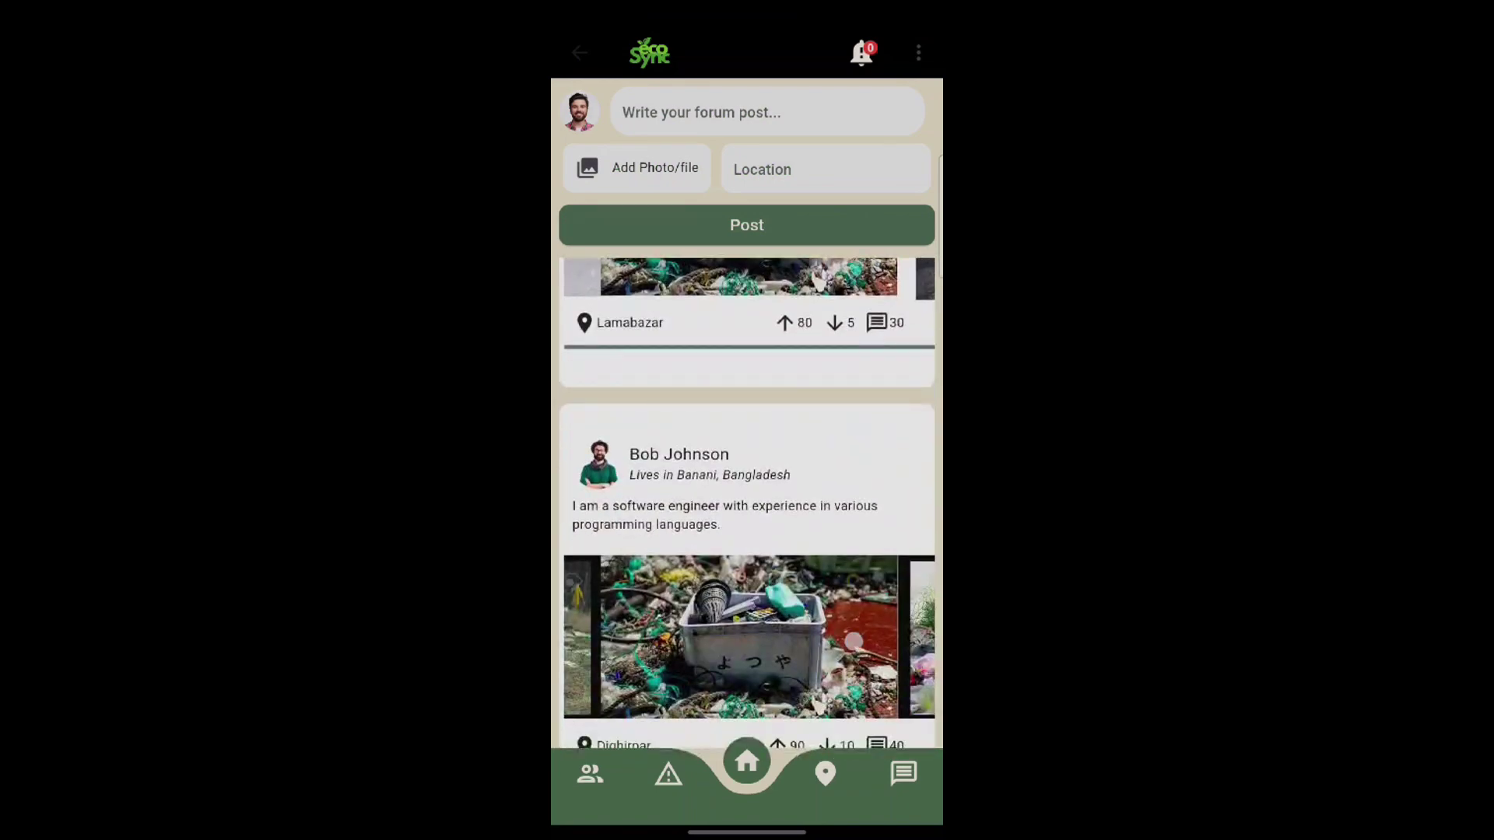
scroll(854, 641, down, 3)
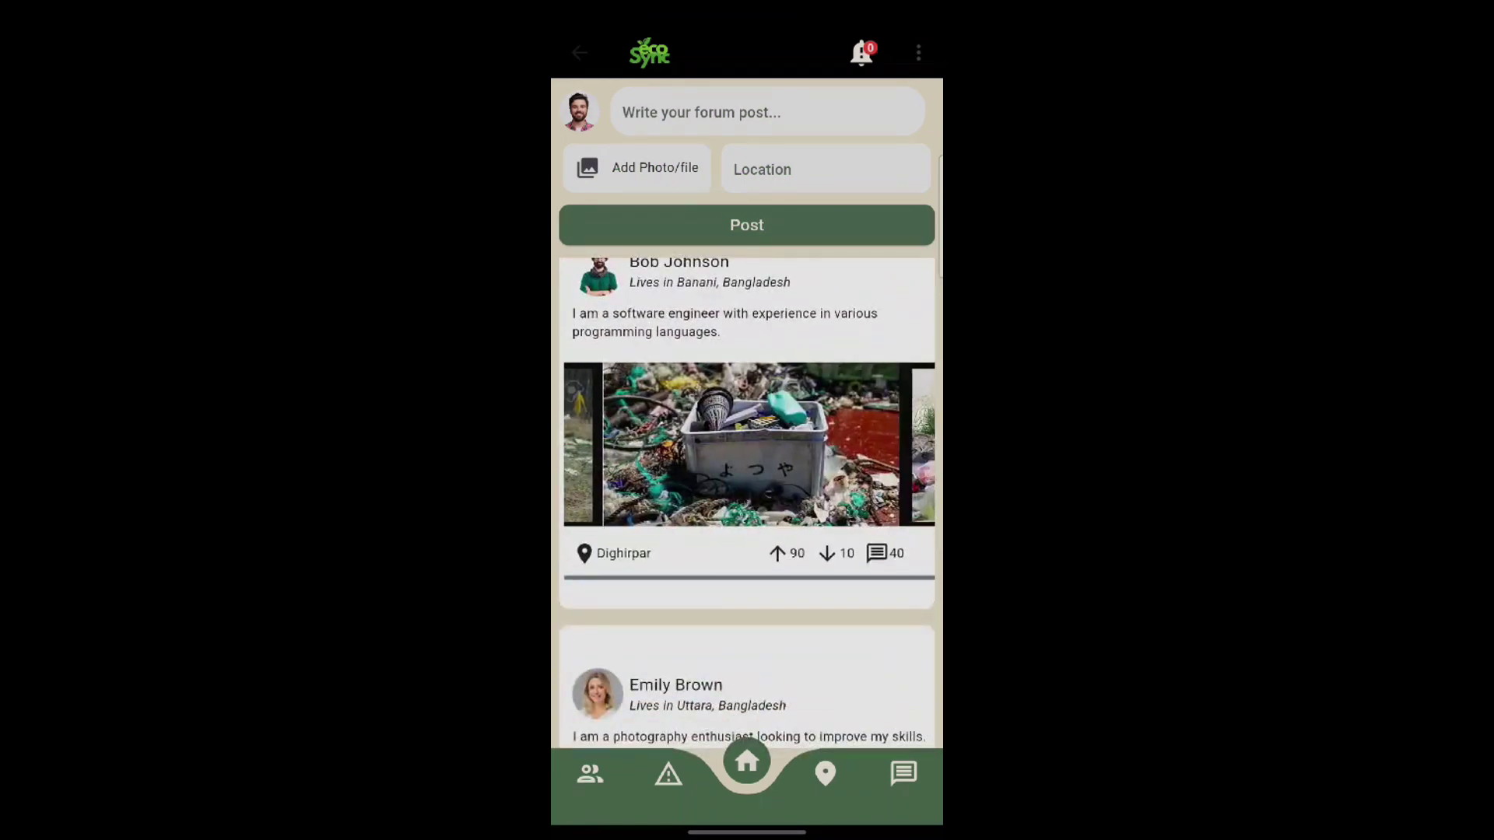
click(670, 776)
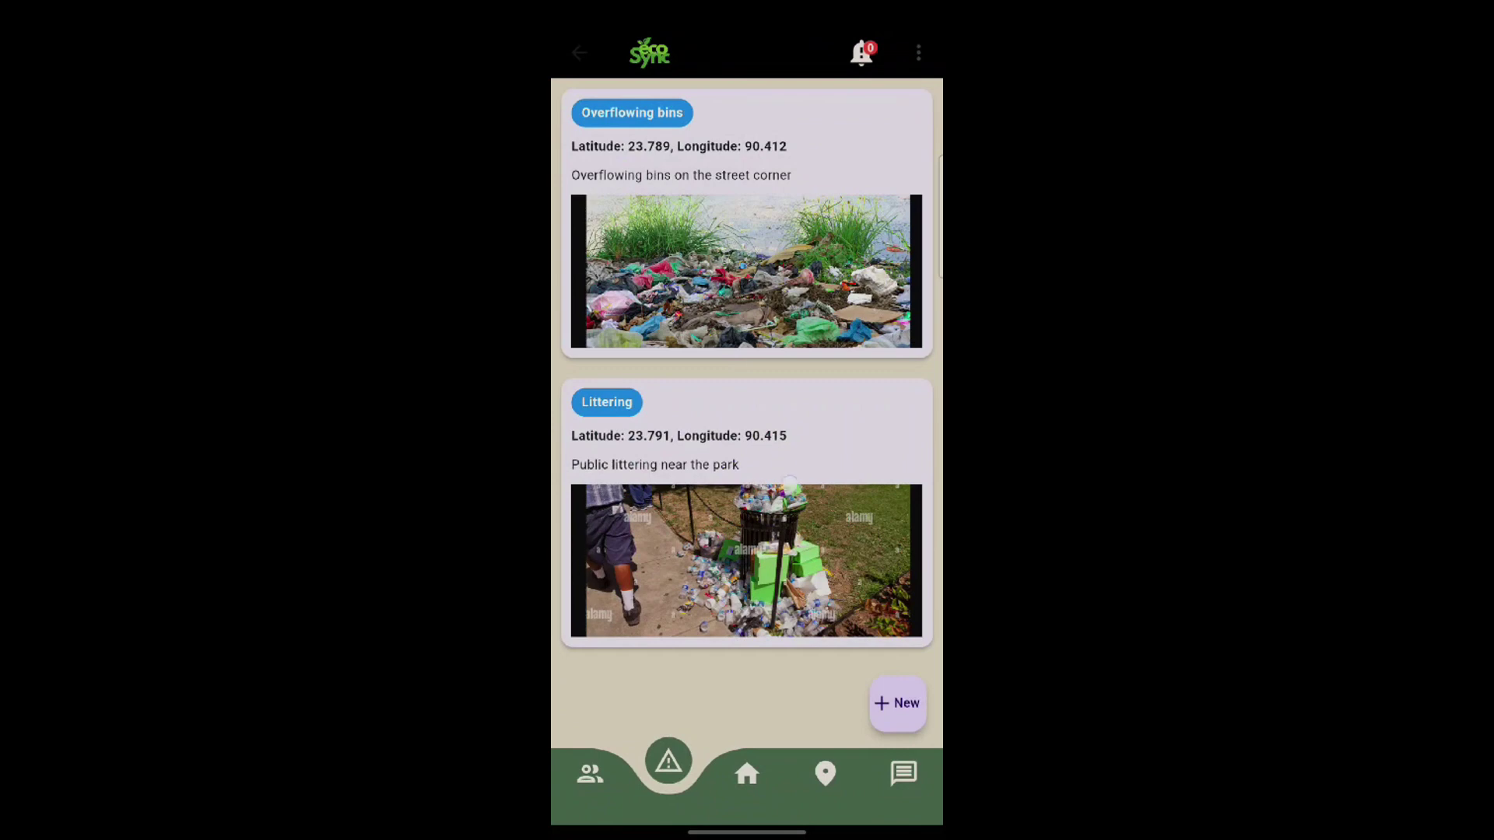
click(903, 703)
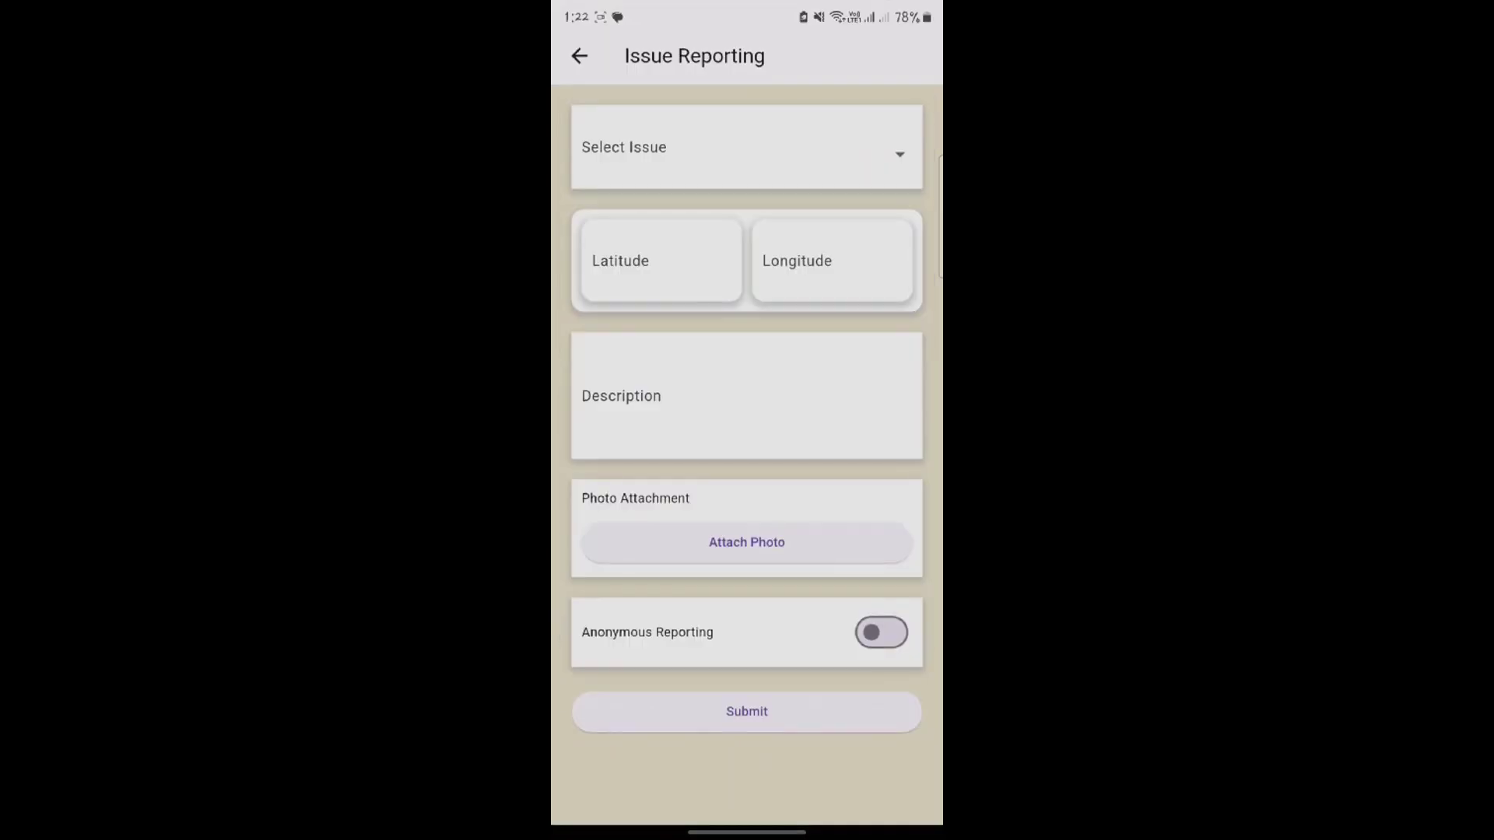
- Submit an Illegal dumping report with latitude 23, longitude 33 and description 'skskgksy'
click(747, 147)
click(736, 243)
click(661, 261)
click(580, 757)
text(23)
click(831, 260)
click(580, 757)
text(3)
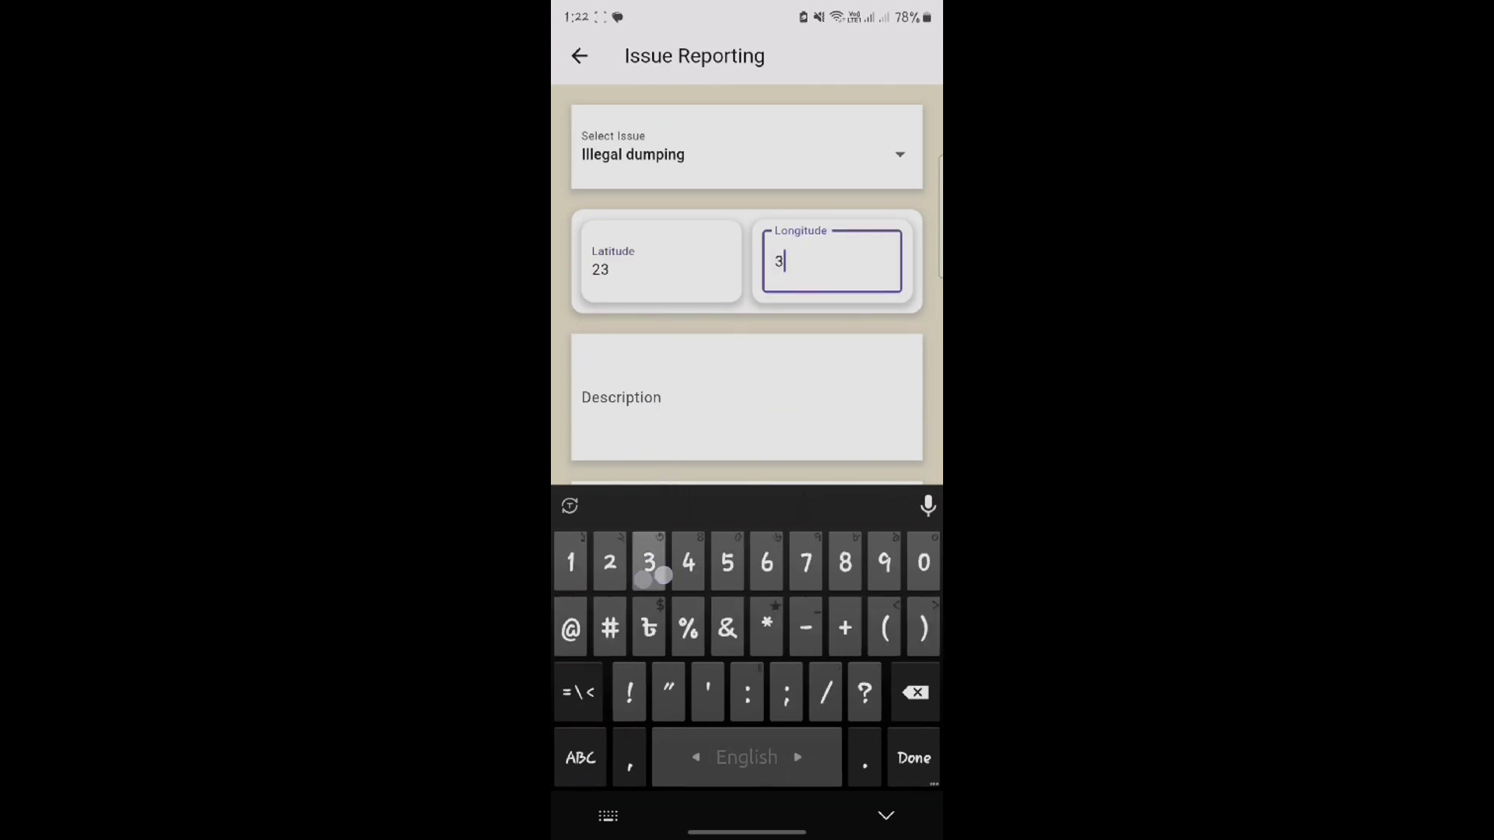
text(3)
click(747, 396)
text(skskgksy)
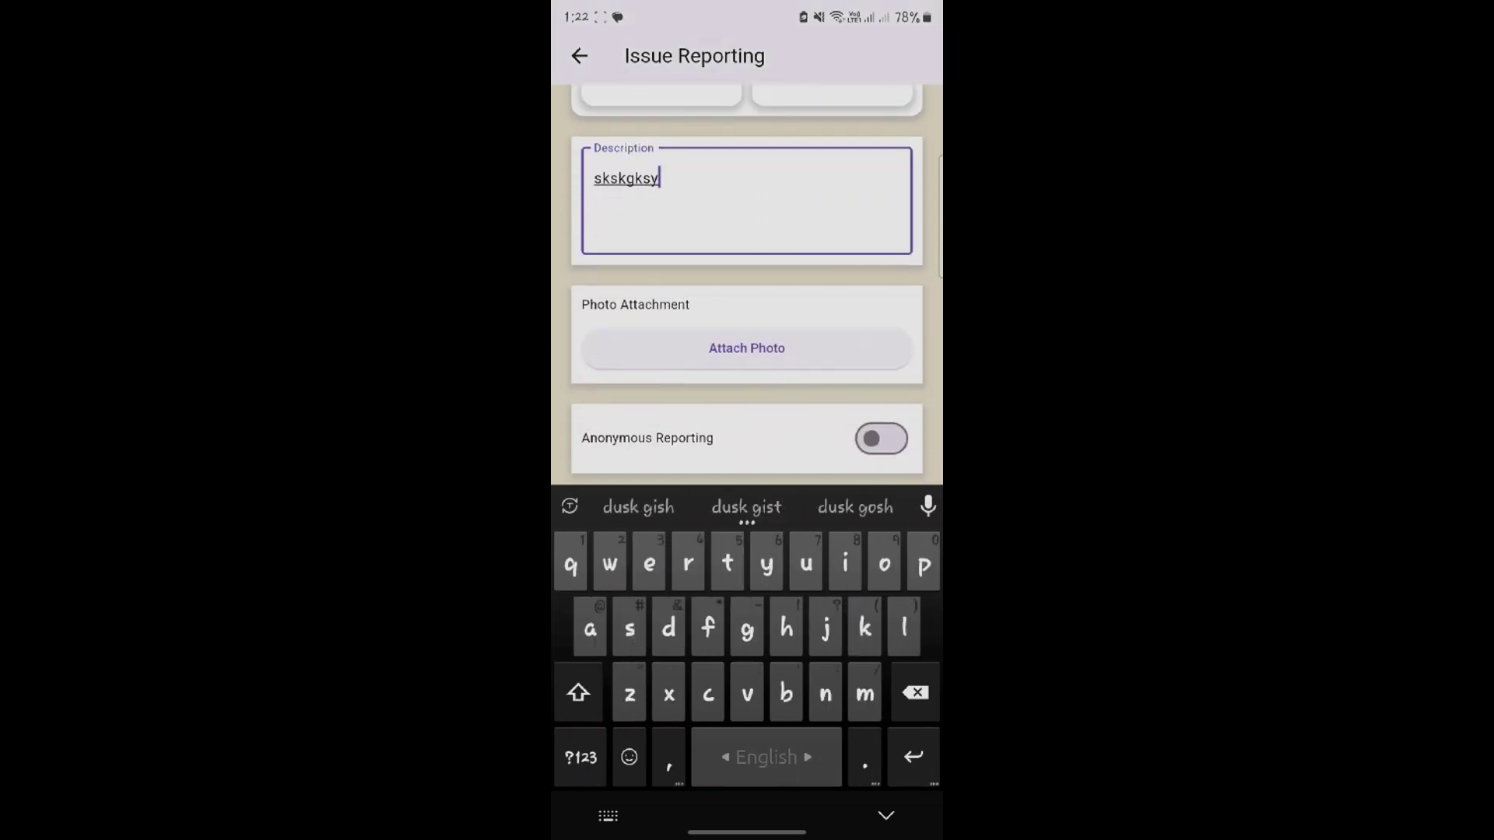
scroll(746, 311, down, 2)
click(747, 450)
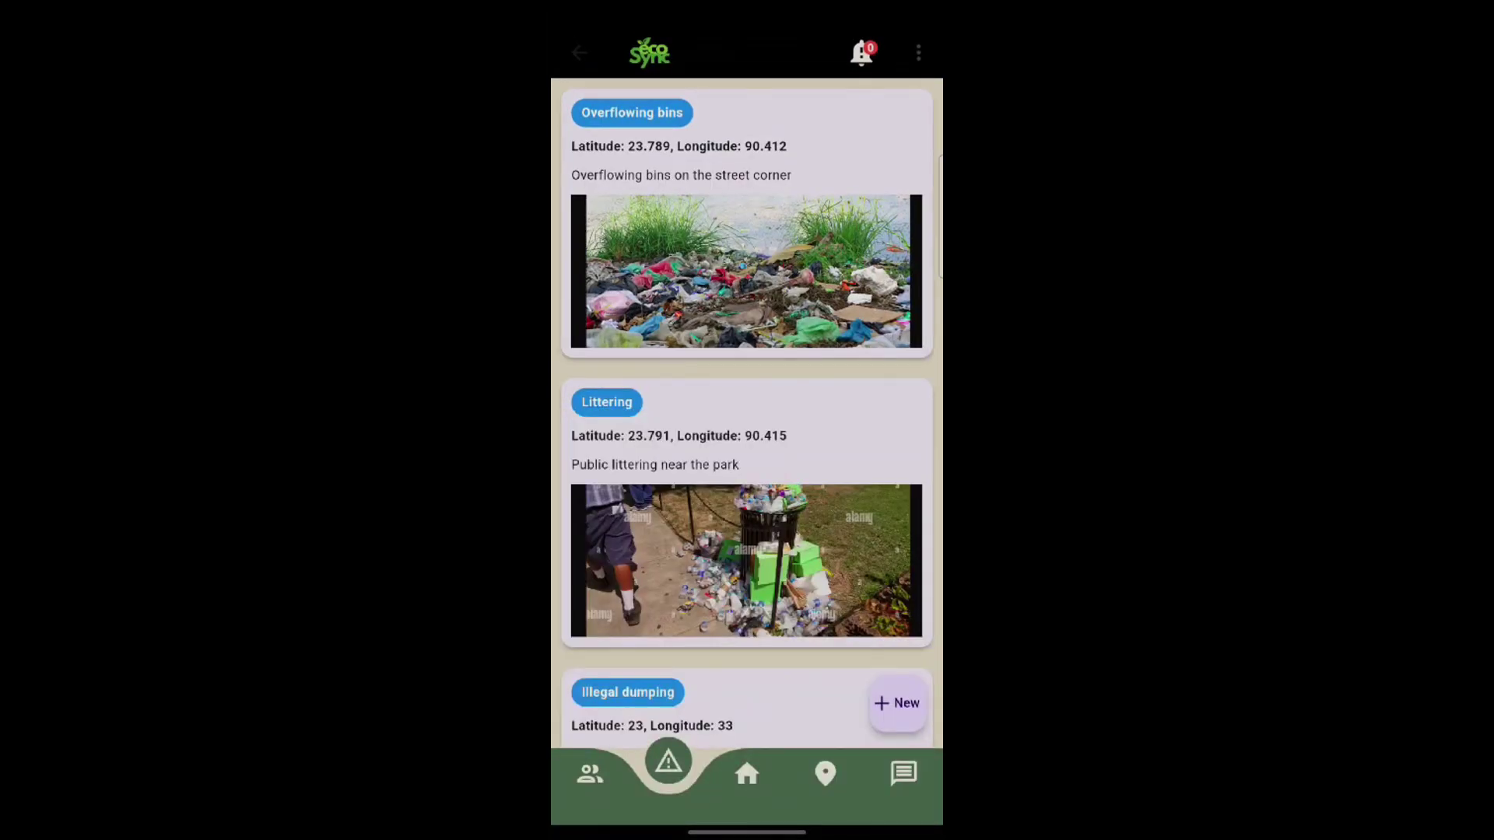
- Check the home forum feed, then view the Dhaka map of reported issue locations
scroll(747, 420, down, 3)
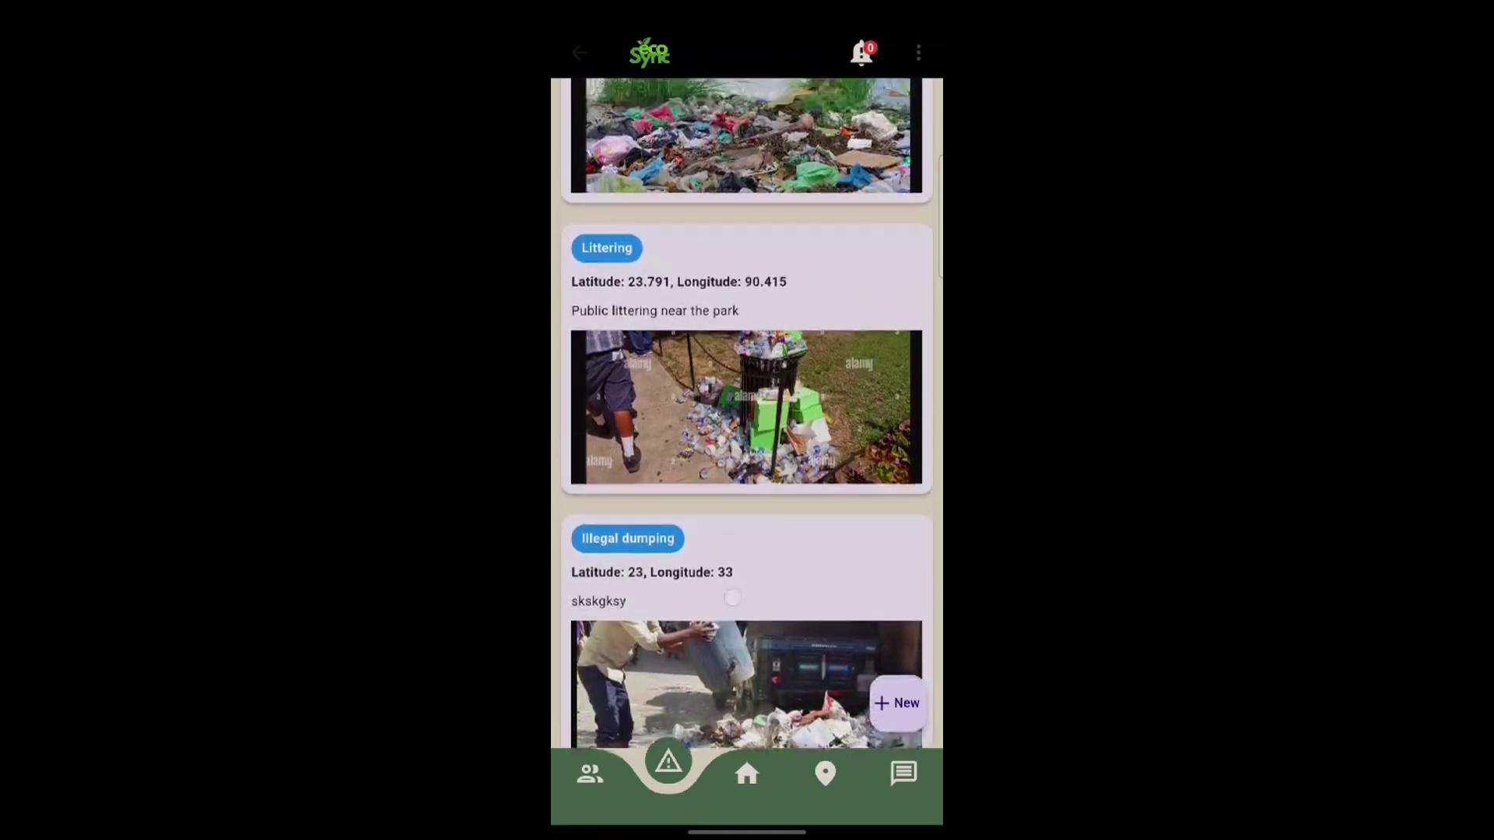
click(747, 773)
scroll(747, 466, down, 8)
click(825, 773)
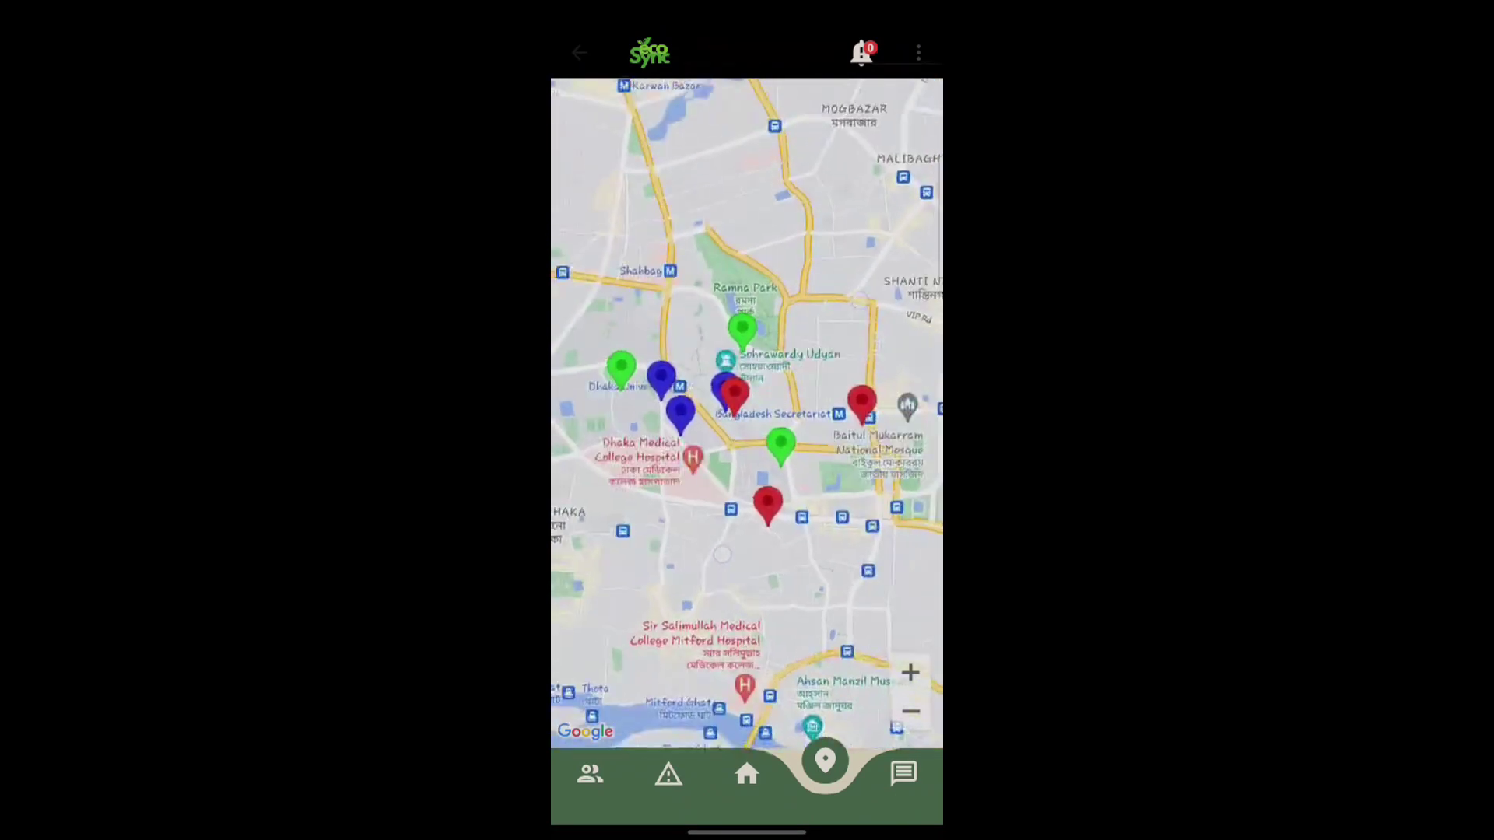
- Open the 'E-Waste: Managing the Digital Detritus' article, play its video, then close the player
click(902, 773)
scroll(884, 512, down, 2)
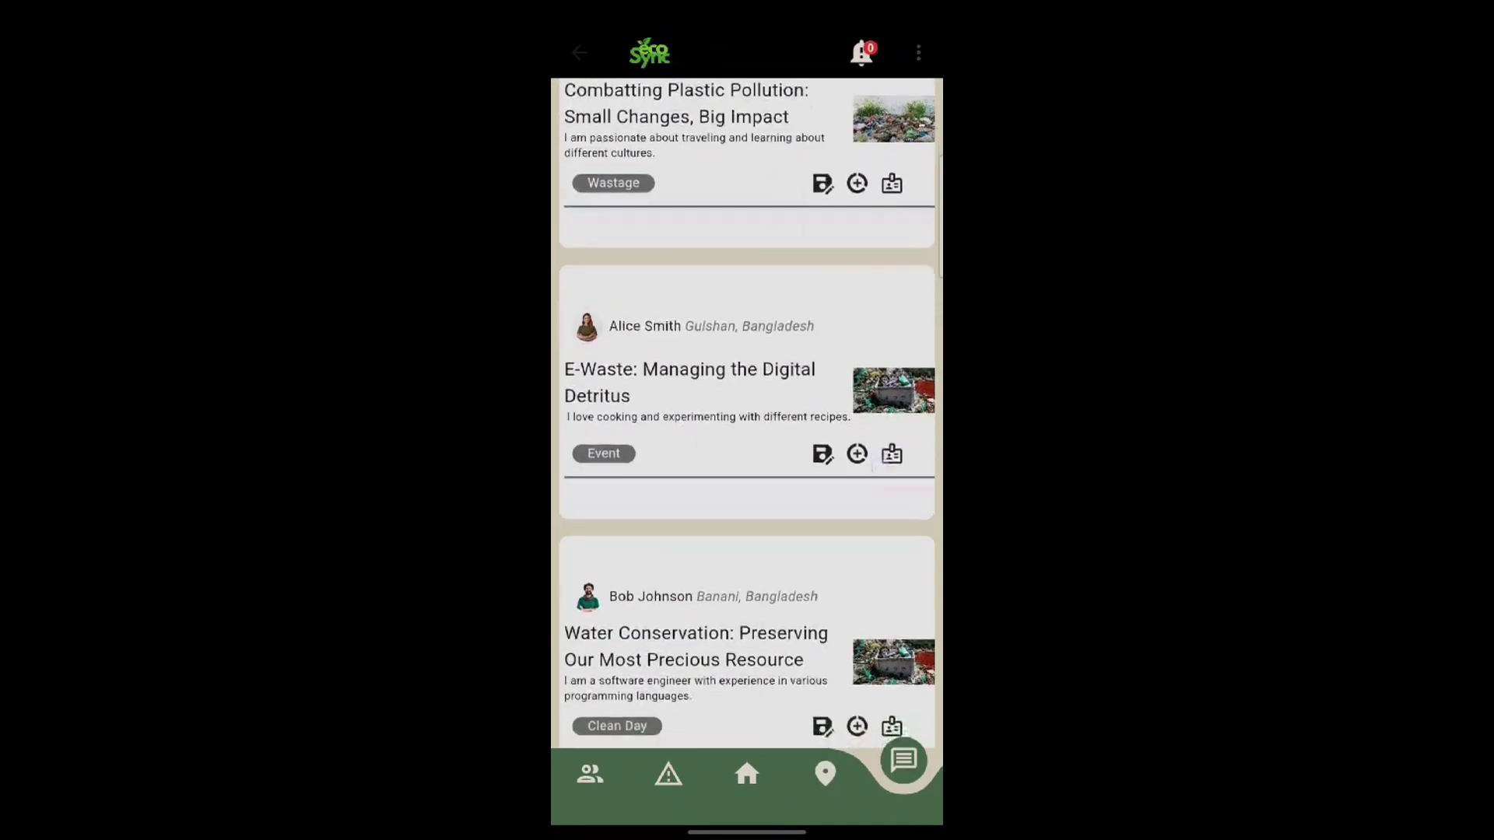
scroll(747, 467, up, 3)
scroll(747, 467, down, 10)
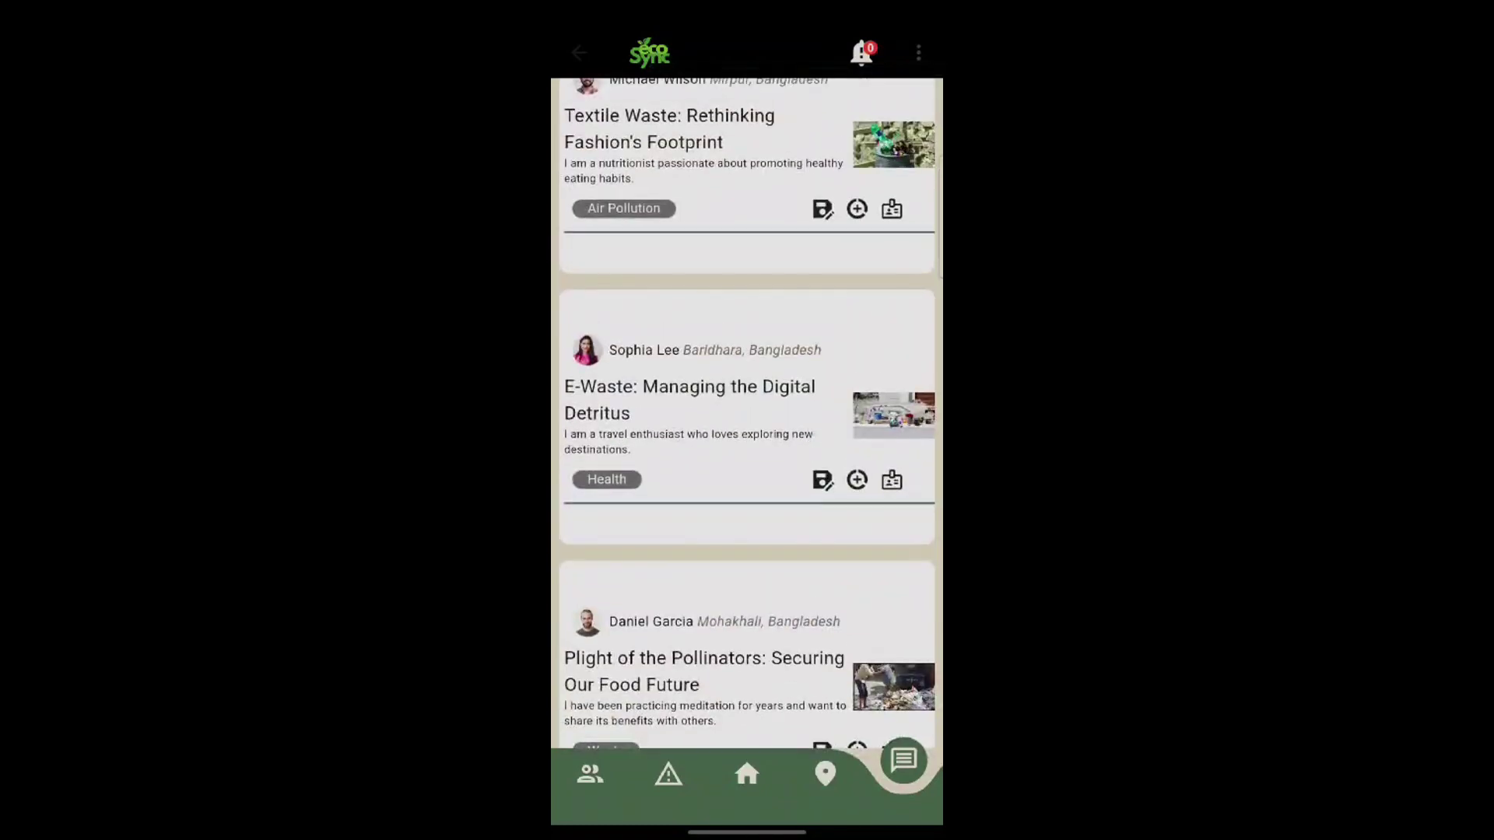
click(700, 389)
click(746, 470)
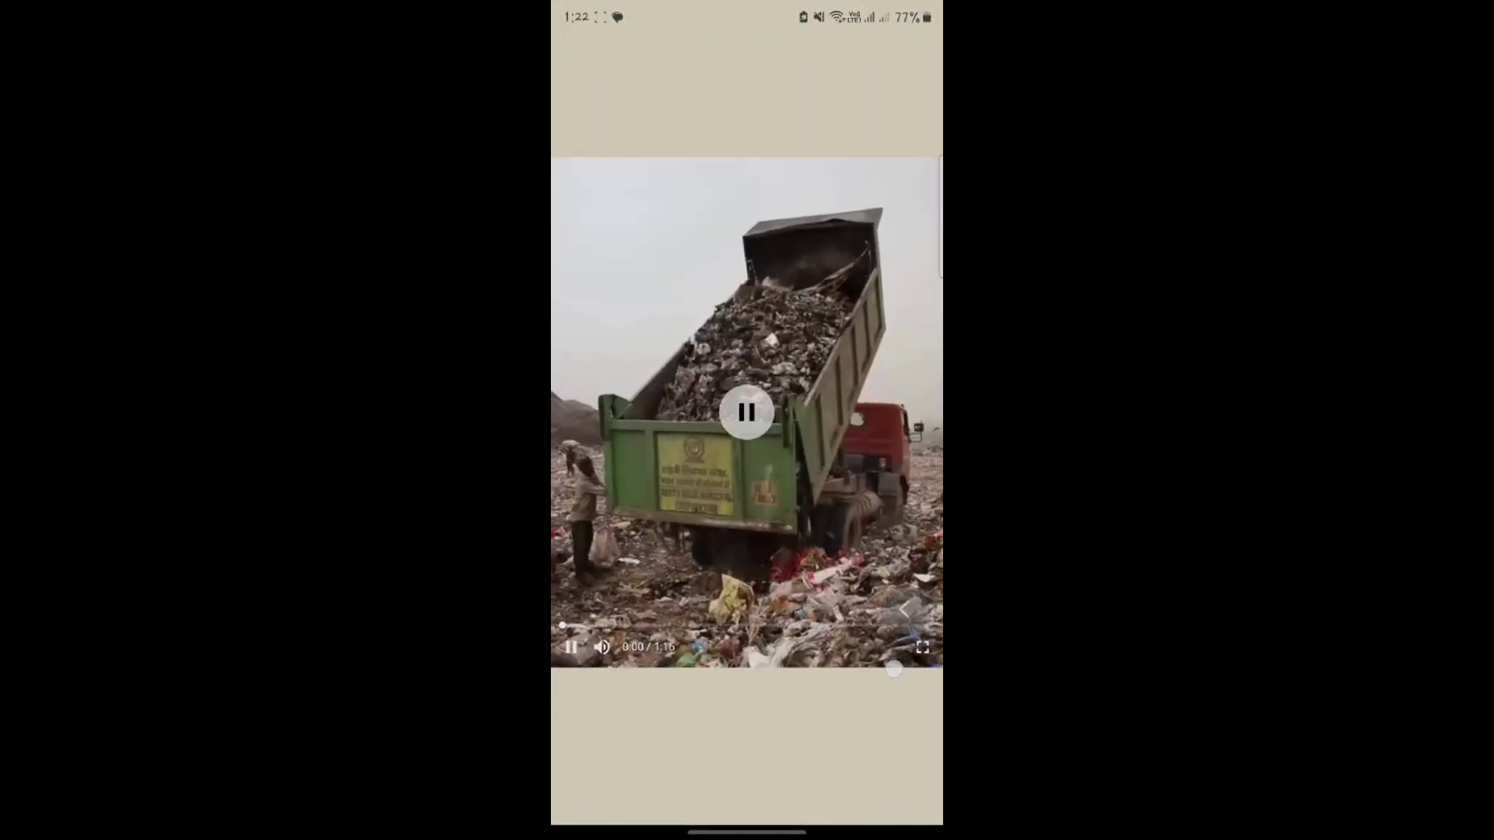
key(Escape)
key(Escape)
- View the community calendar's May 12 events and check the notifications page
click(597, 778)
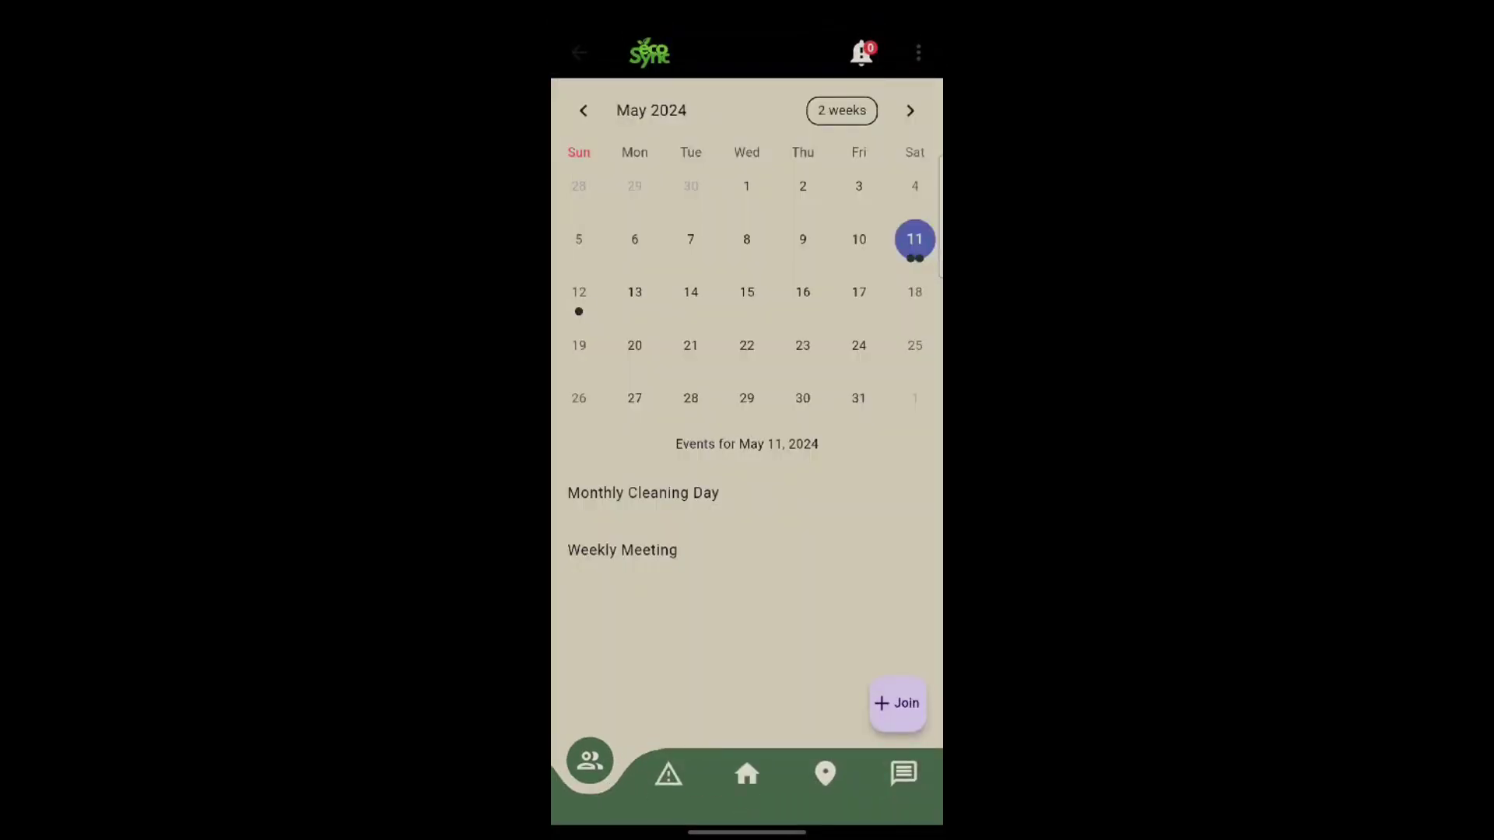
click(579, 292)
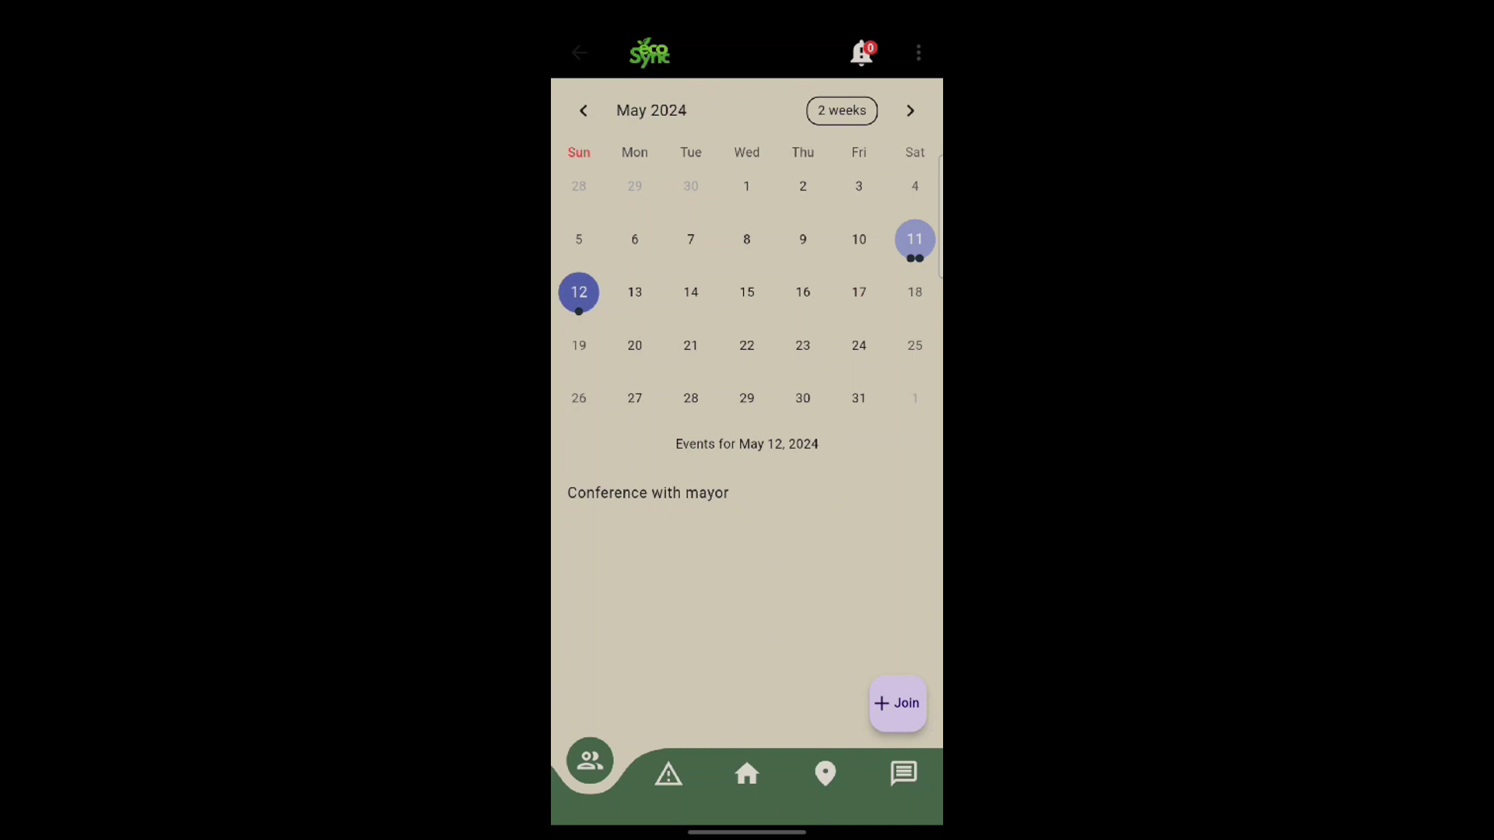
click(861, 53)
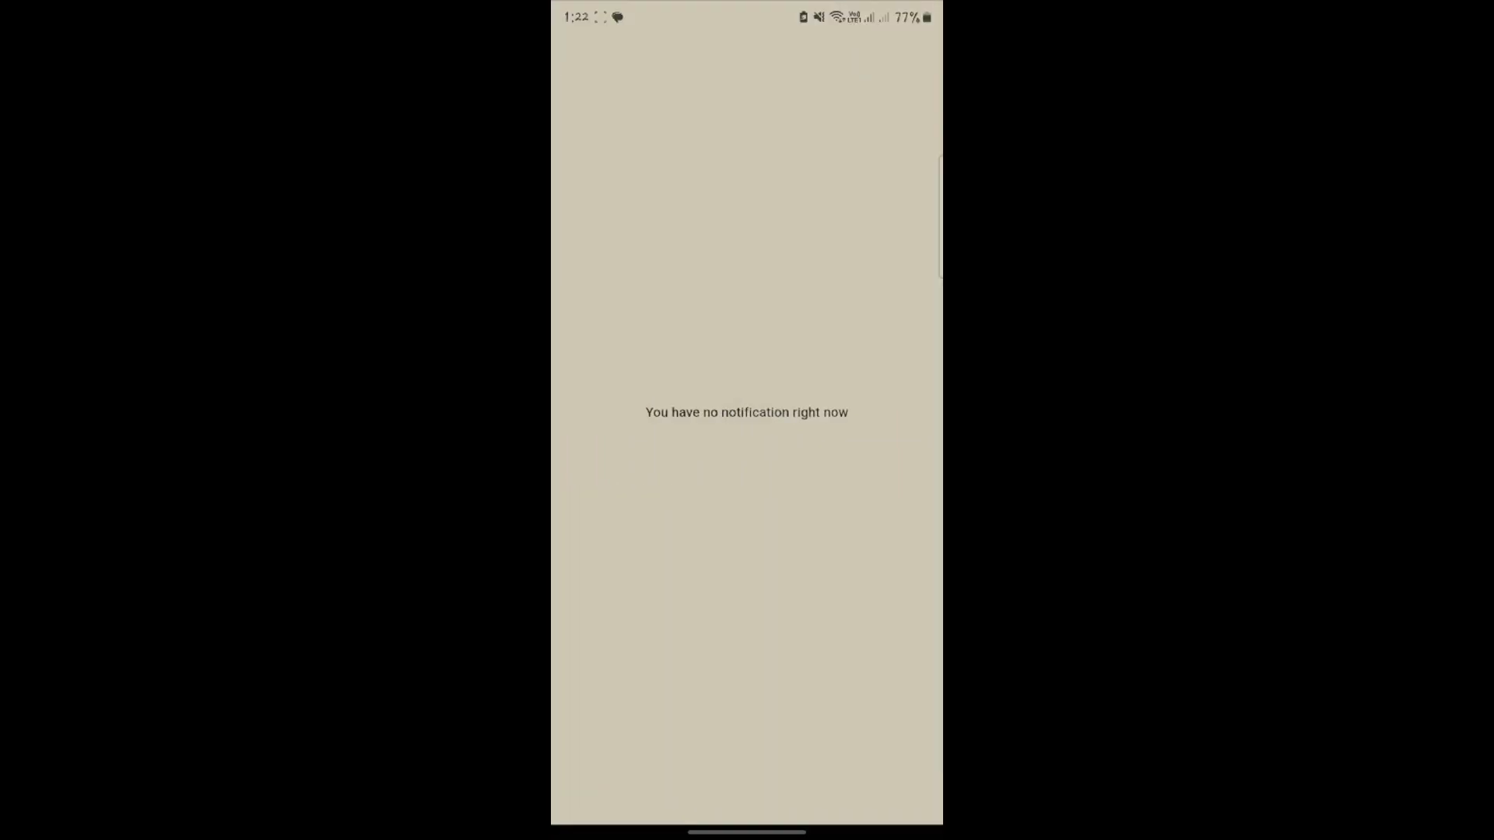
key(Escape)
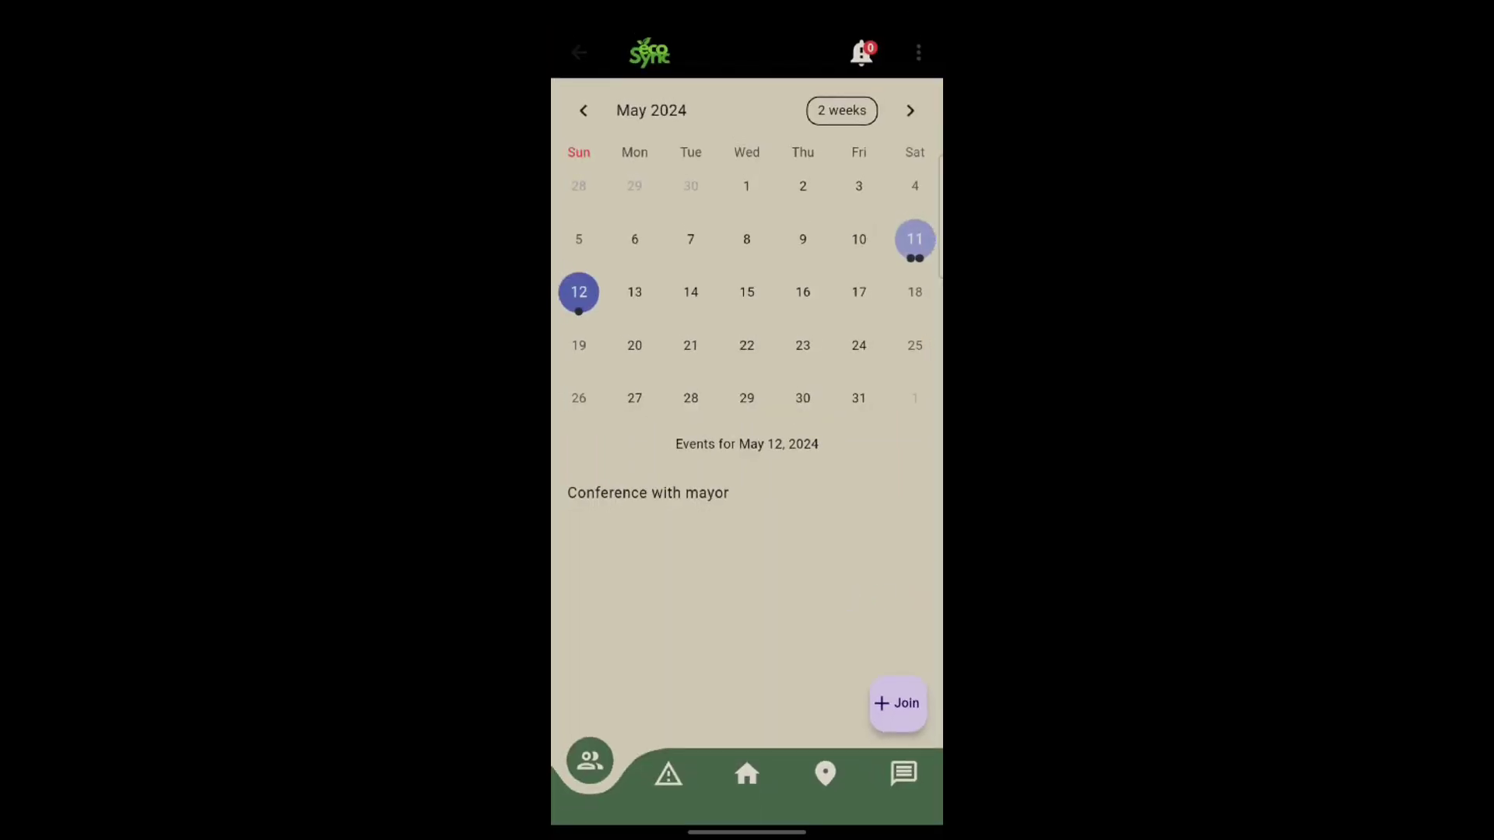
- Submit a Monthly Volunteer join request with location area 'dhdjd' and description 'difud'
click(902, 700)
click(739, 148)
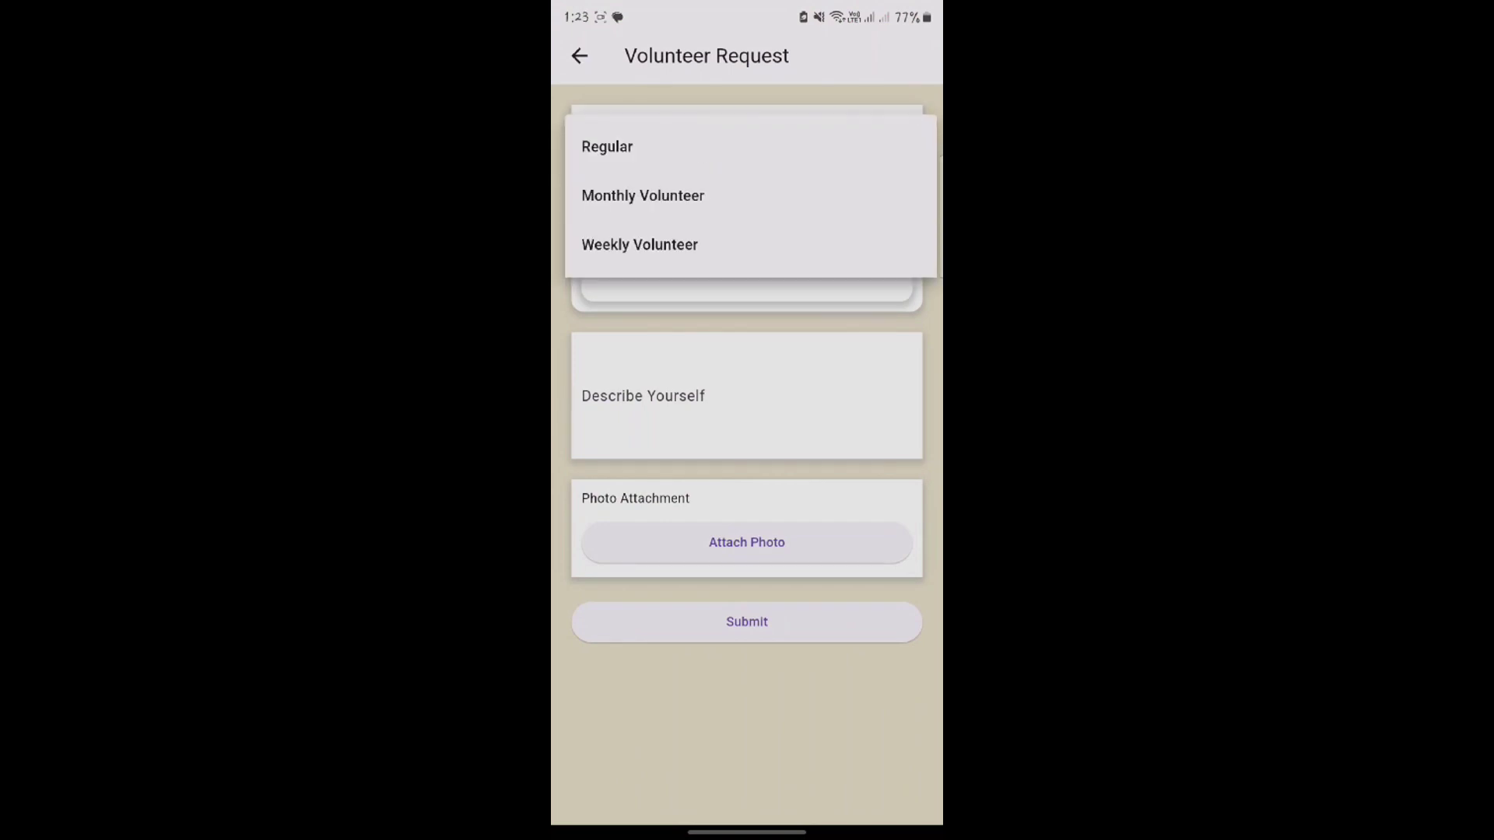
click(642, 195)
click(747, 265)
text(dhdjd)
click(747, 395)
text(difud)
click(747, 440)
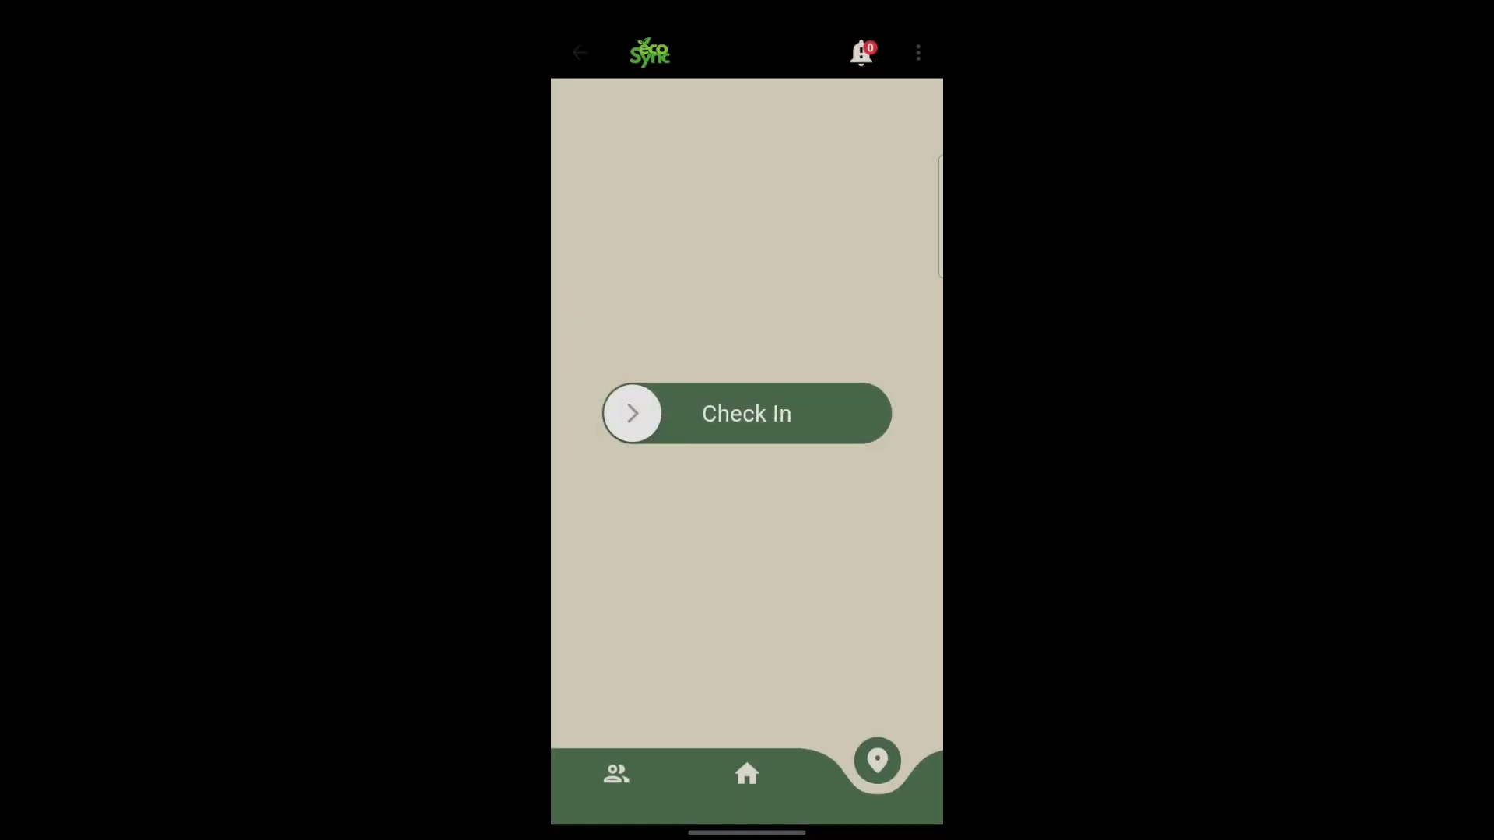
- Check in for the work shift and swipe the first task cards, cancelling each done prompt
drag(631, 413, 862, 413)
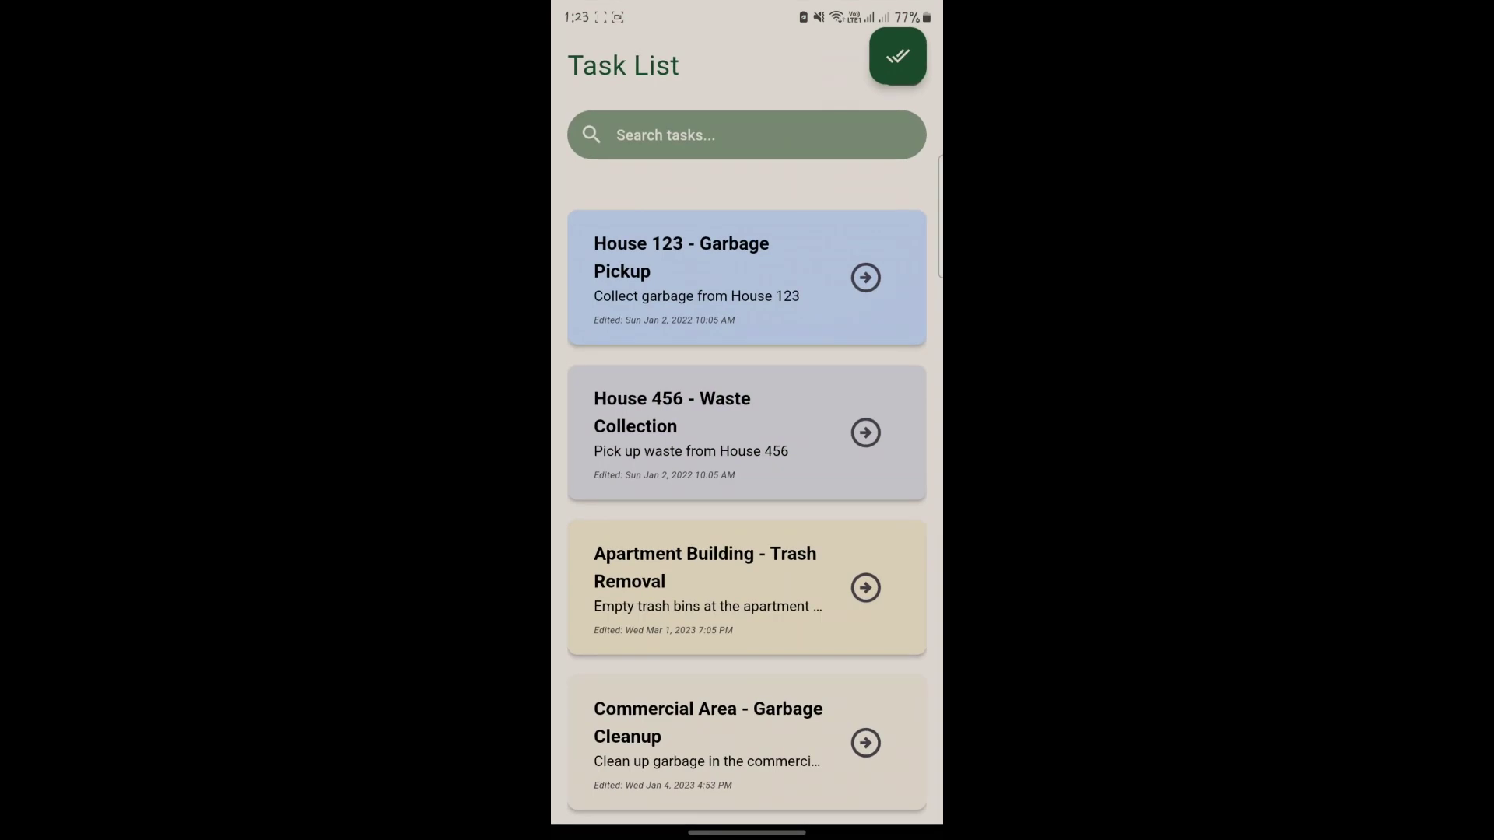
scroll(747, 505, down, 1)
drag(700, 393, 895, 393)
click(811, 483)
scroll(747, 506, down, 3)
drag(700, 385, 894, 385)
click(811, 483)
- Swipe through the remaining tasks without marking any done, then check out of the shift
scroll(747, 506, down, 1)
drag(700, 385, 895, 385)
click(811, 483)
scroll(747, 505, down, 1)
drag(700, 386, 895, 386)
click(811, 483)
scroll(746, 506, down, 1)
drag(700, 385, 895, 385)
click(812, 483)
scroll(747, 506, down, 1)
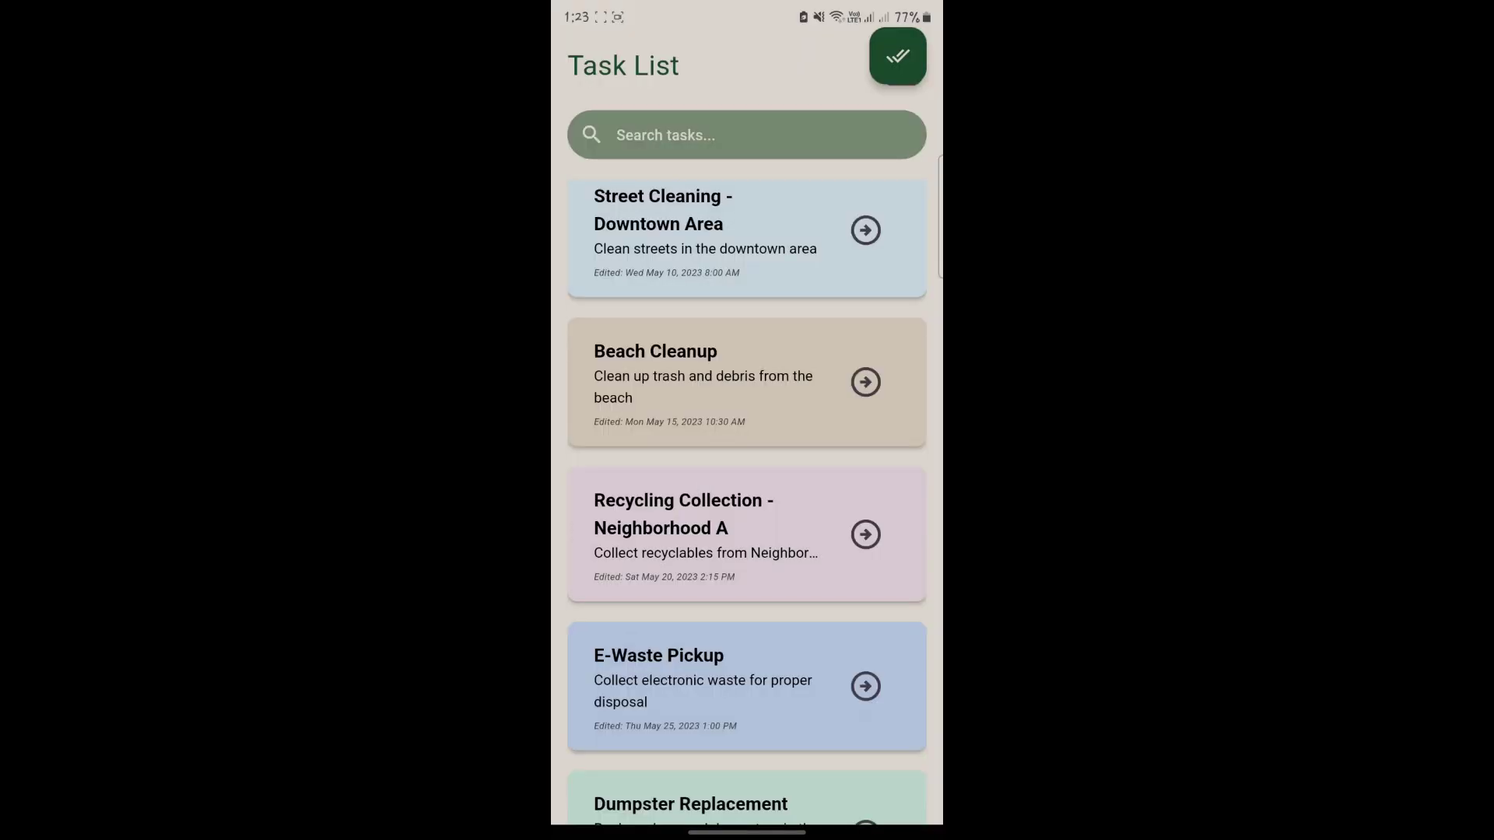
drag(651, 421, 860, 414)
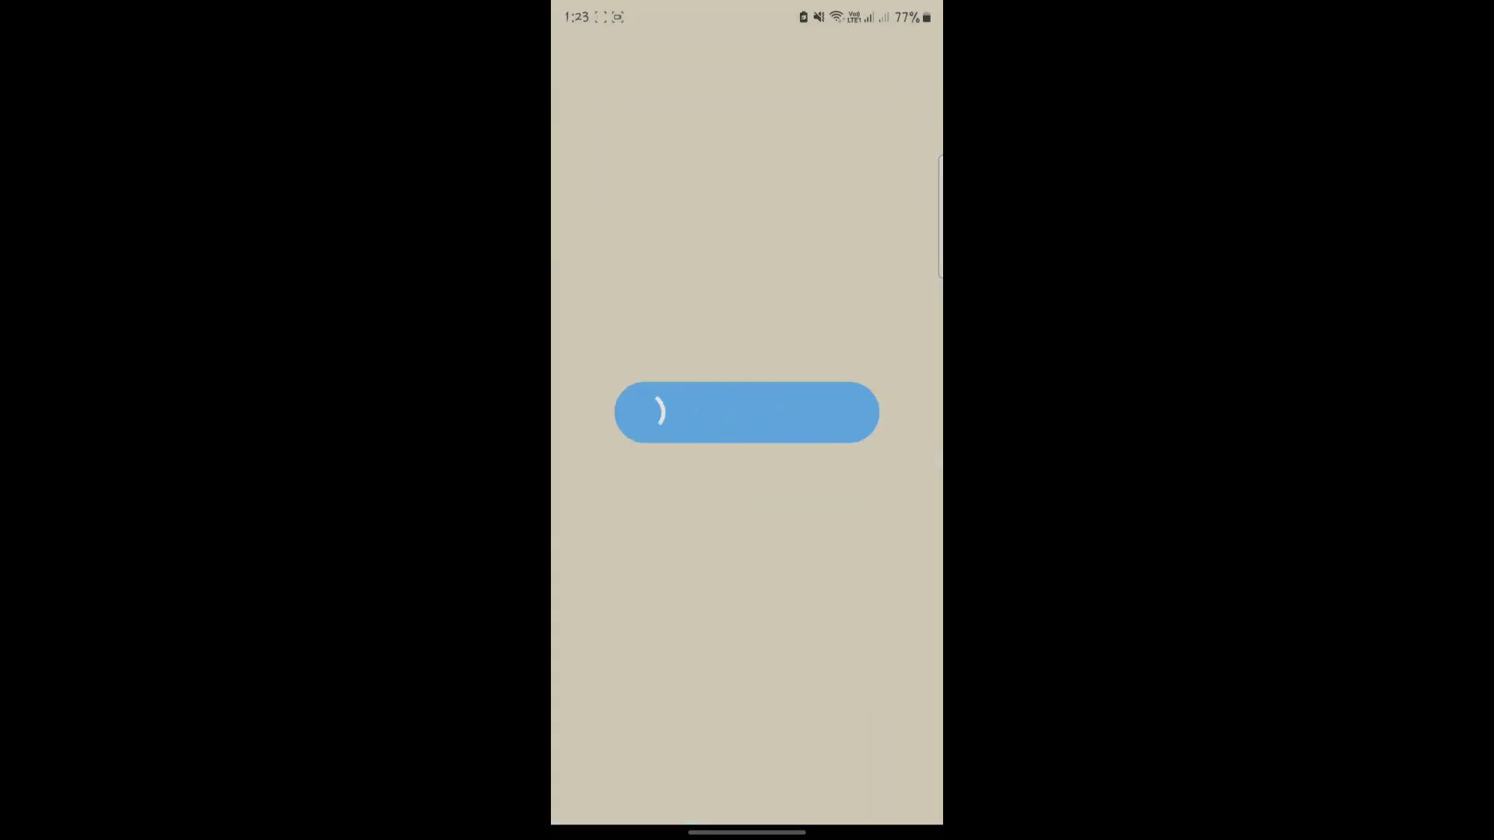